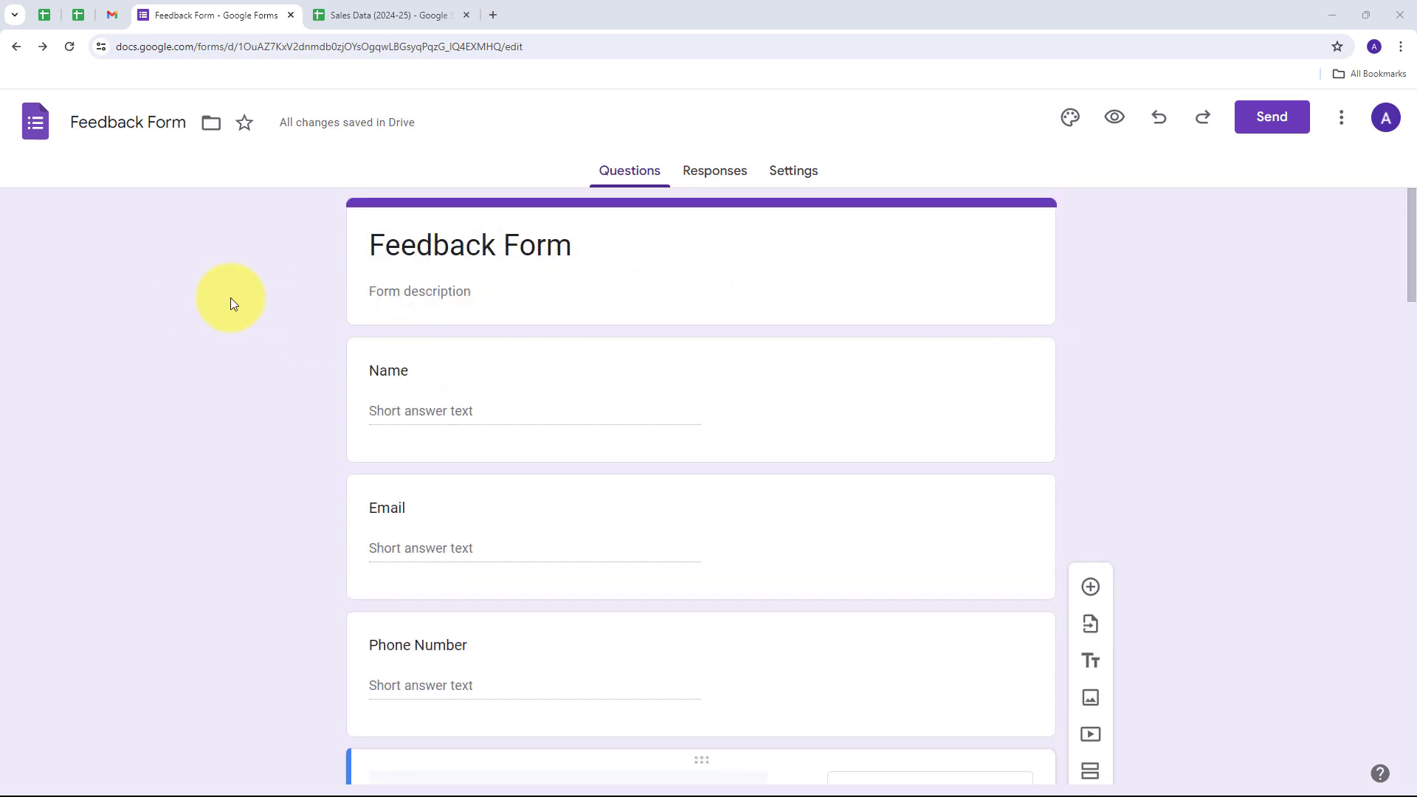
Review the Feedback Form questions and the column headings of the Sales Data (2024-25) spreadsheet.
scroll(556, 350, "down", 20)
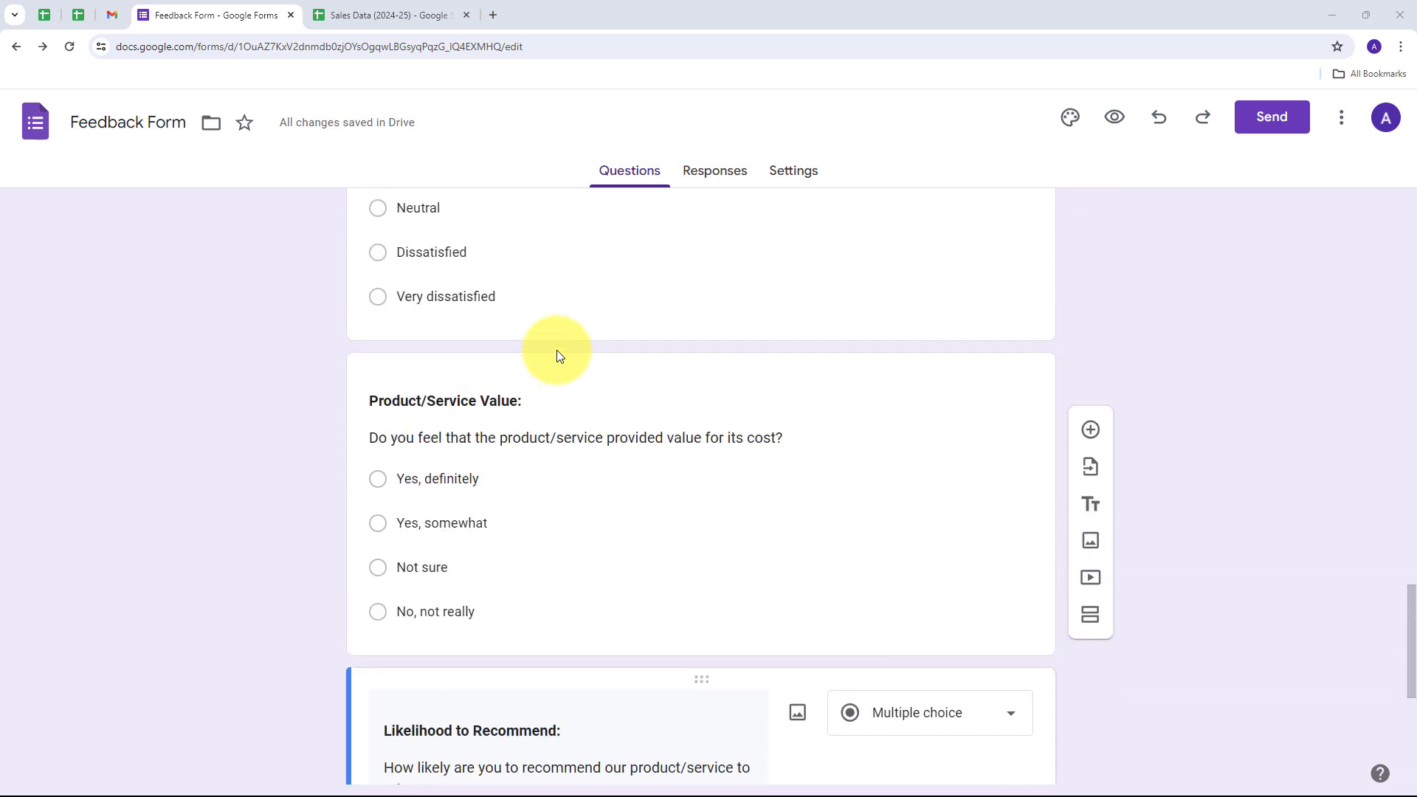
scroll(557, 356, "up", 20)
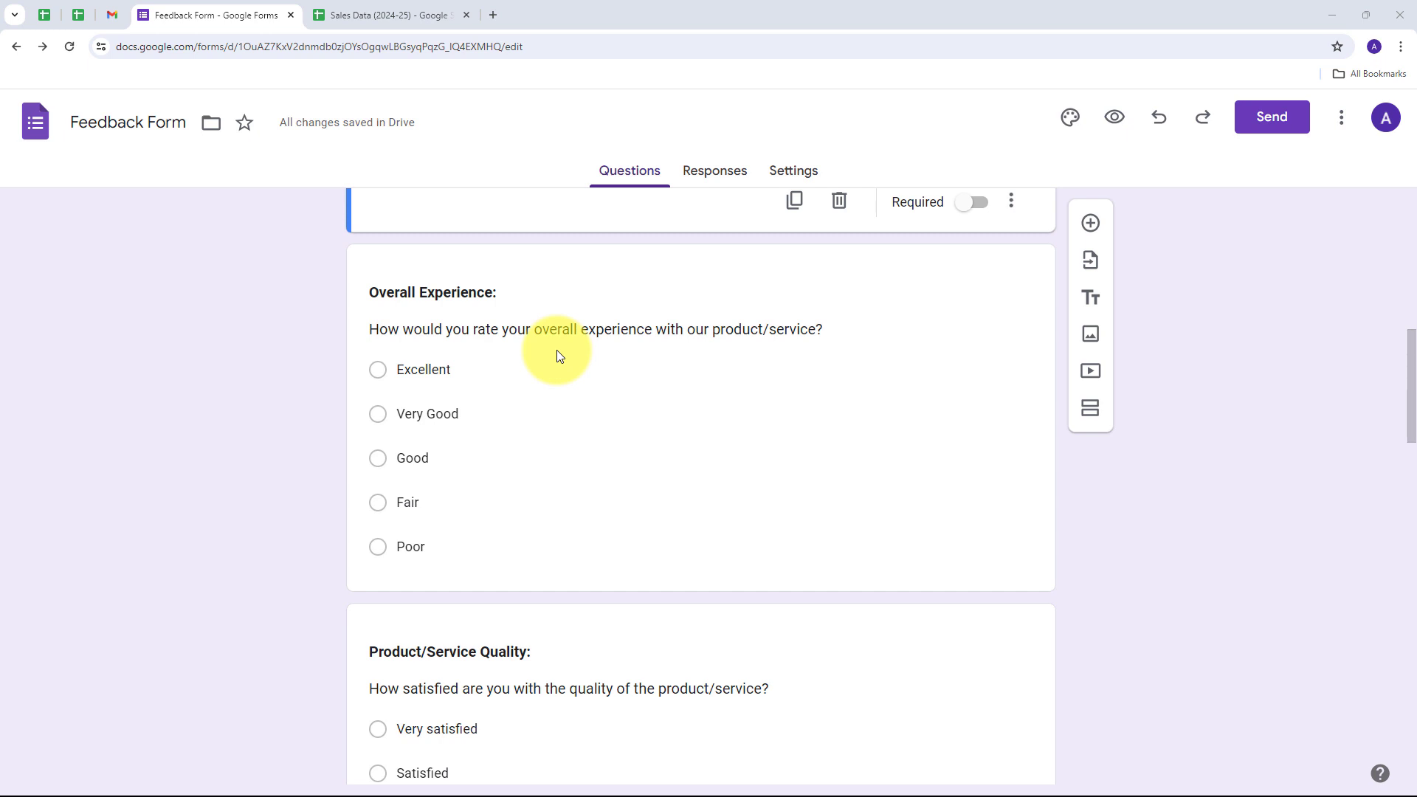
left_click(379, 15)
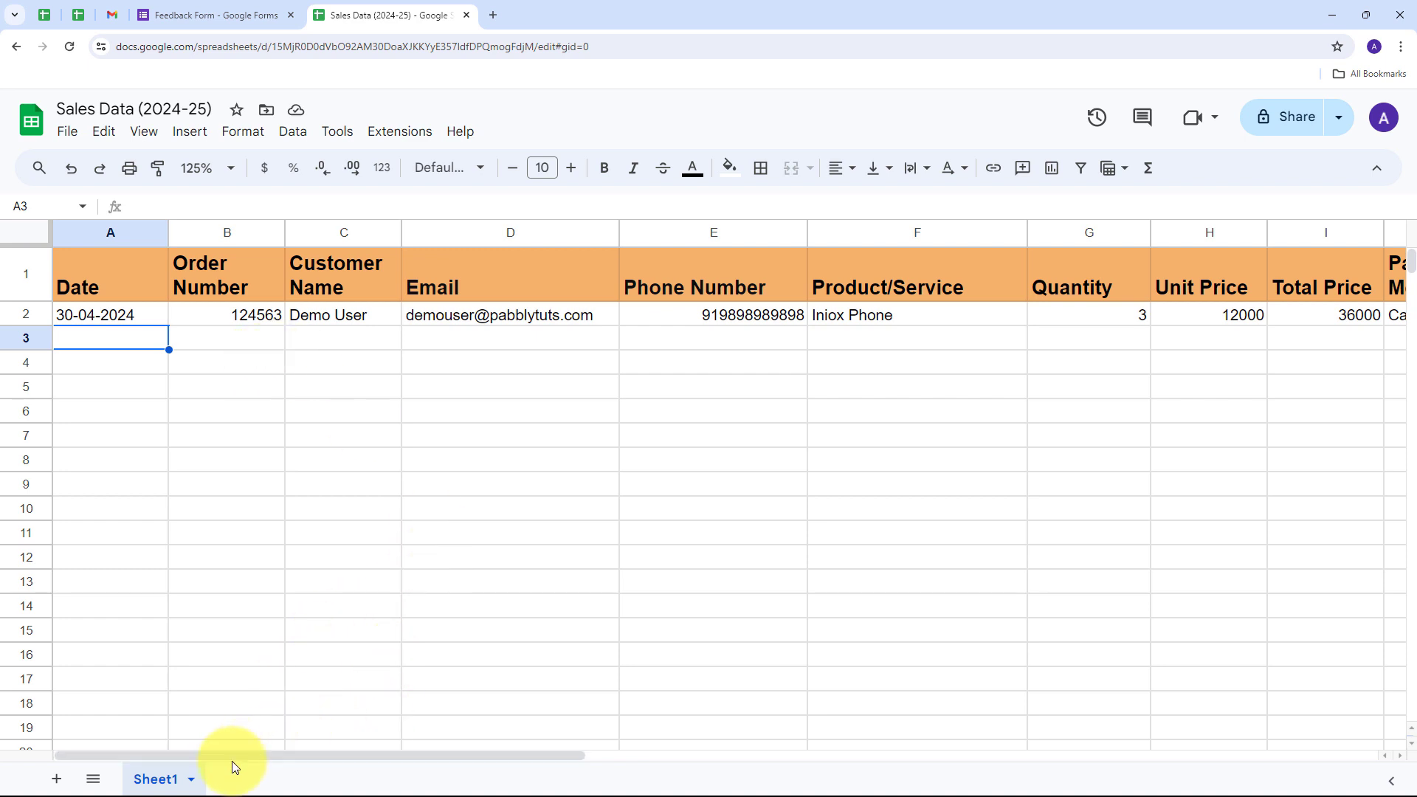
left_click_drag(262, 757, 464, 759)
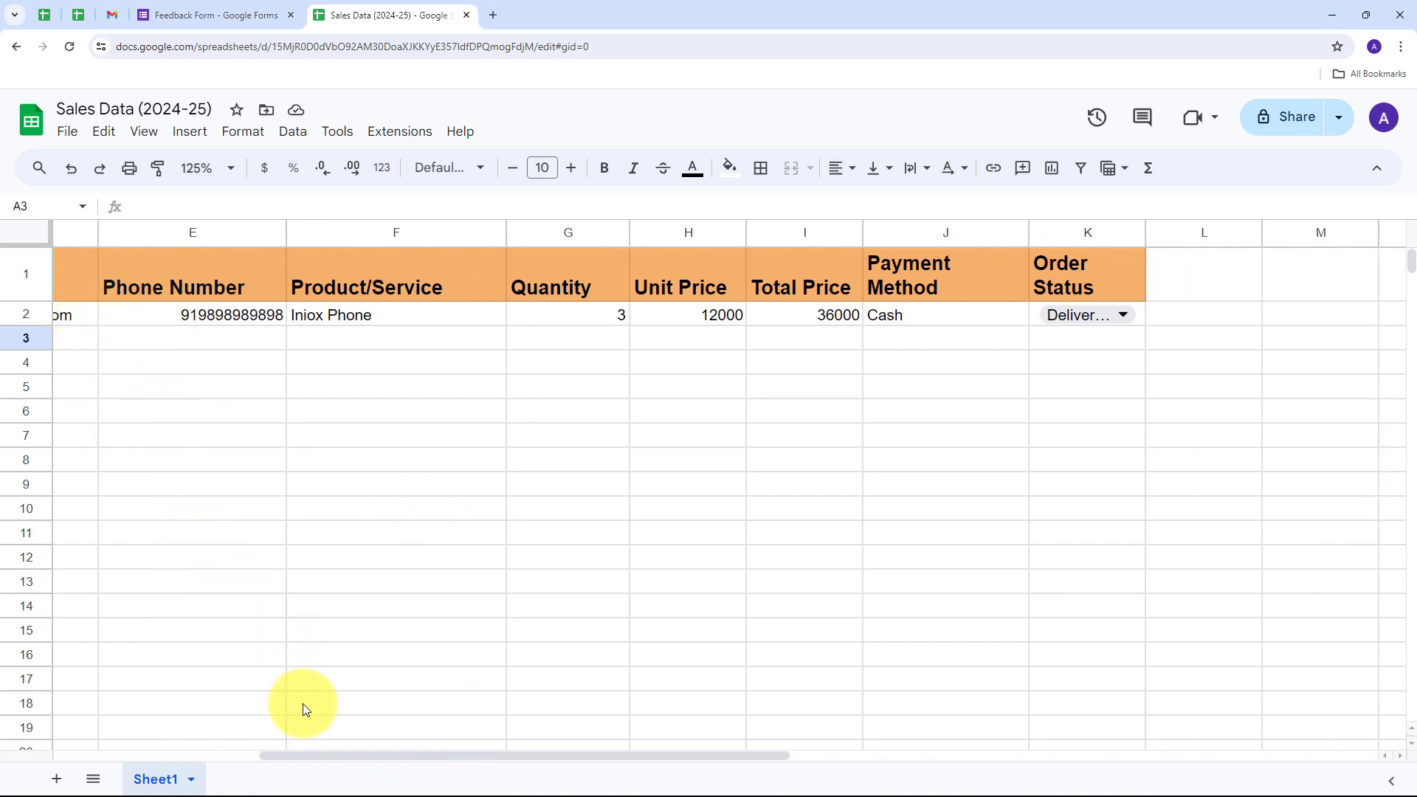
left_click_drag(280, 752, 73, 757)
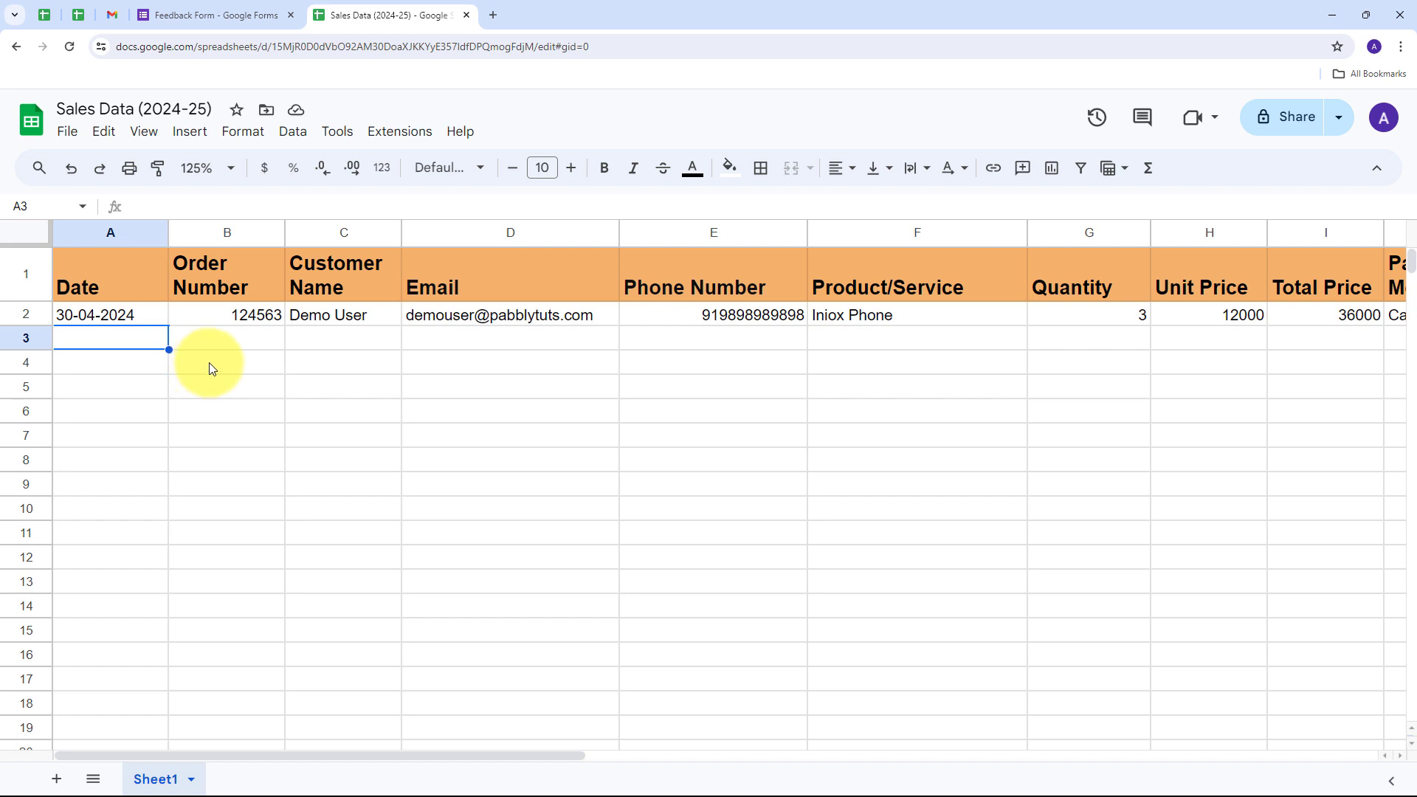
Open the Pabbly Connect website from pabbly.com in a new browser tab and sign in.
left_click(493, 15)
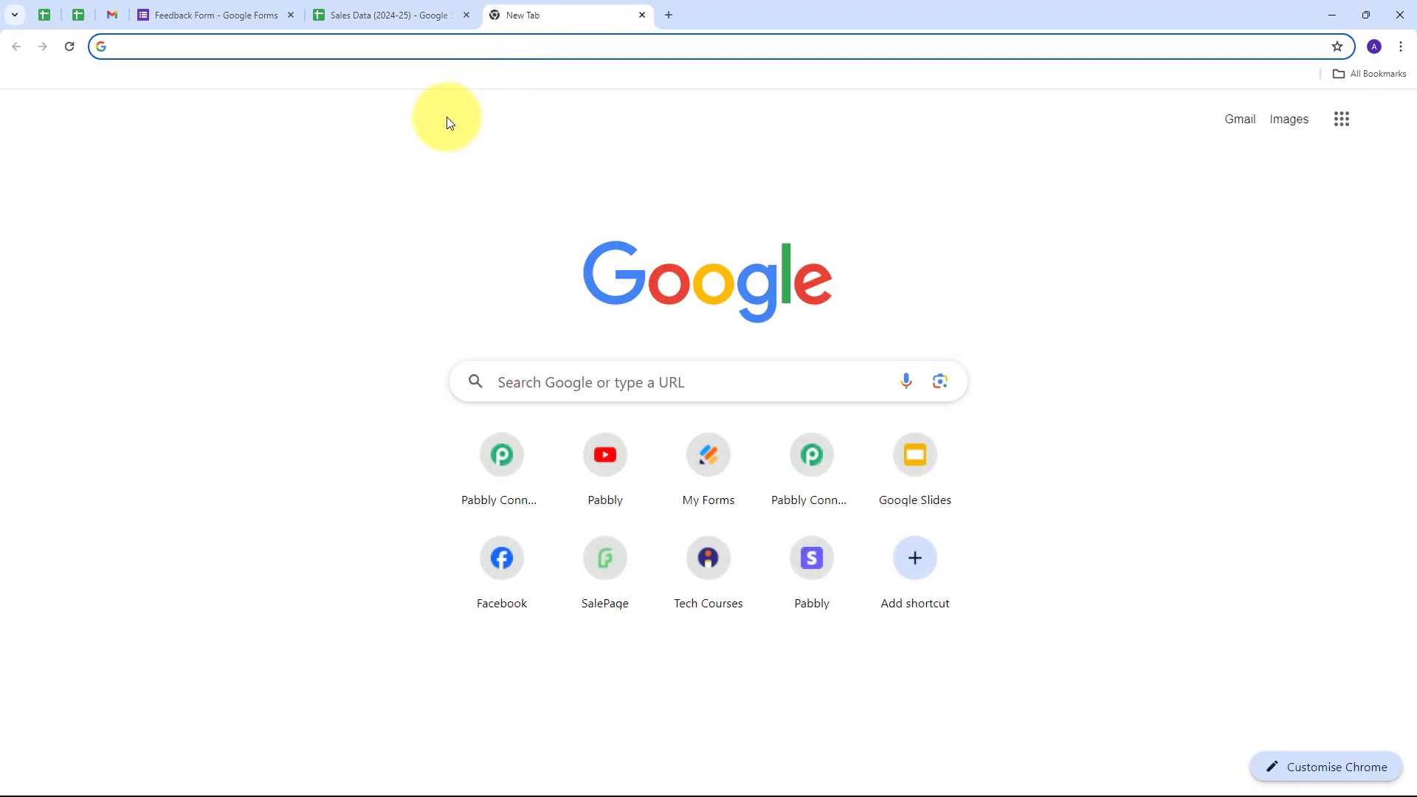
type("pabbly.com/")
key("Return")
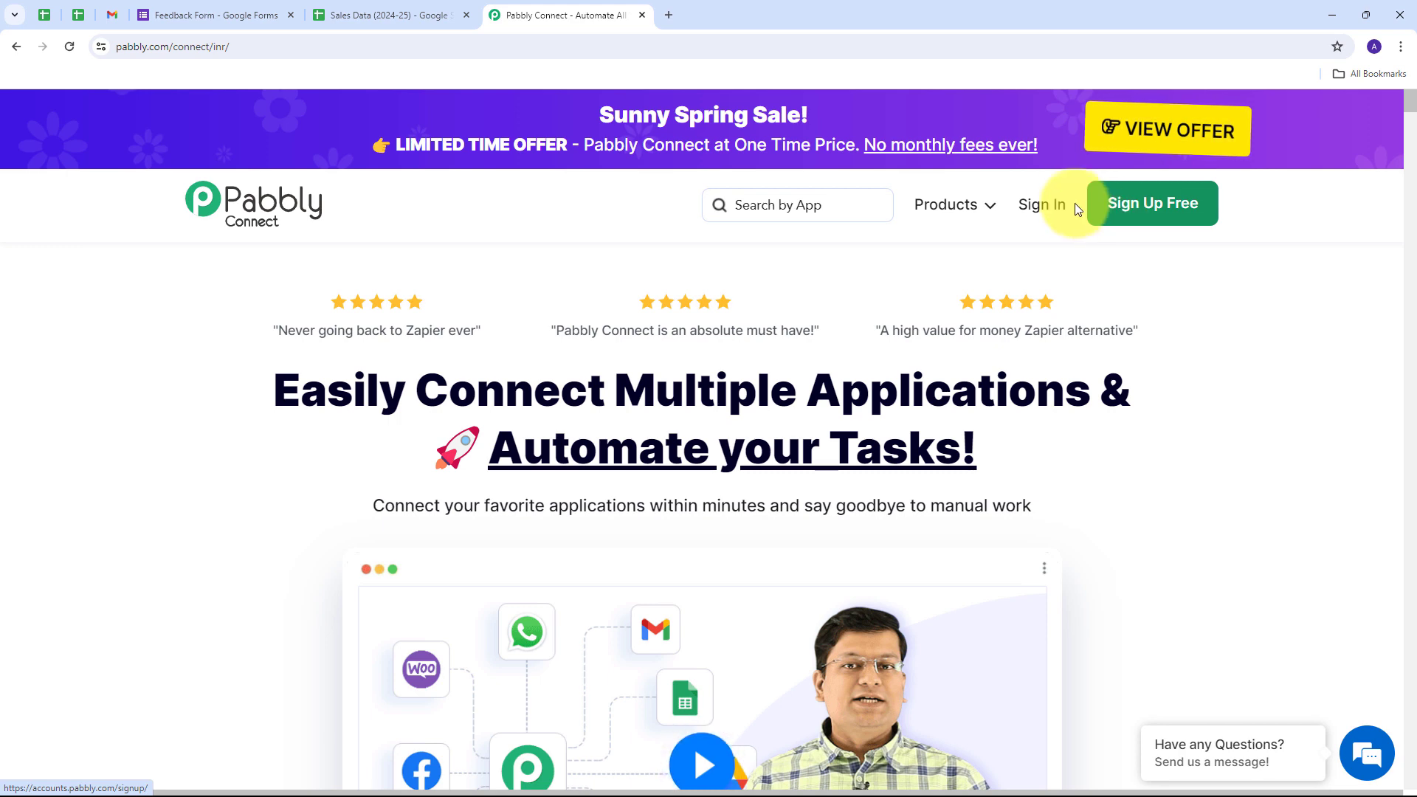
left_click(1049, 212)
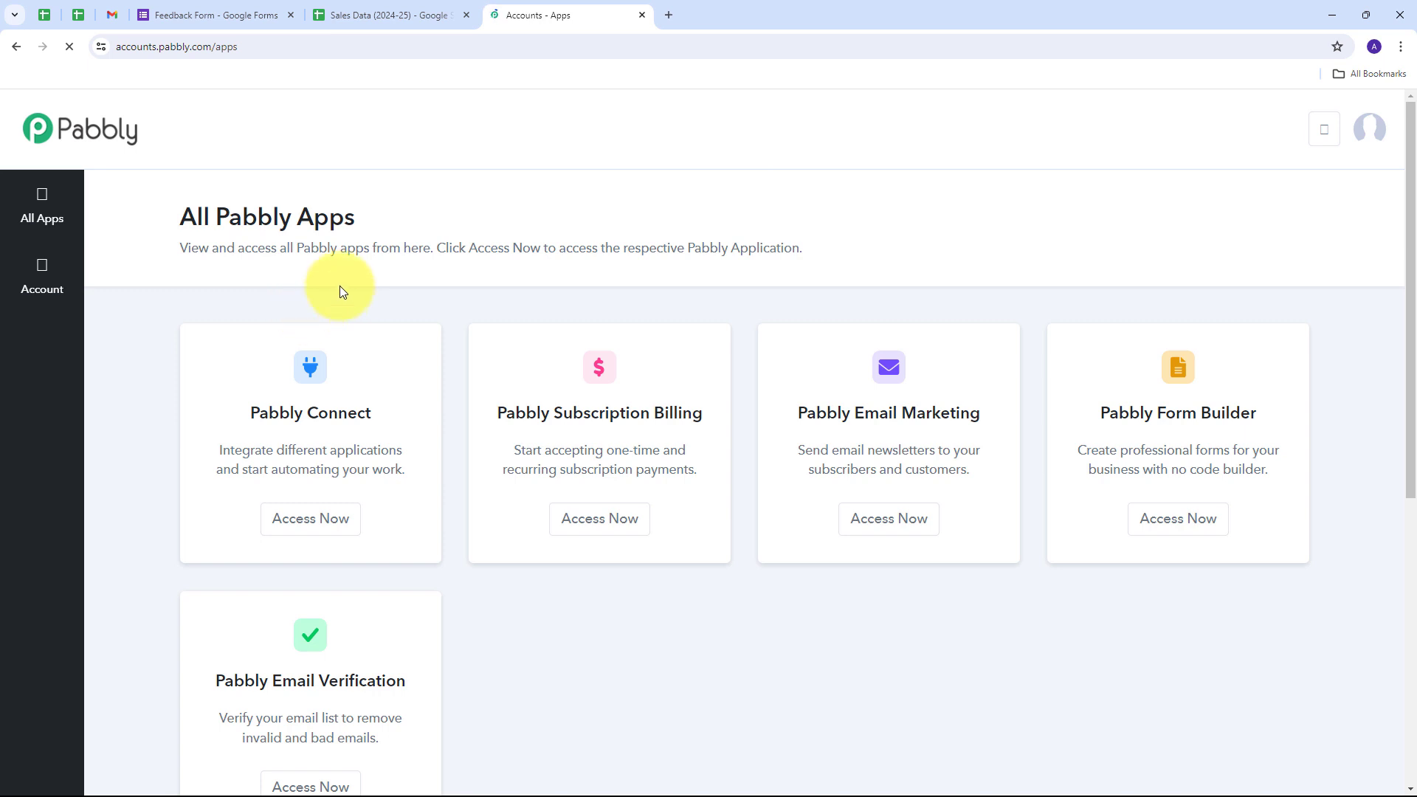
Access Pabbly Connect from the list of all Pabbly apps.
scroll(295, 251, "down", 1)
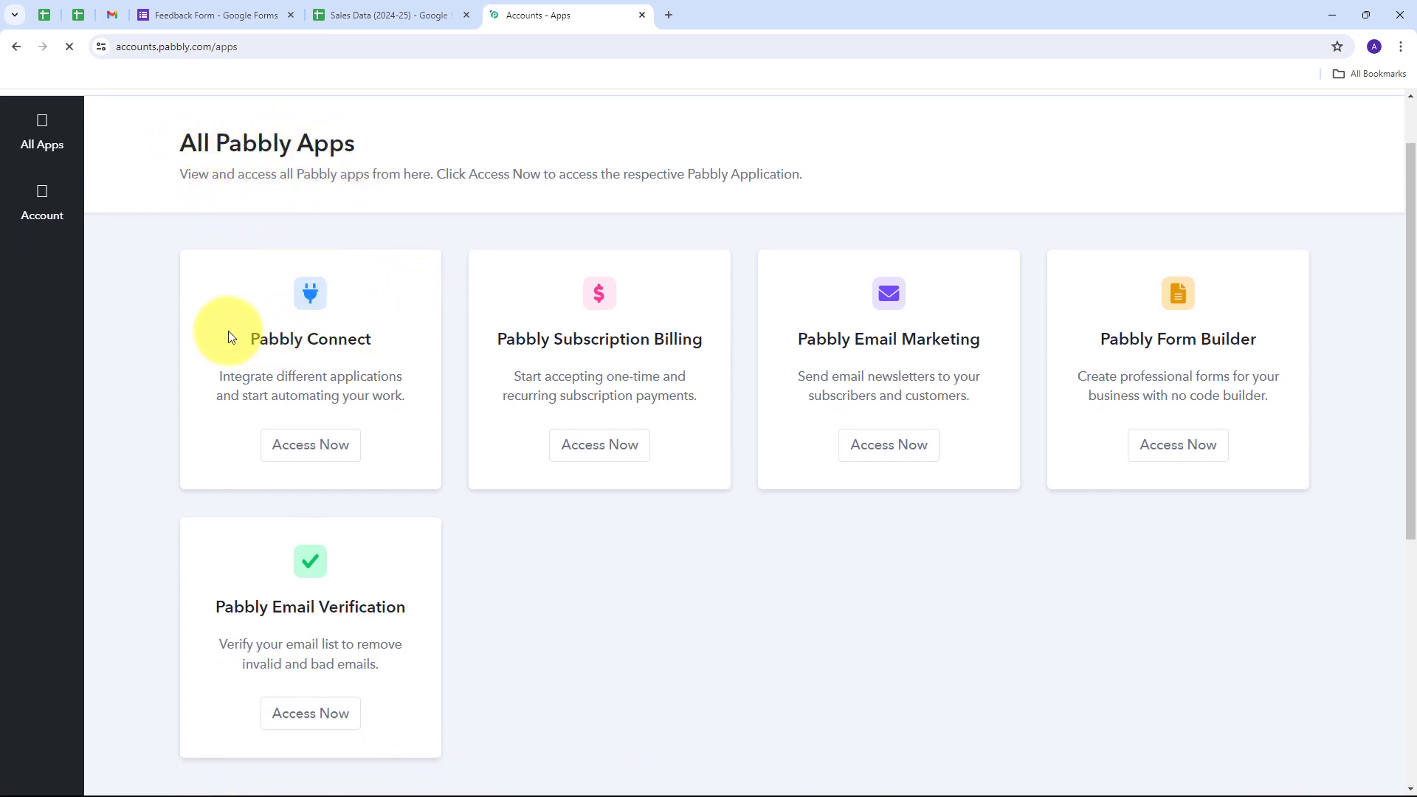
left_click_drag(230, 330, 422, 344)
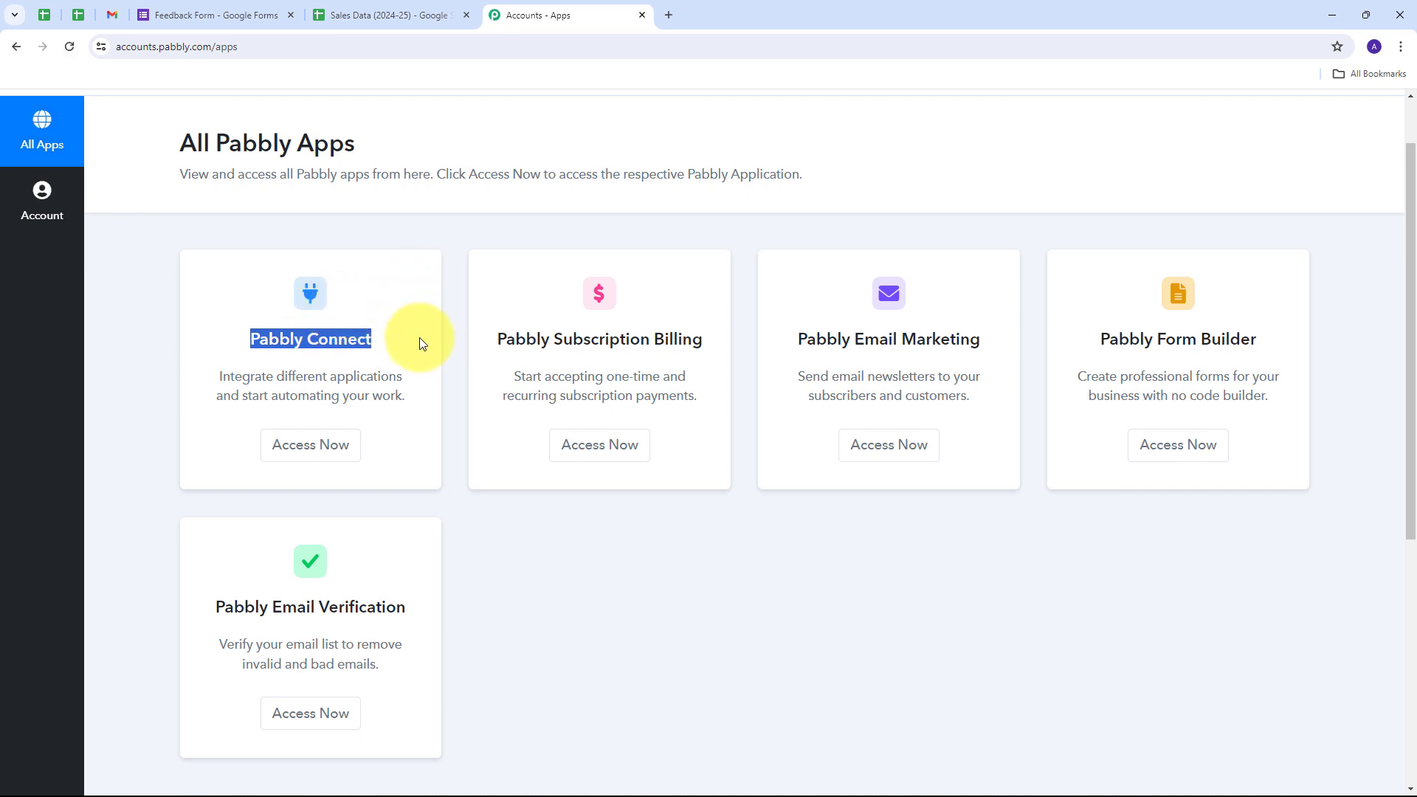
left_click(294, 451)
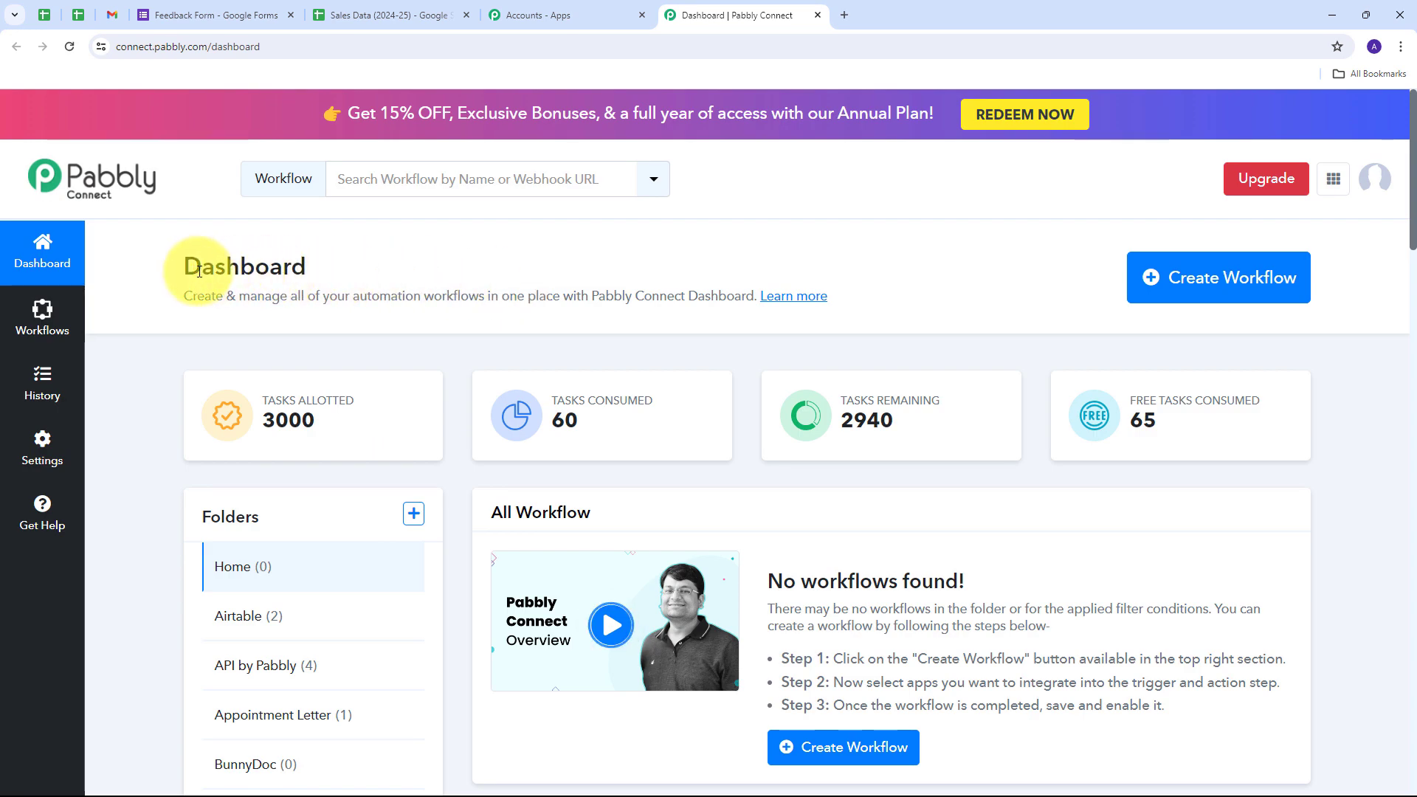
Create a workflow named "Unleashing the Power of Post-Sales Reviews via Gmail" in the Gmail folder.
scroll(560, 406, "down", 1)
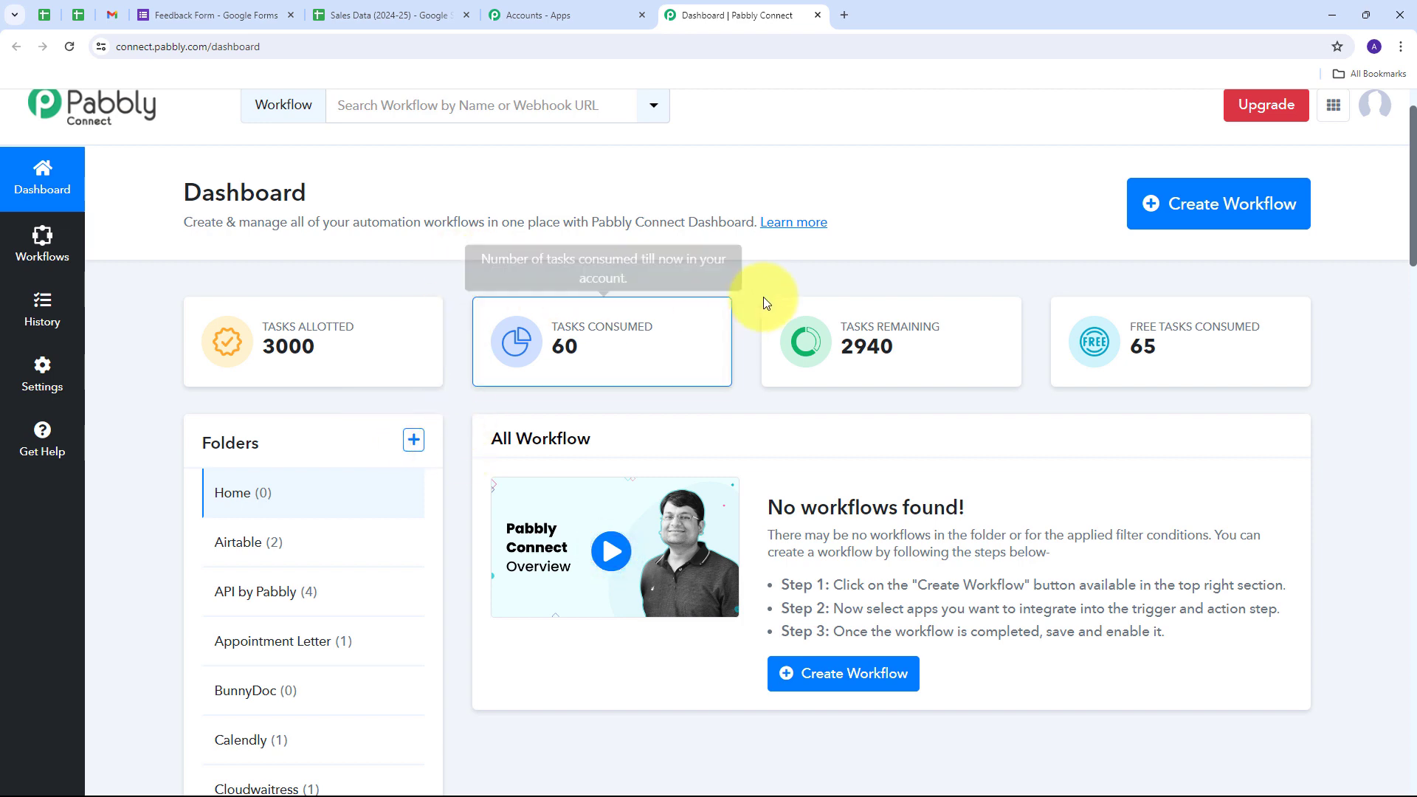
left_click(1192, 215)
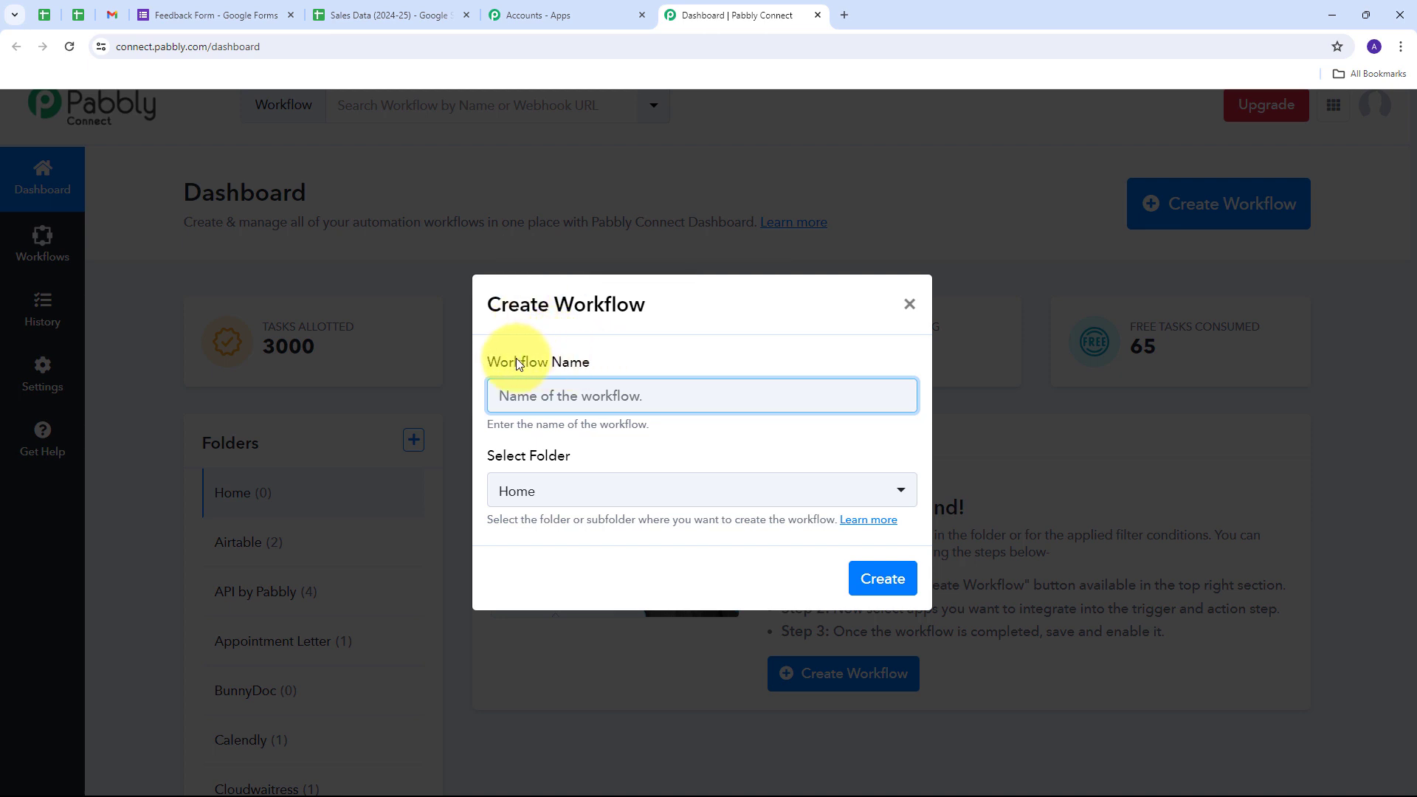
type("Unleashing the Power of Post-Sales Reviews via Gmail")
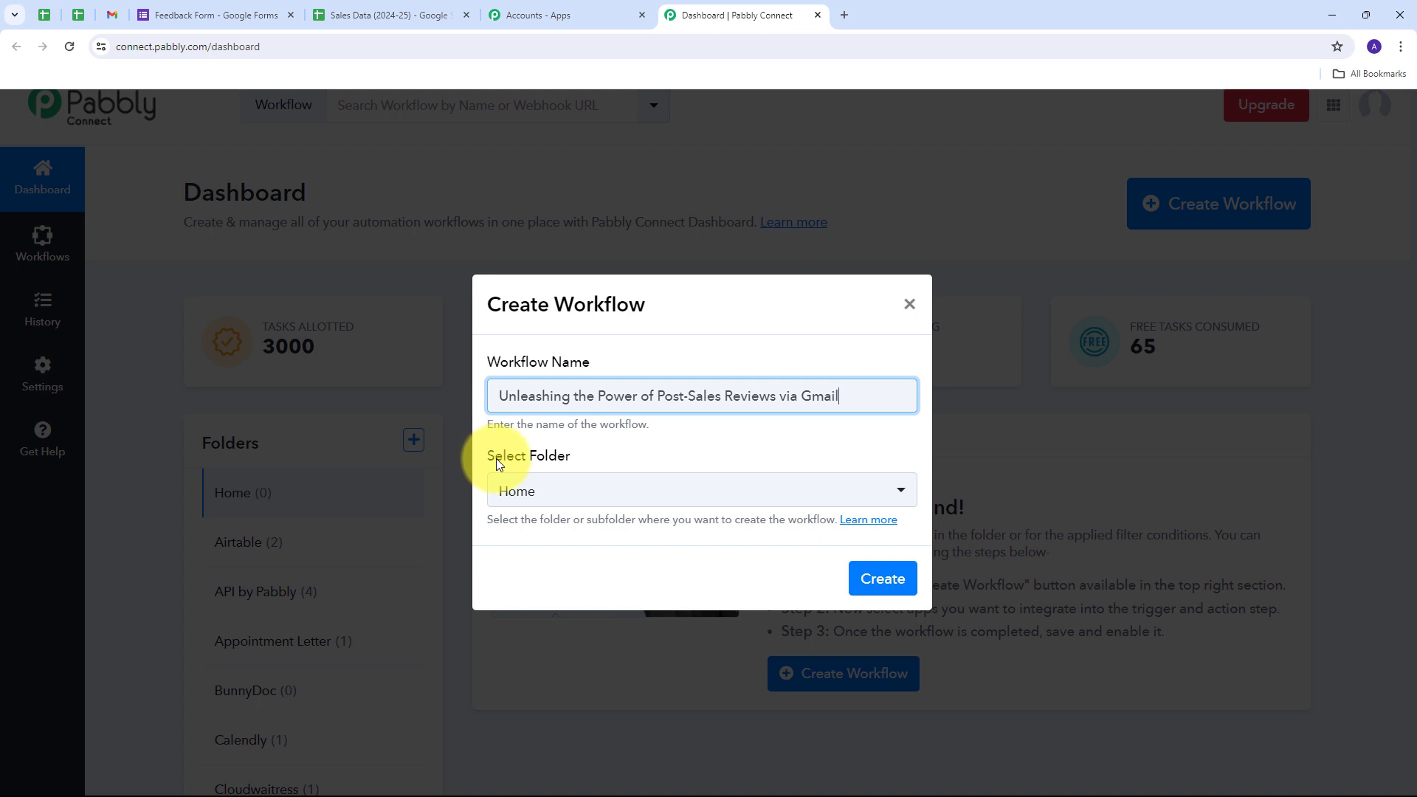
left_click(733, 490)
scroll(633, 306, "down", 6)
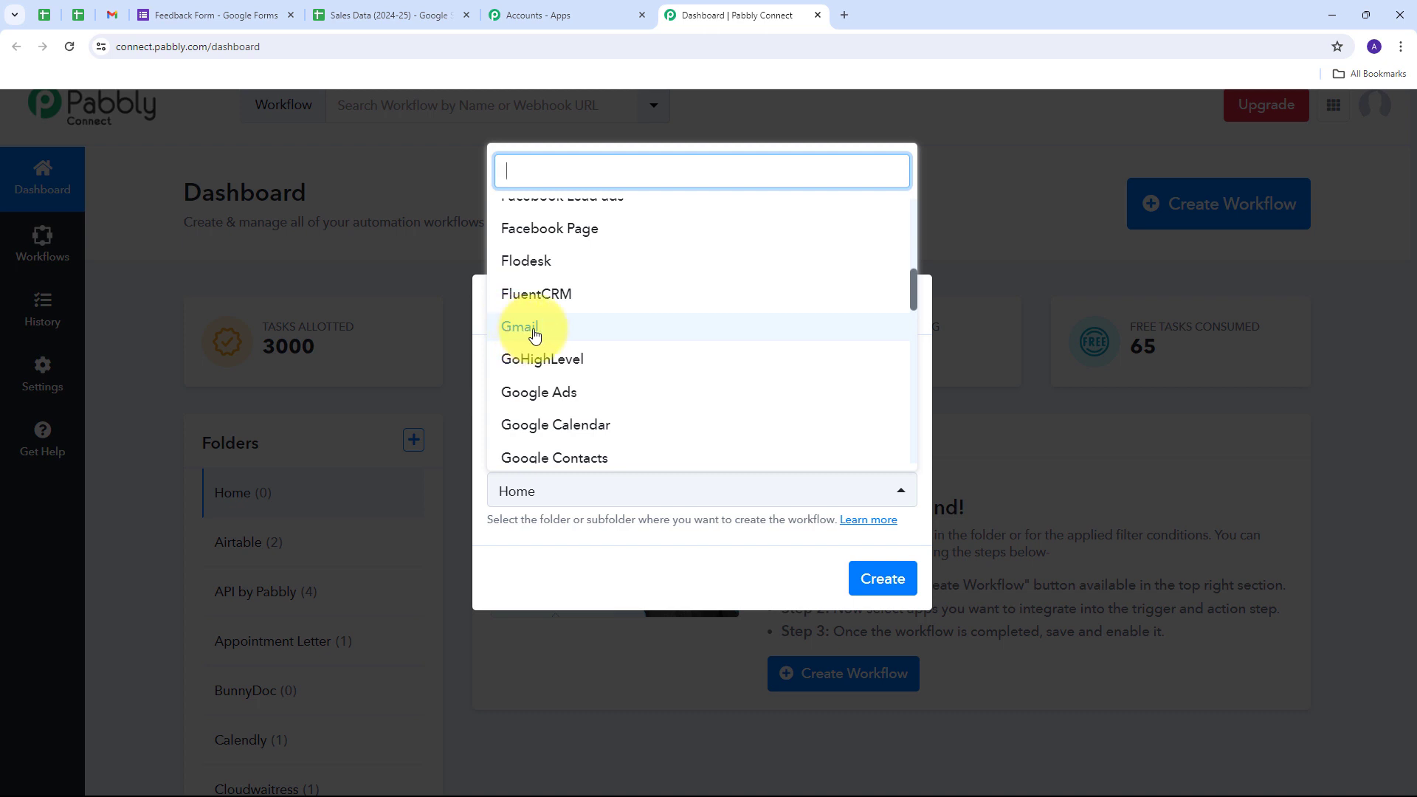
left_click(535, 333)
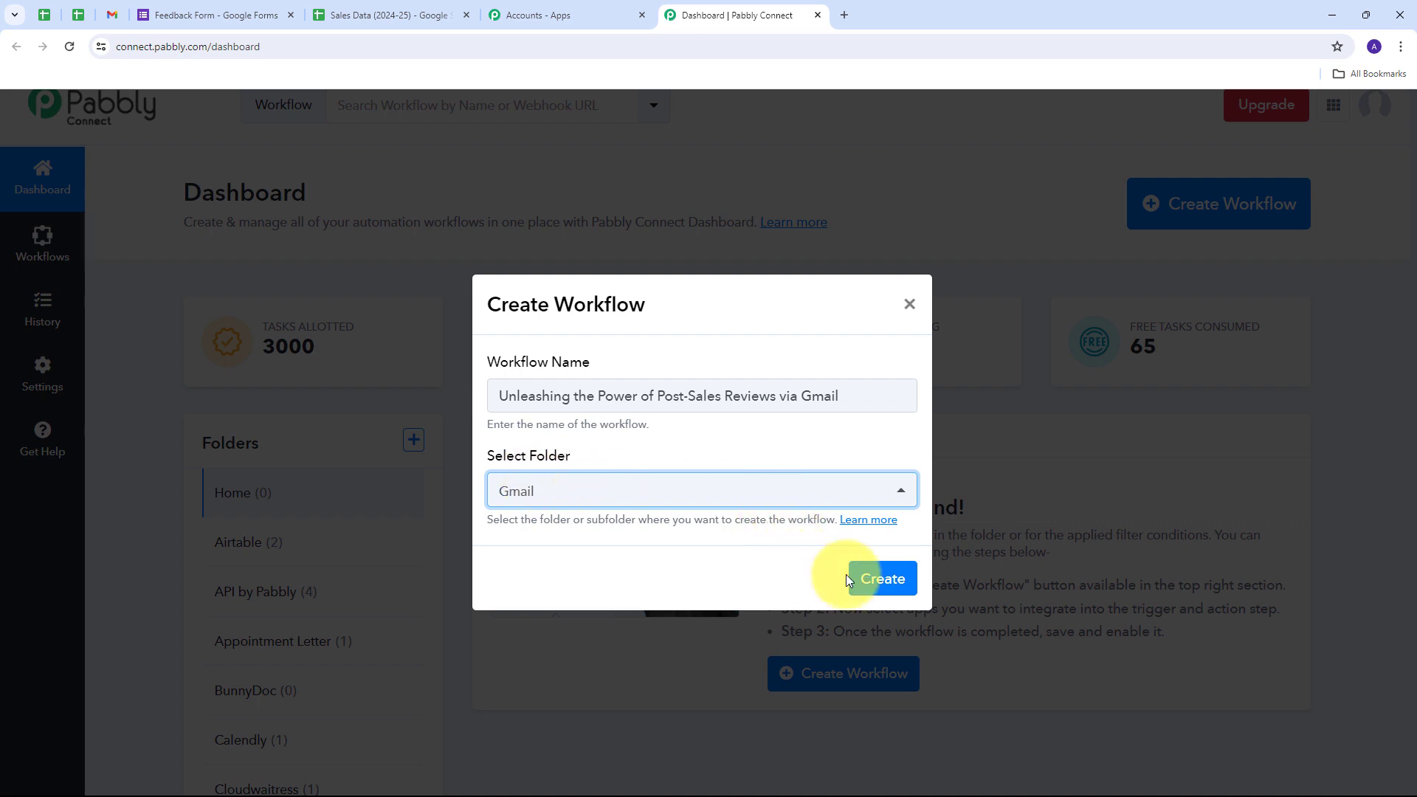
left_click(875, 582)
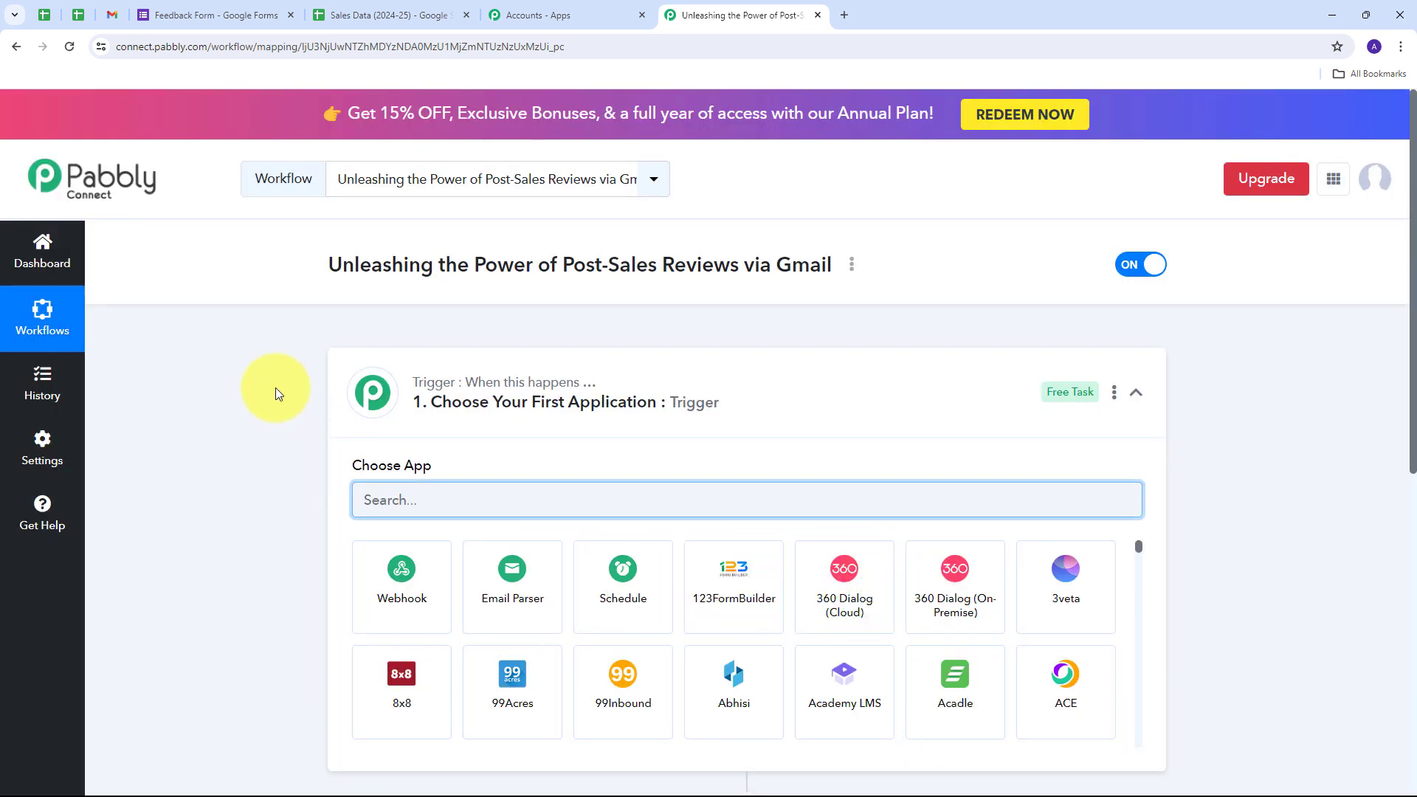
Set the workflow's trigger to Google Sheets with the event New or Updated Spreadsheet Row.
scroll(276, 388, "down", 2)
scroll(450, 262, "down", 1)
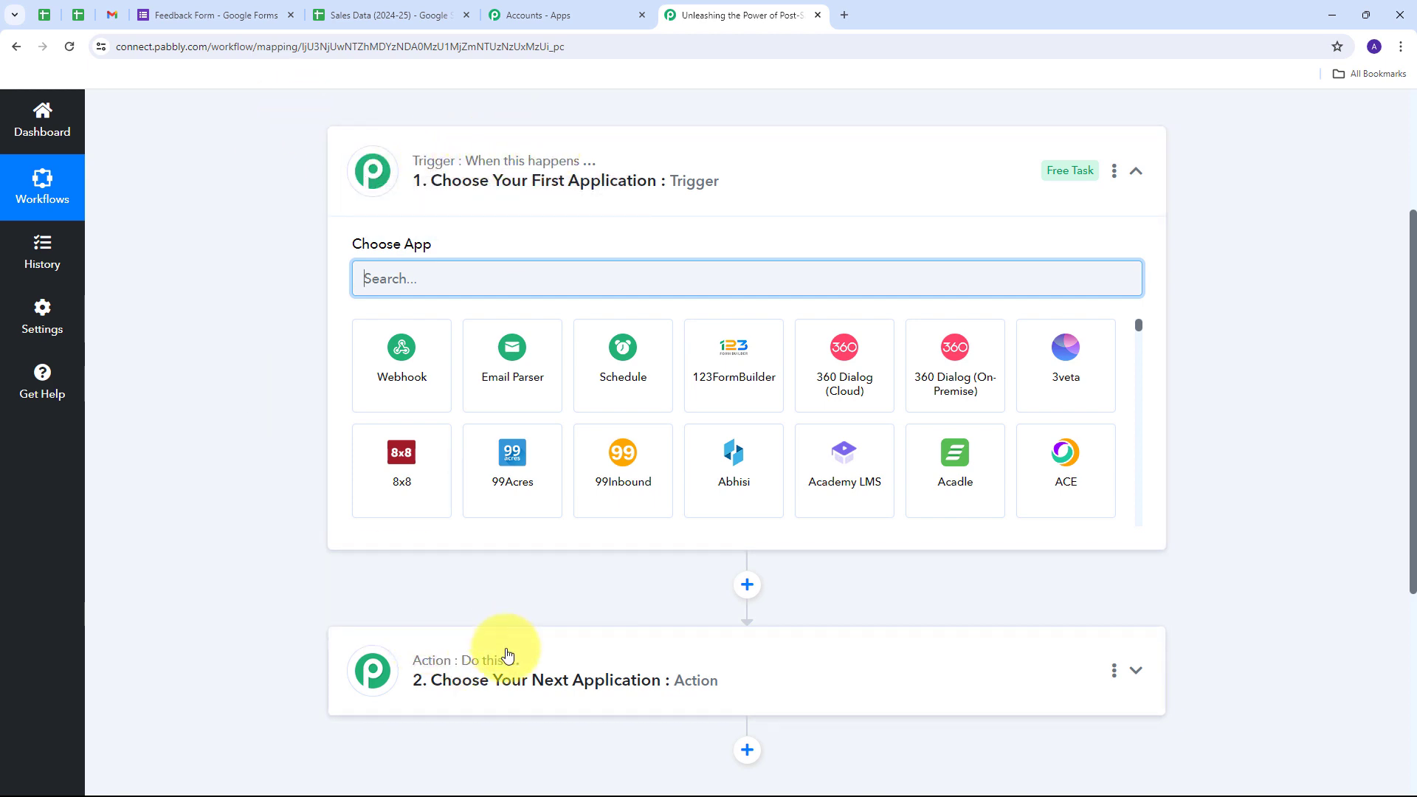
mouse_move(418, 163)
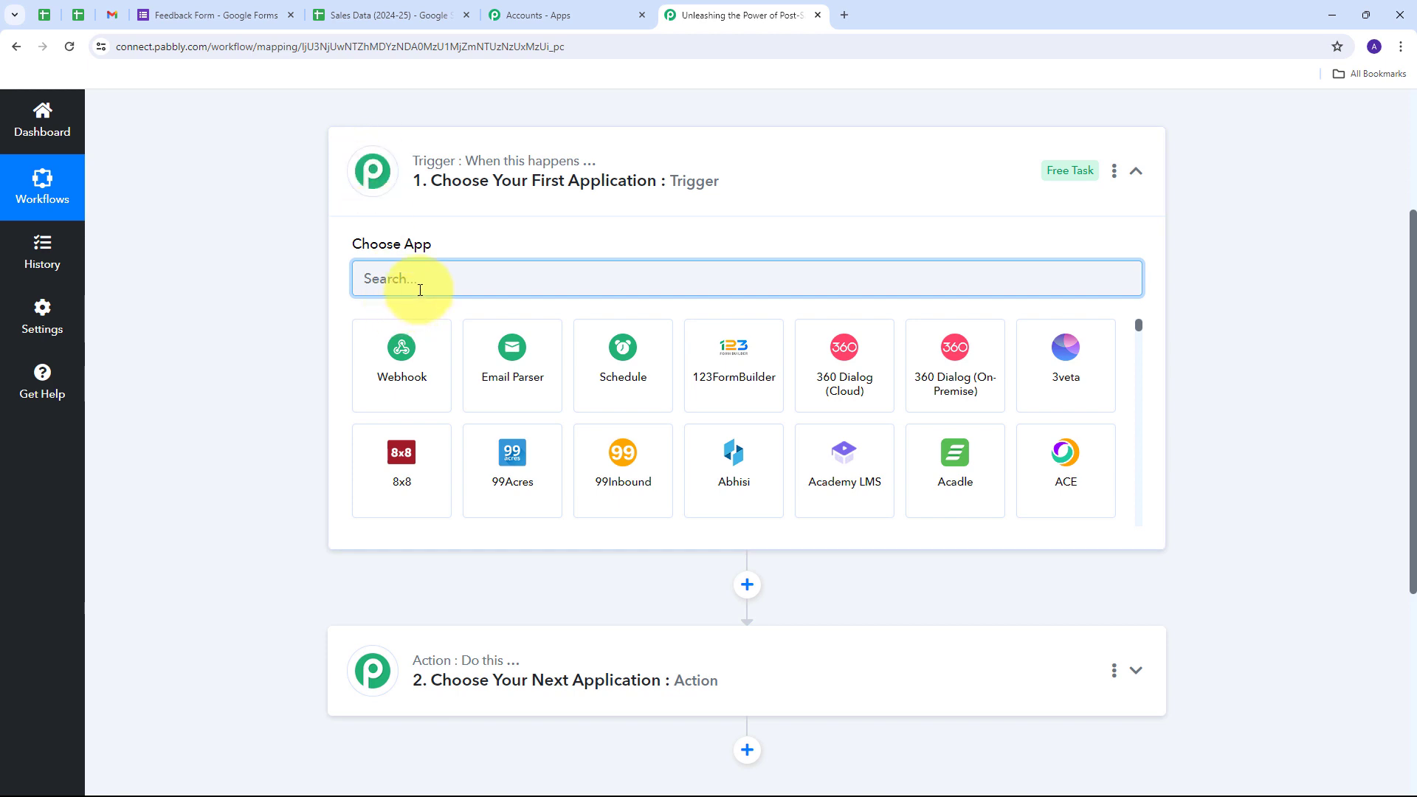
type("Google sheets")
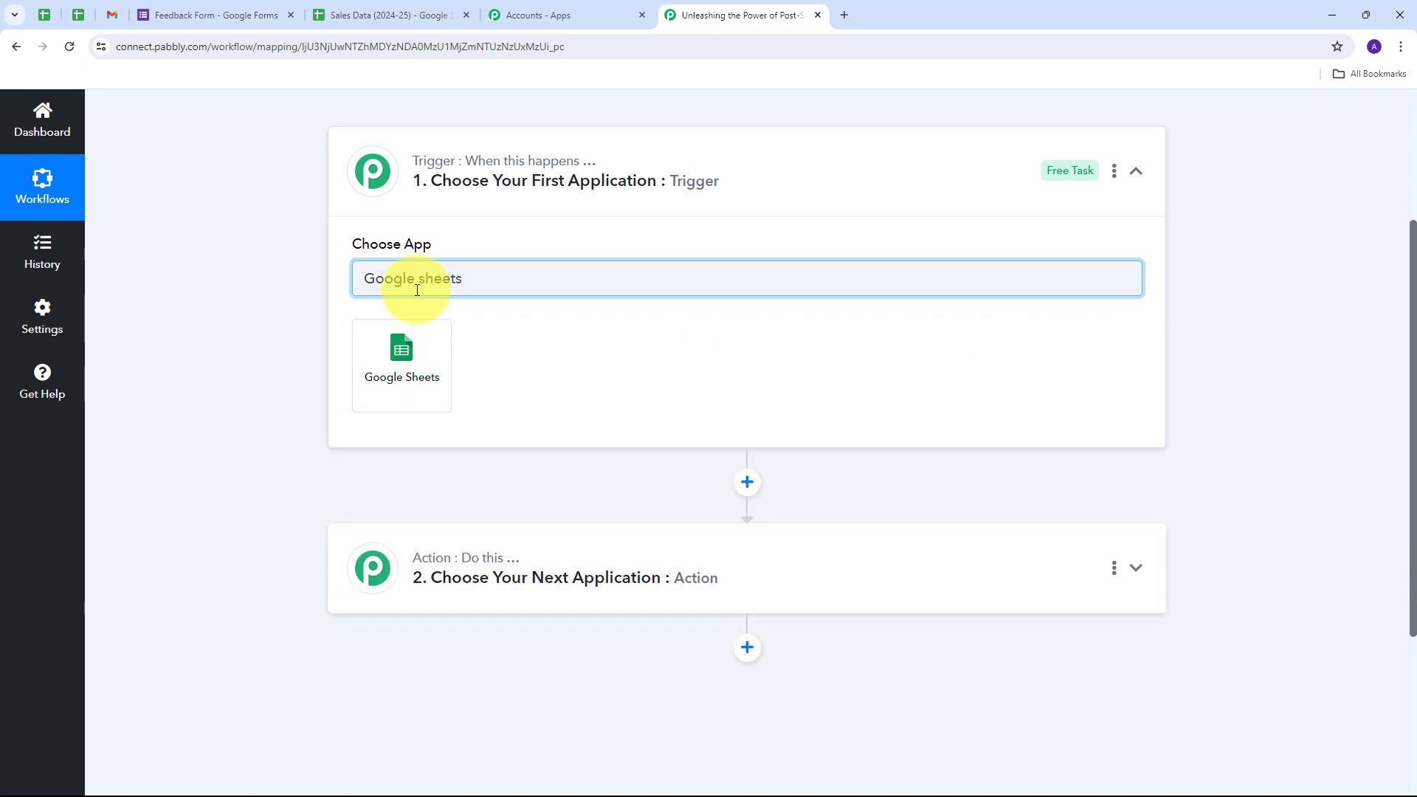
left_click(412, 366)
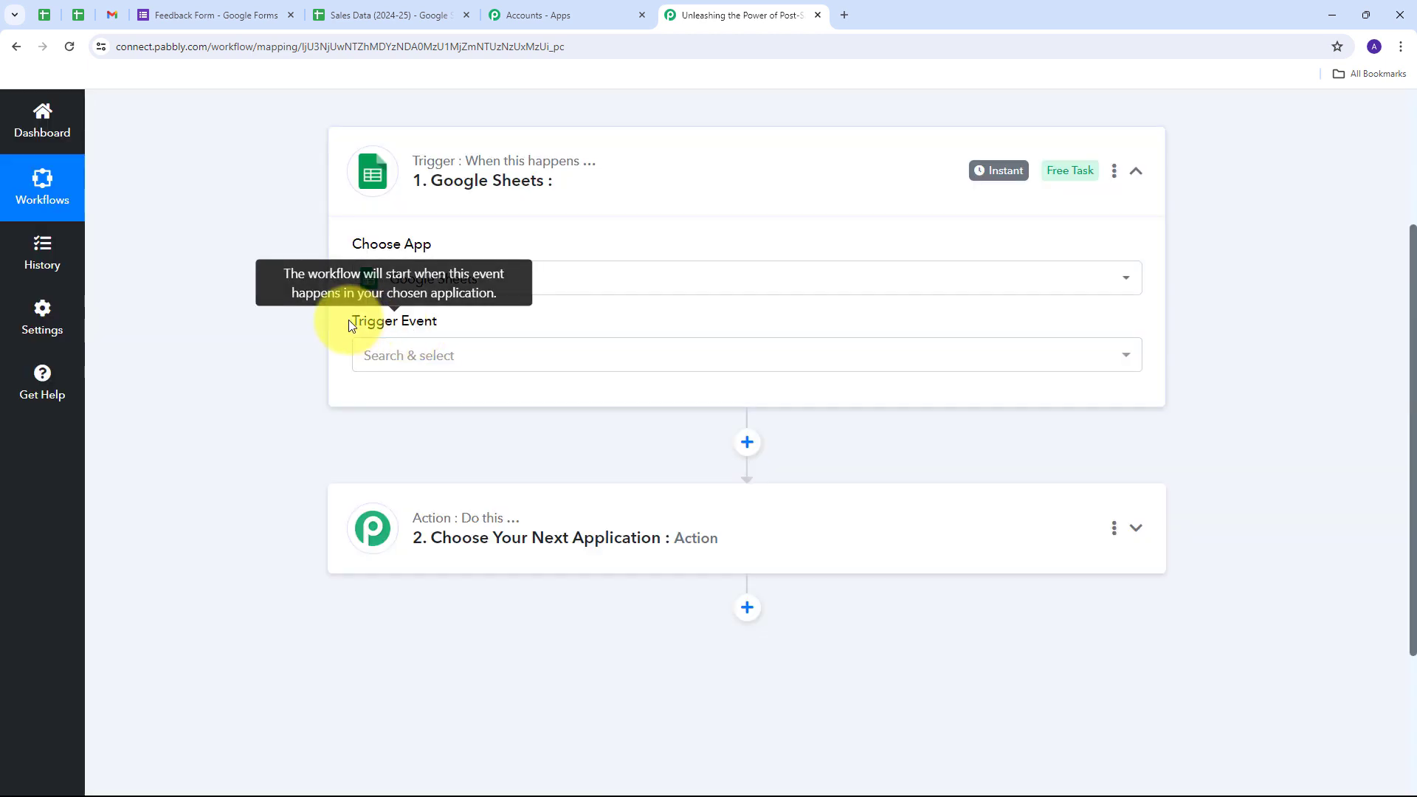
left_click(714, 353)
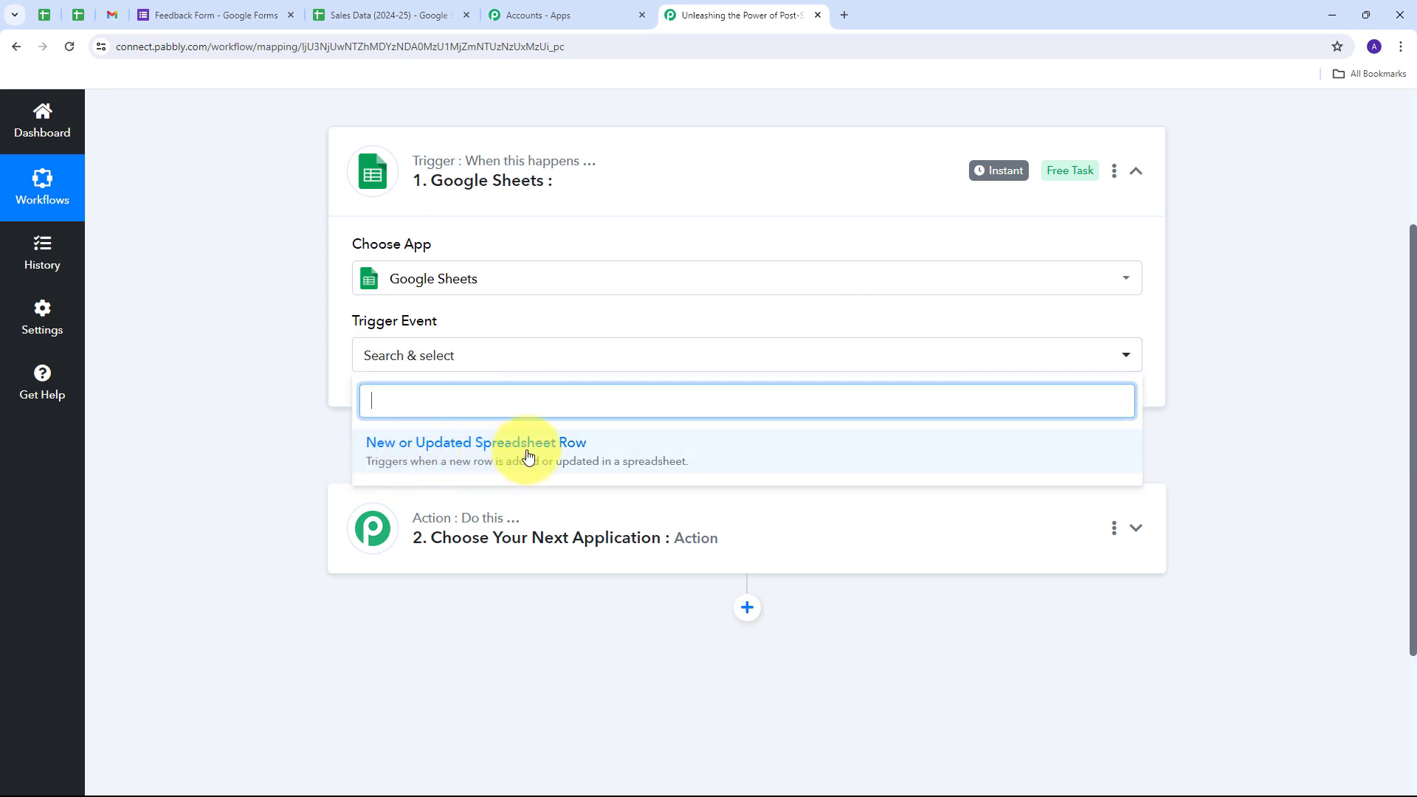
left_click(456, 458)
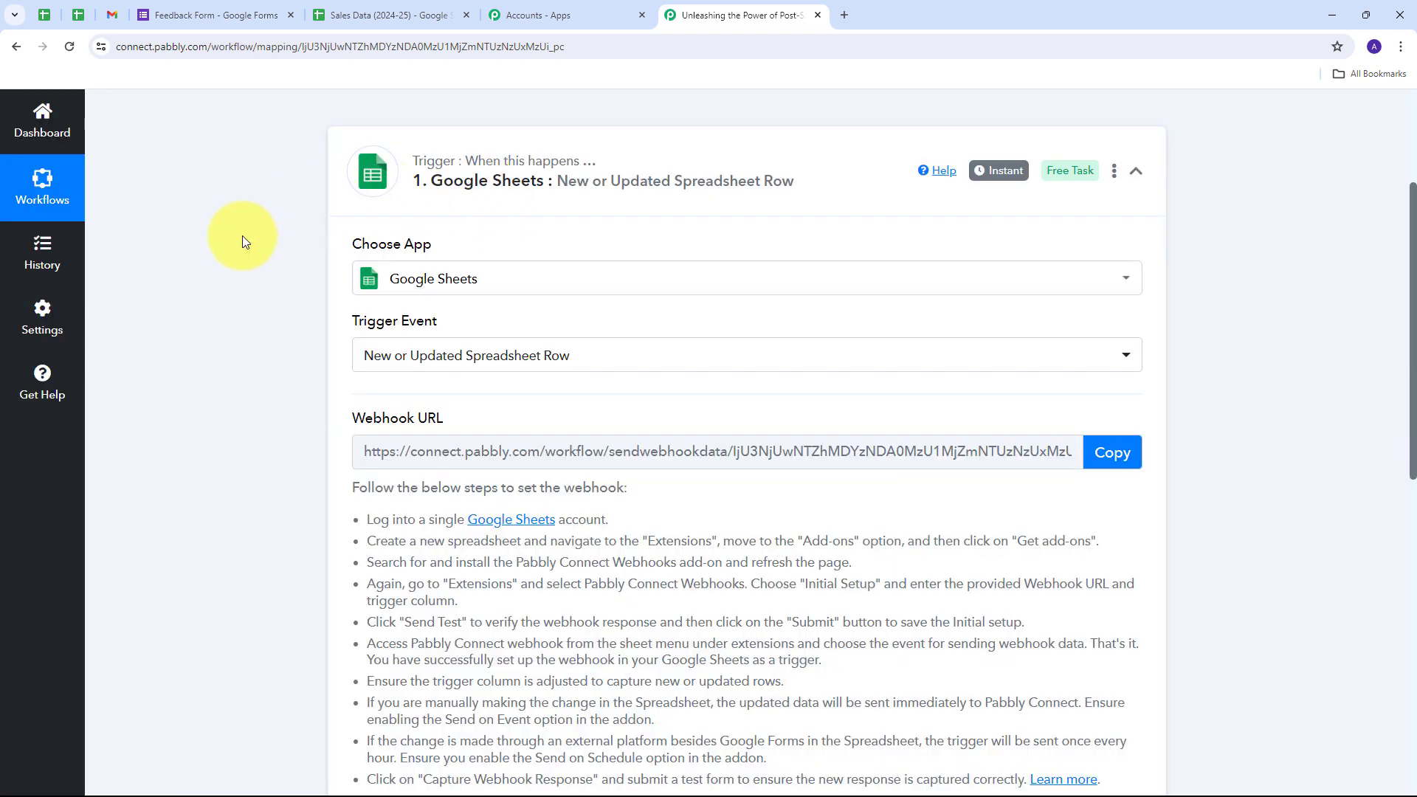
Read the webhook setup instructions and copy the trigger's webhook URL.
scroll(242, 236, "down", 1)
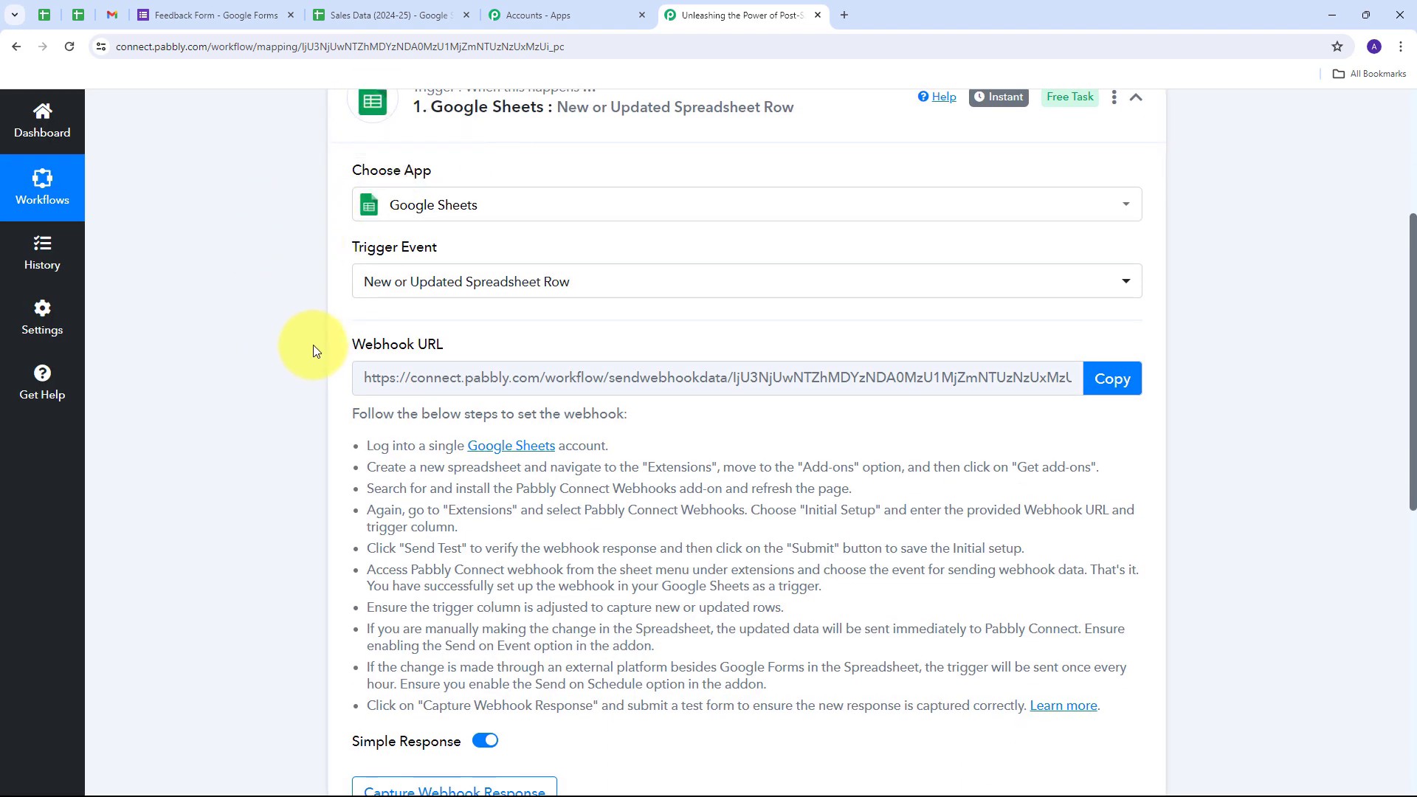
left_click_drag(347, 341, 511, 351)
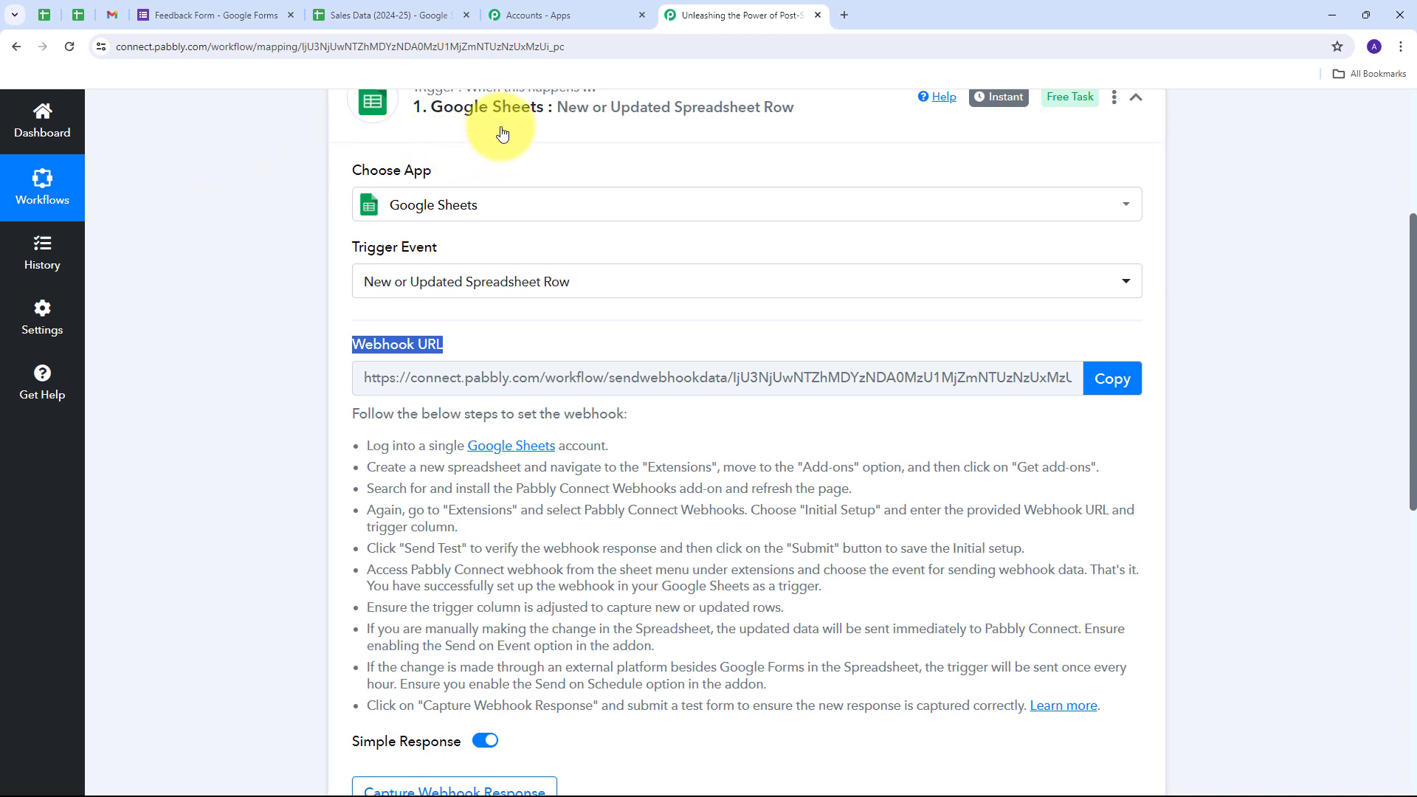
scroll(239, 192, "down", 2)
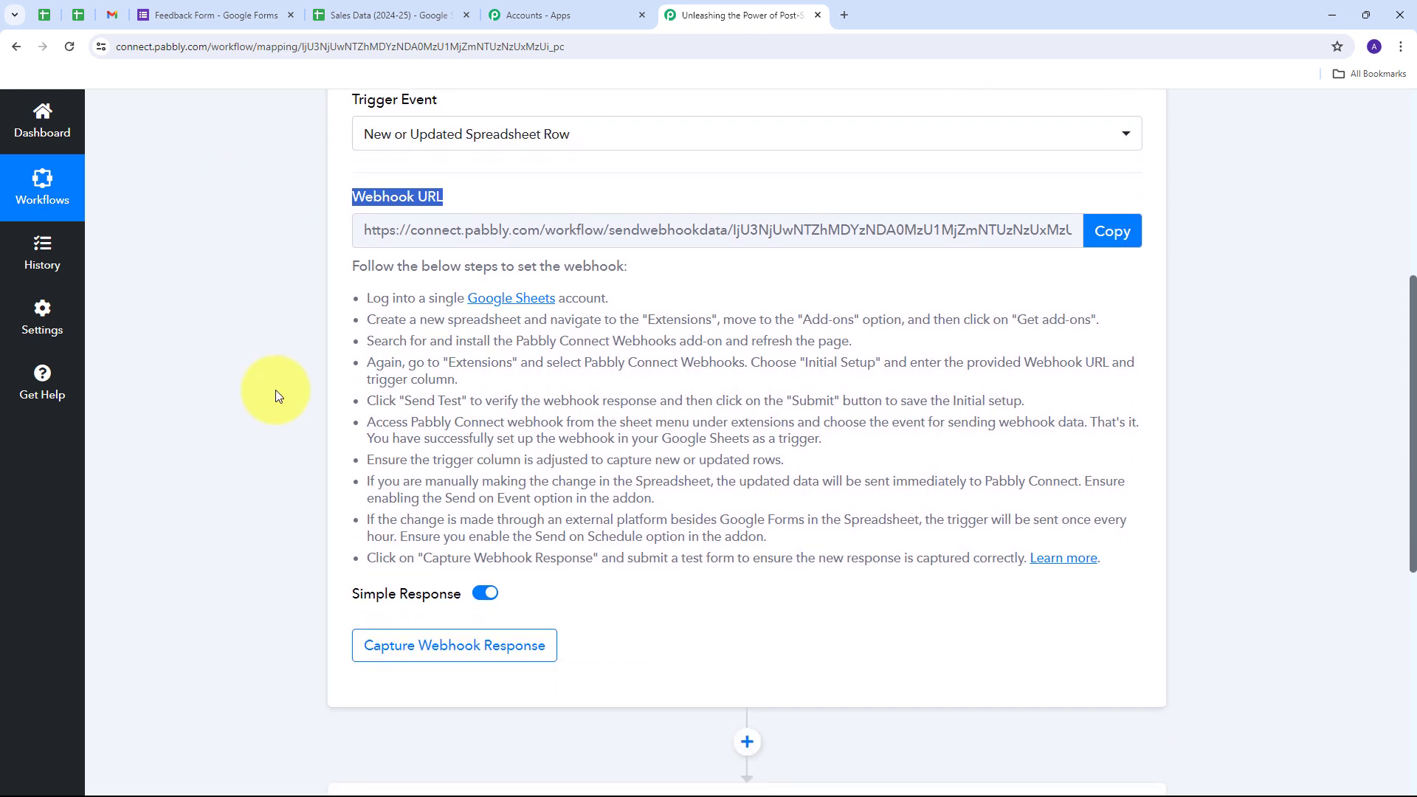
left_click(371, 297)
left_click_drag(371, 297, 1127, 564)
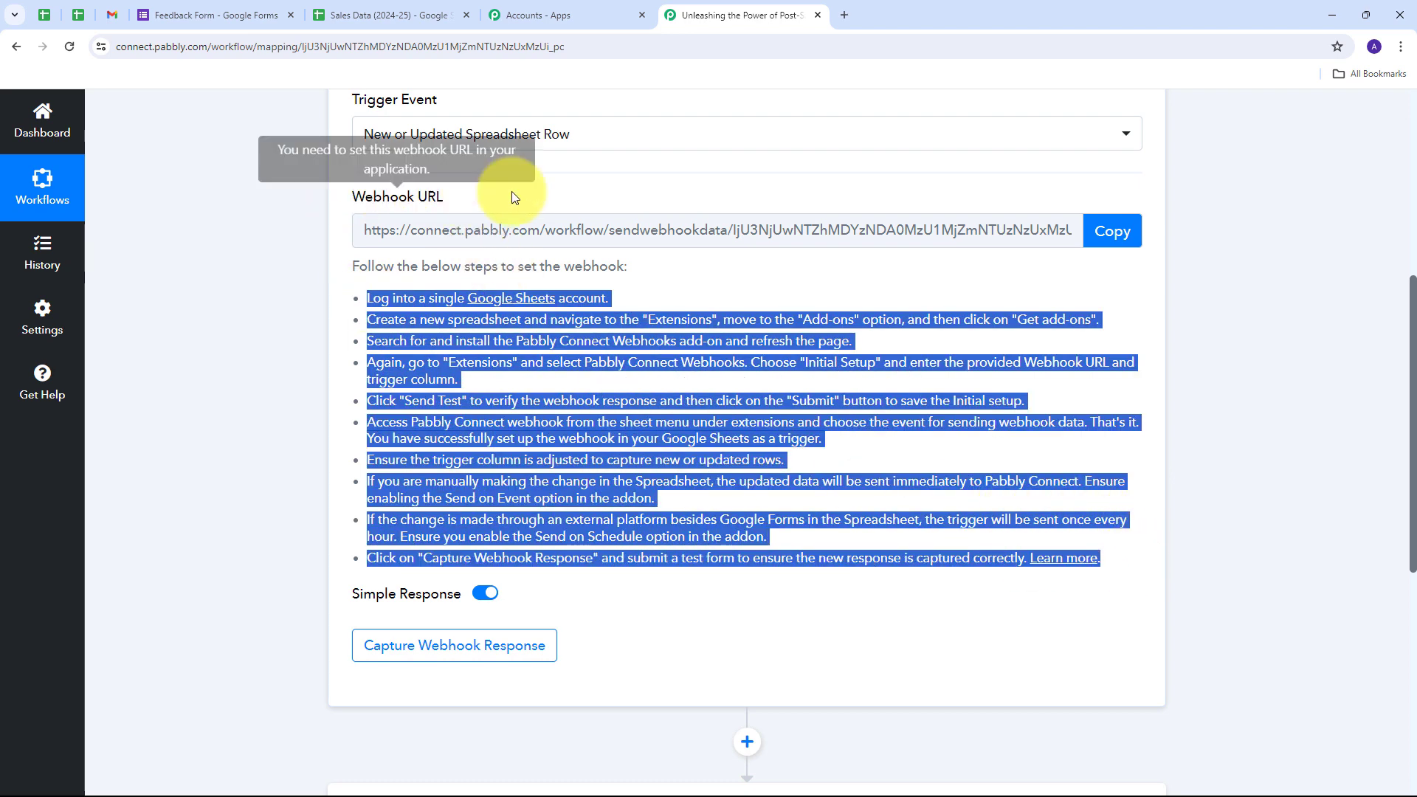
left_click(1093, 229)
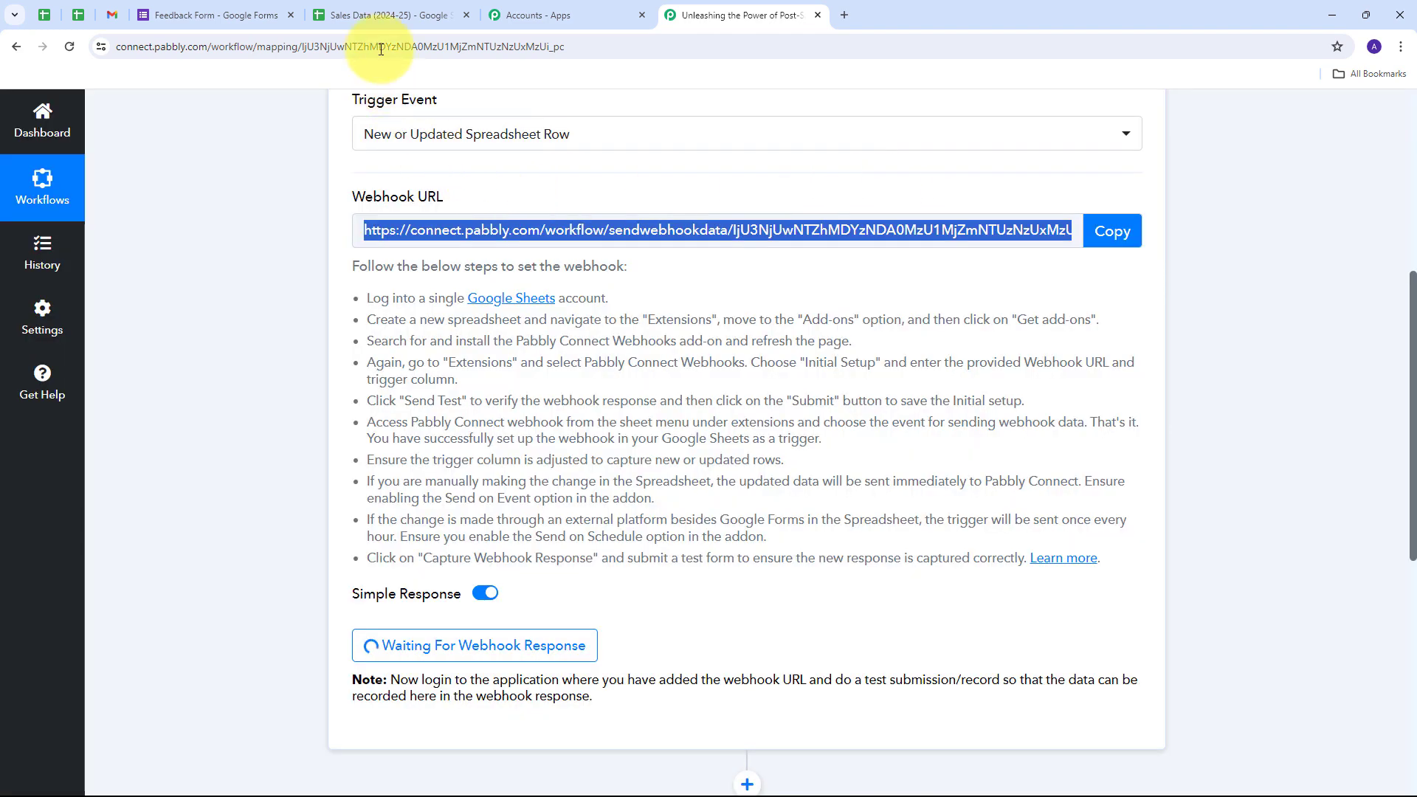
Switch to the Sales Data (2024-25) spreadsheet and review its columns through Order Status.
left_click(358, 14)
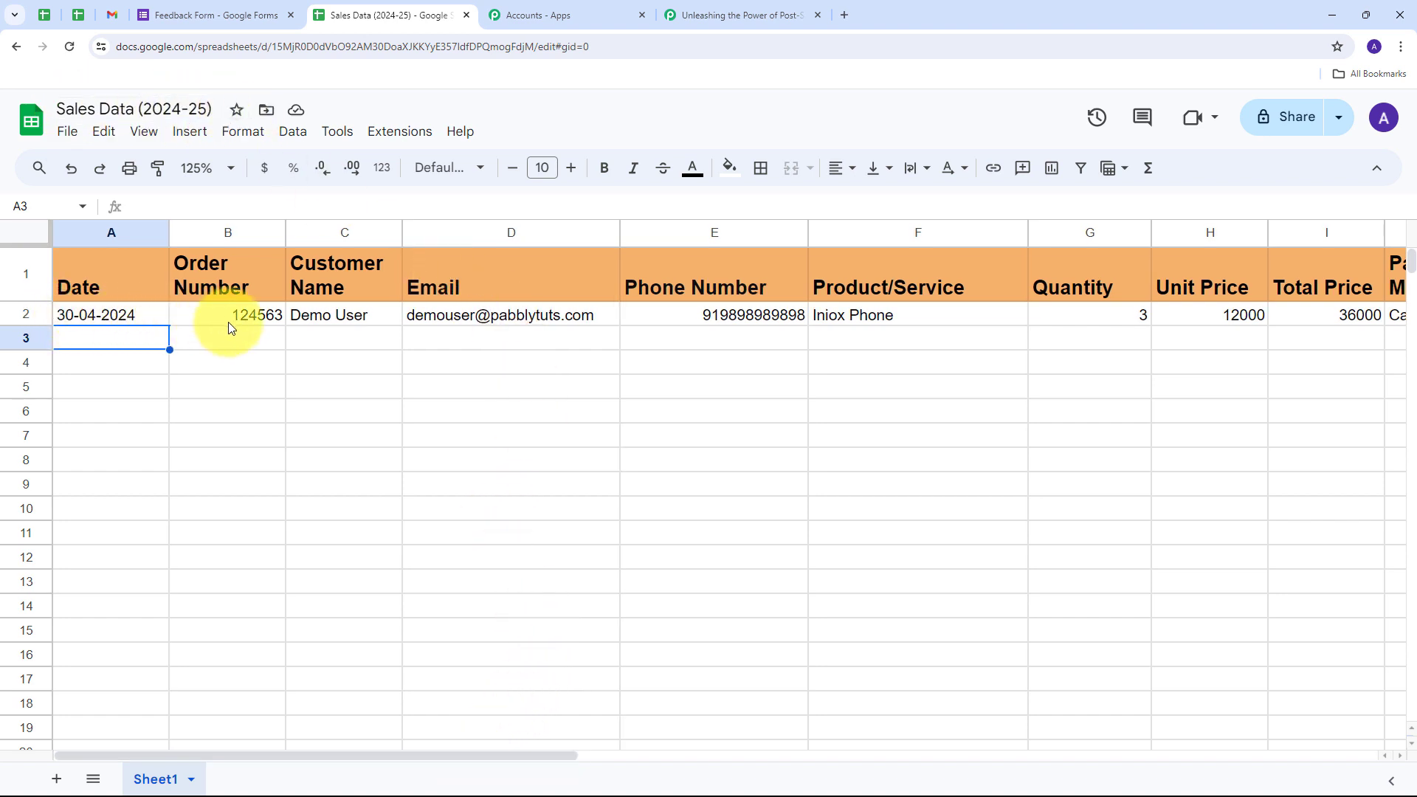
scroll(185, 332, "right", 5)
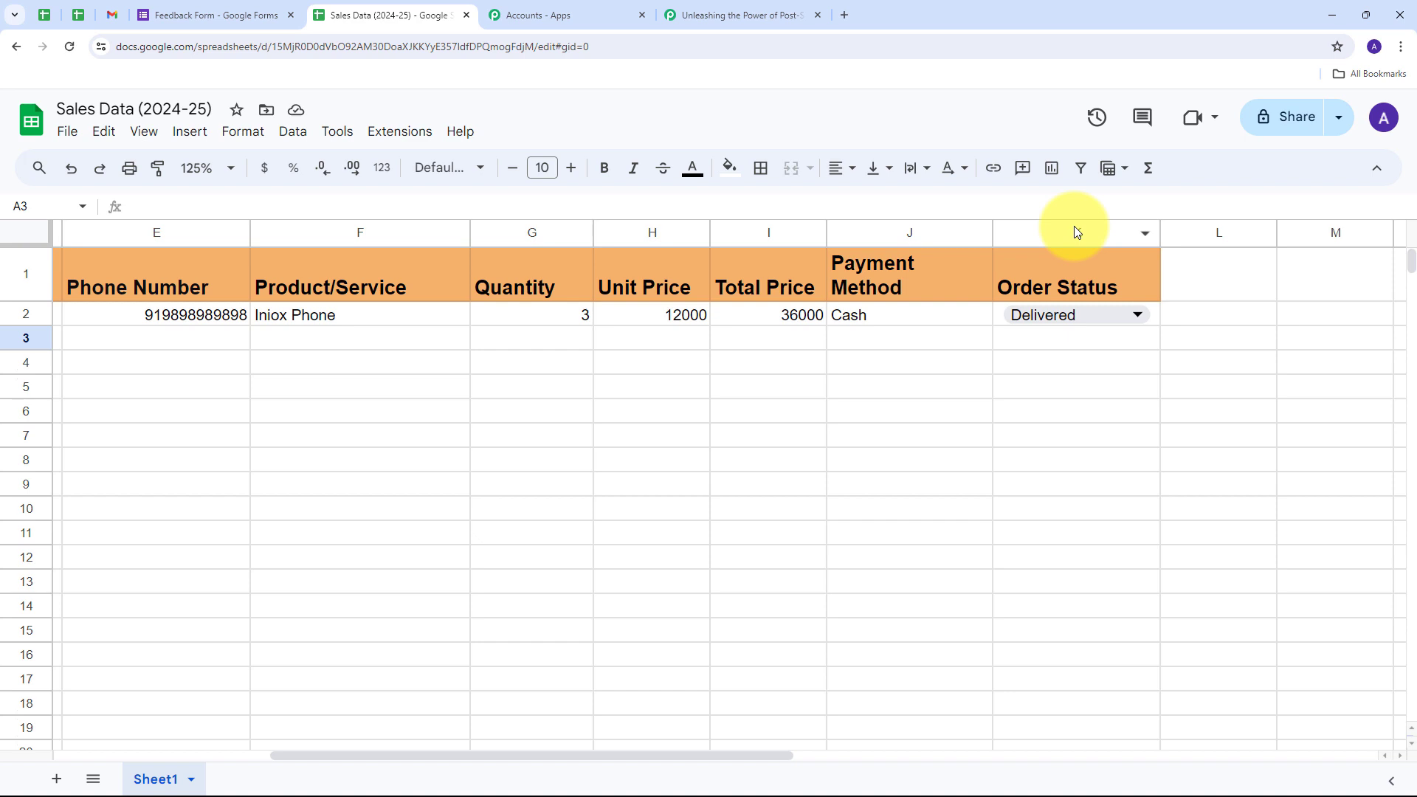
scroll(249, 355, "left", 5)
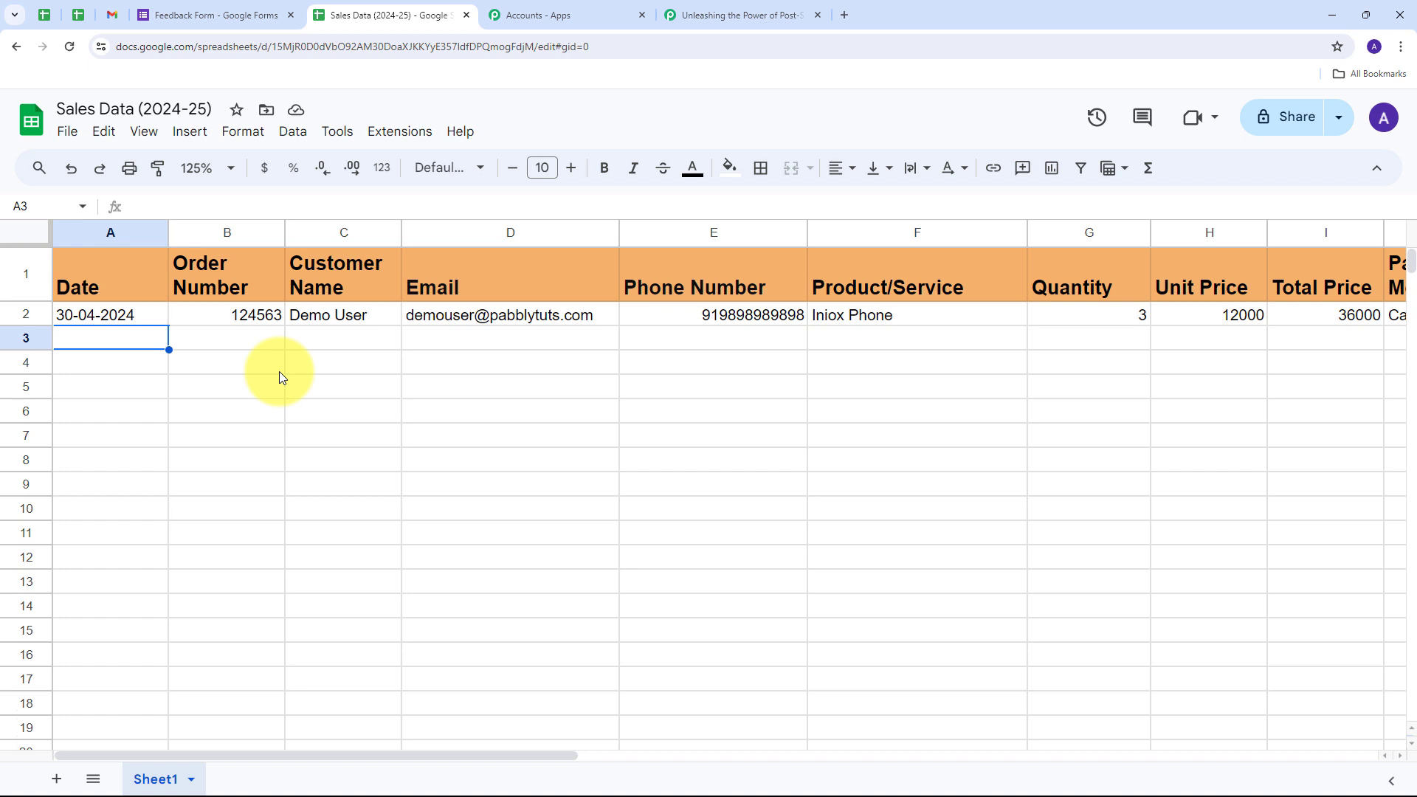
Open the Google Workspace Marketplace to get add-ons for the Sales Data spreadsheet.
left_click(397, 138)
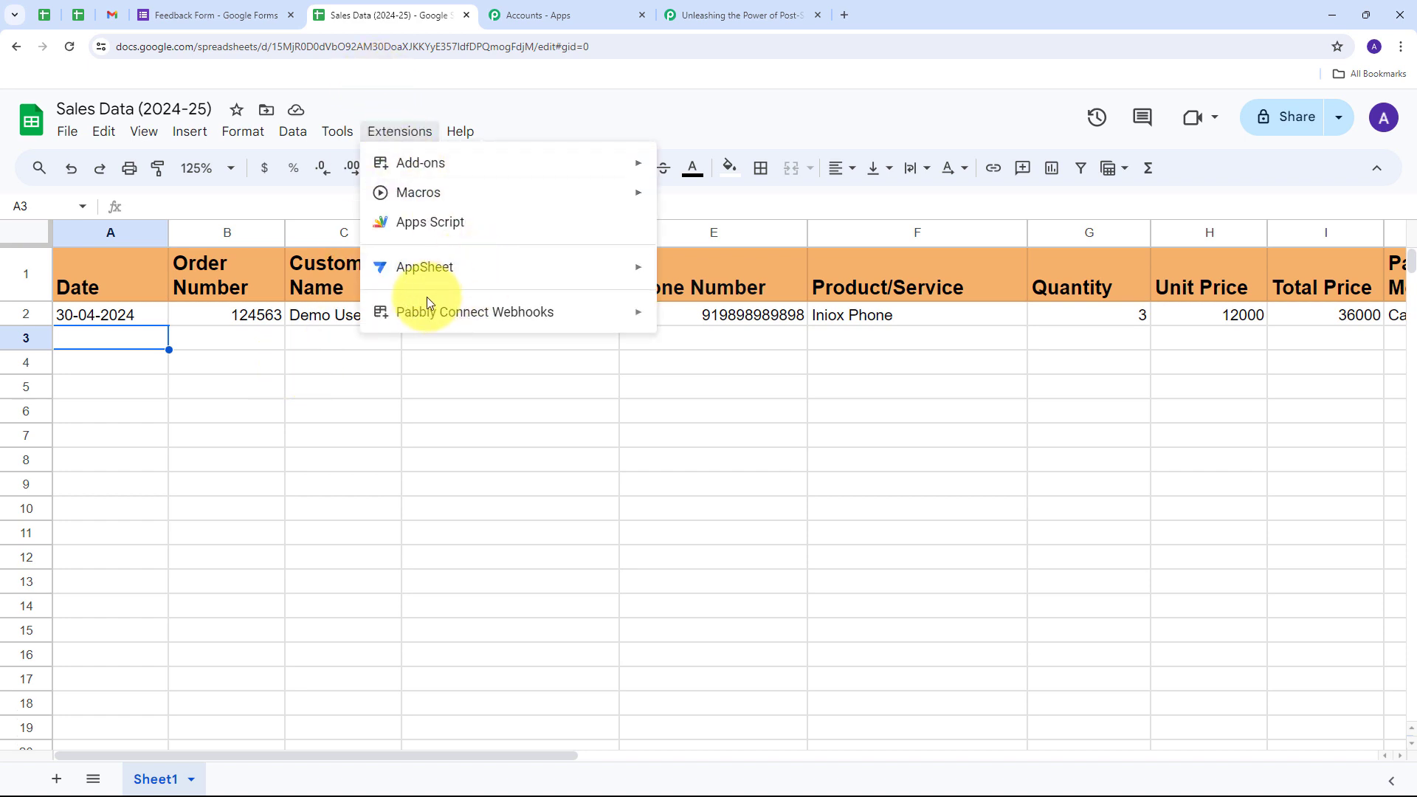
mouse_move(410, 312)
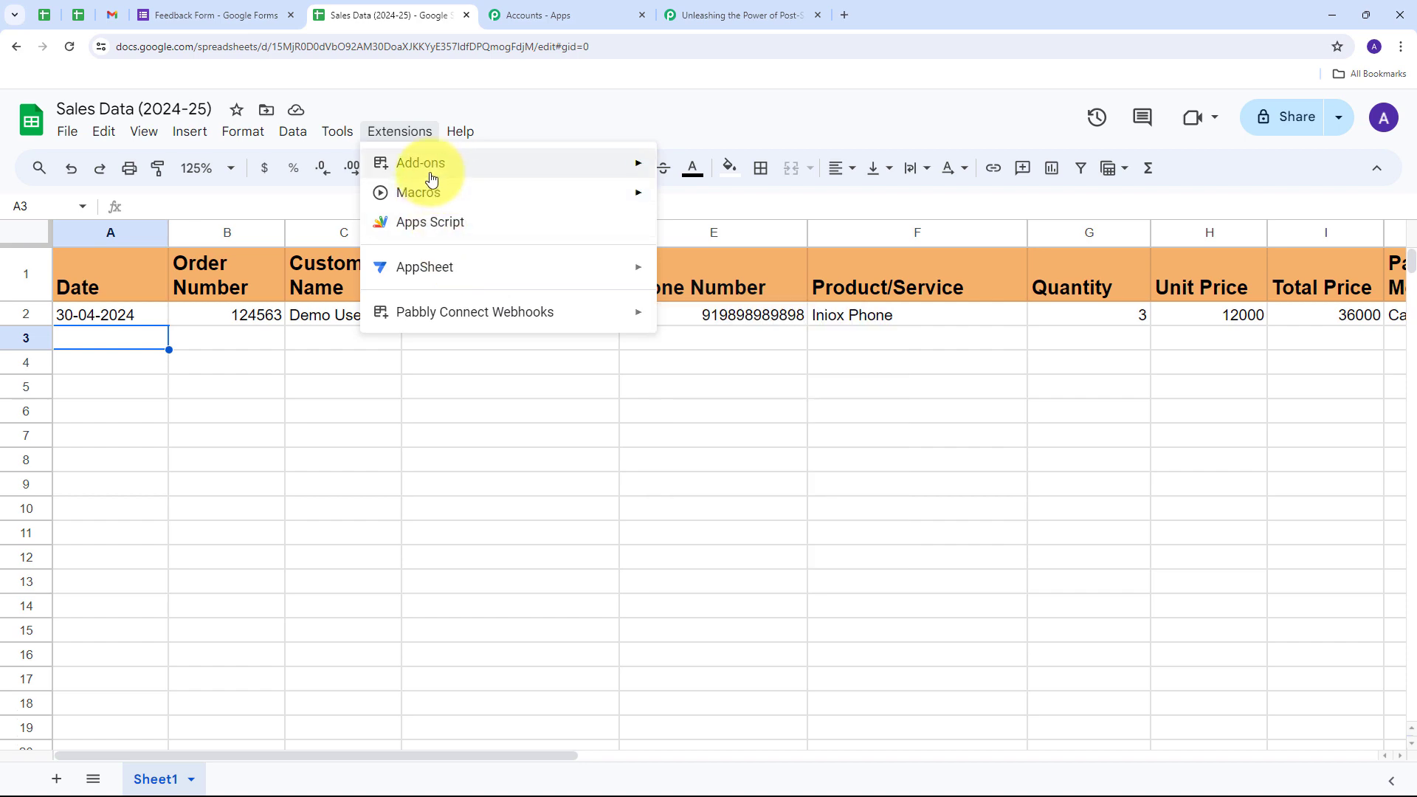
mouse_move(427, 174)
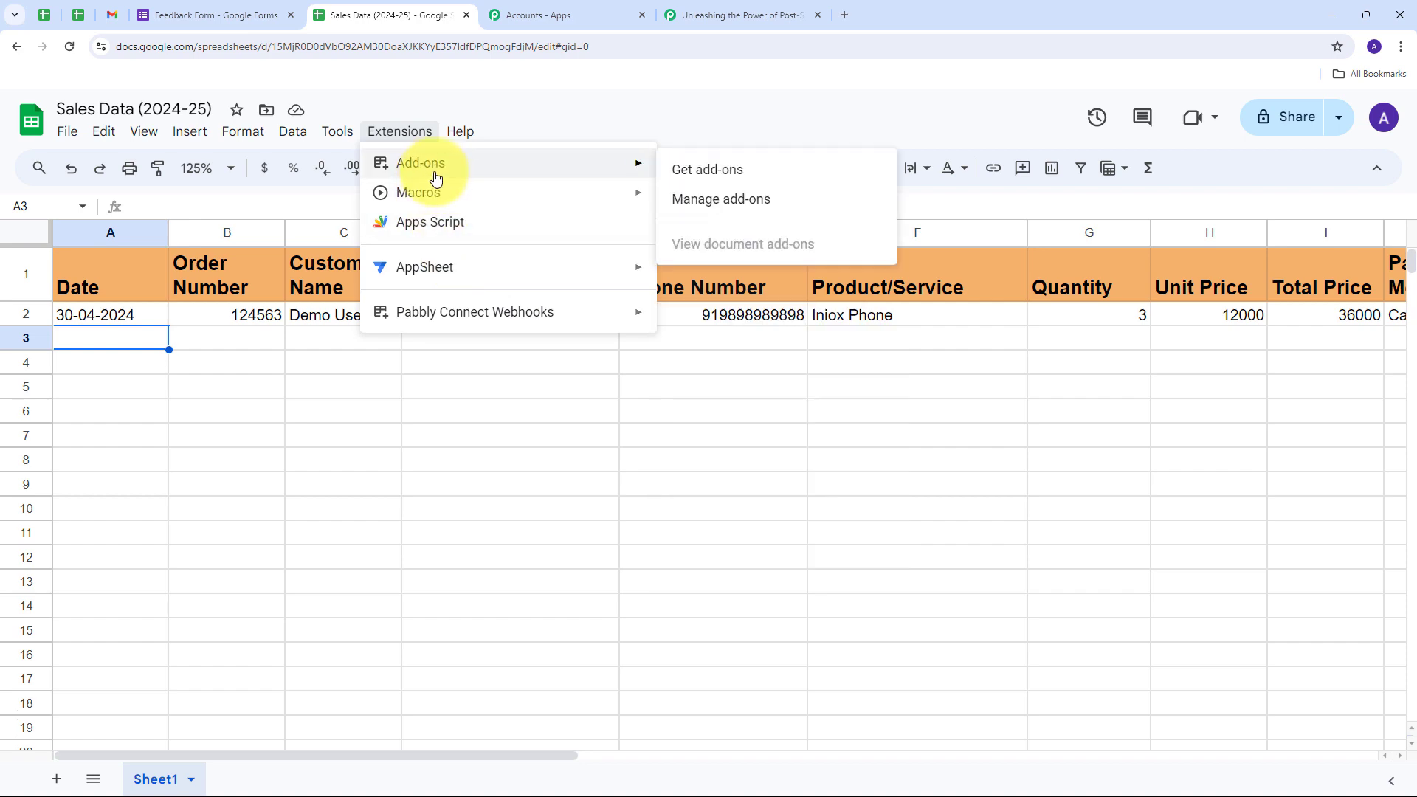
left_click(722, 174)
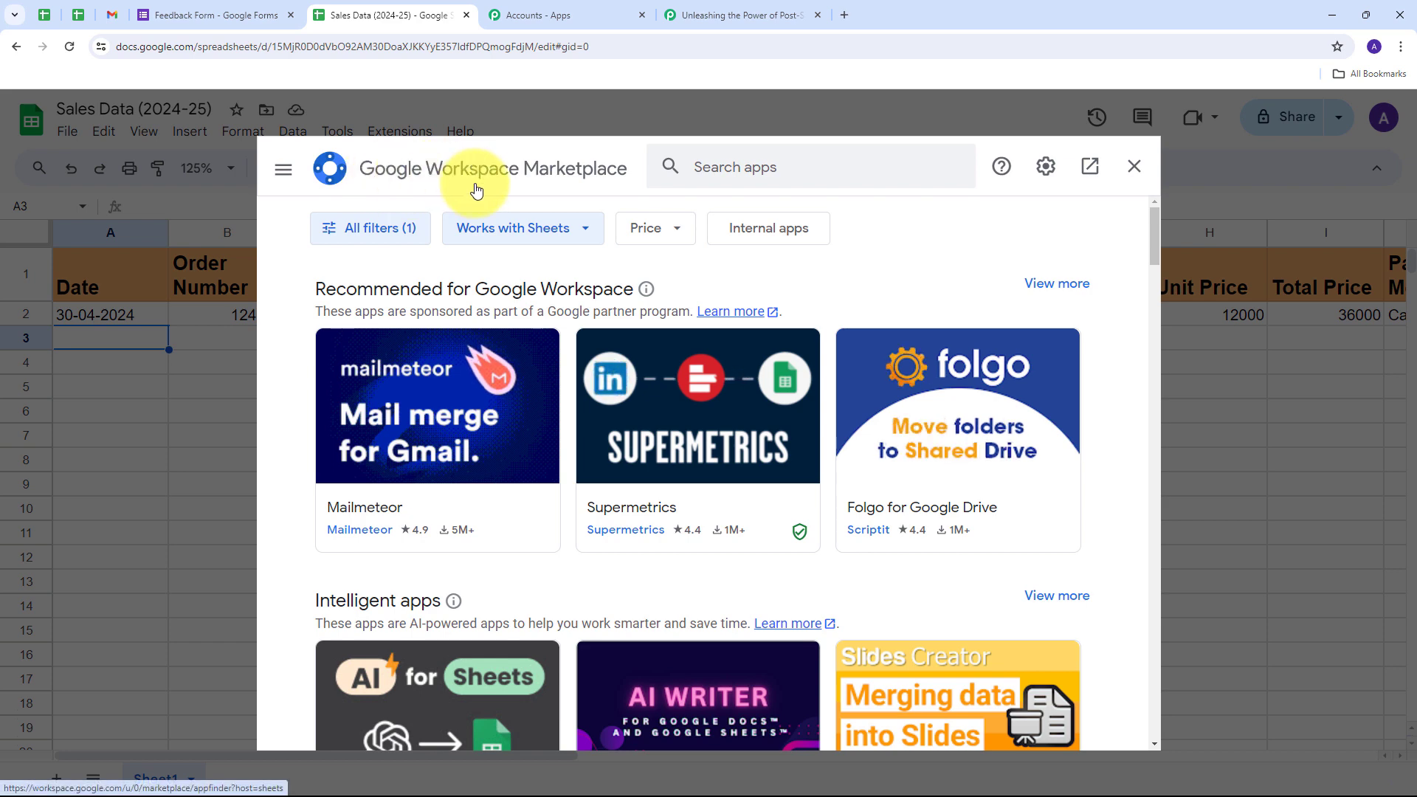
Search the marketplace for the Pabbly Connect Webhooks add-on, check its installation status, and close the marketplace.
left_click(749, 169)
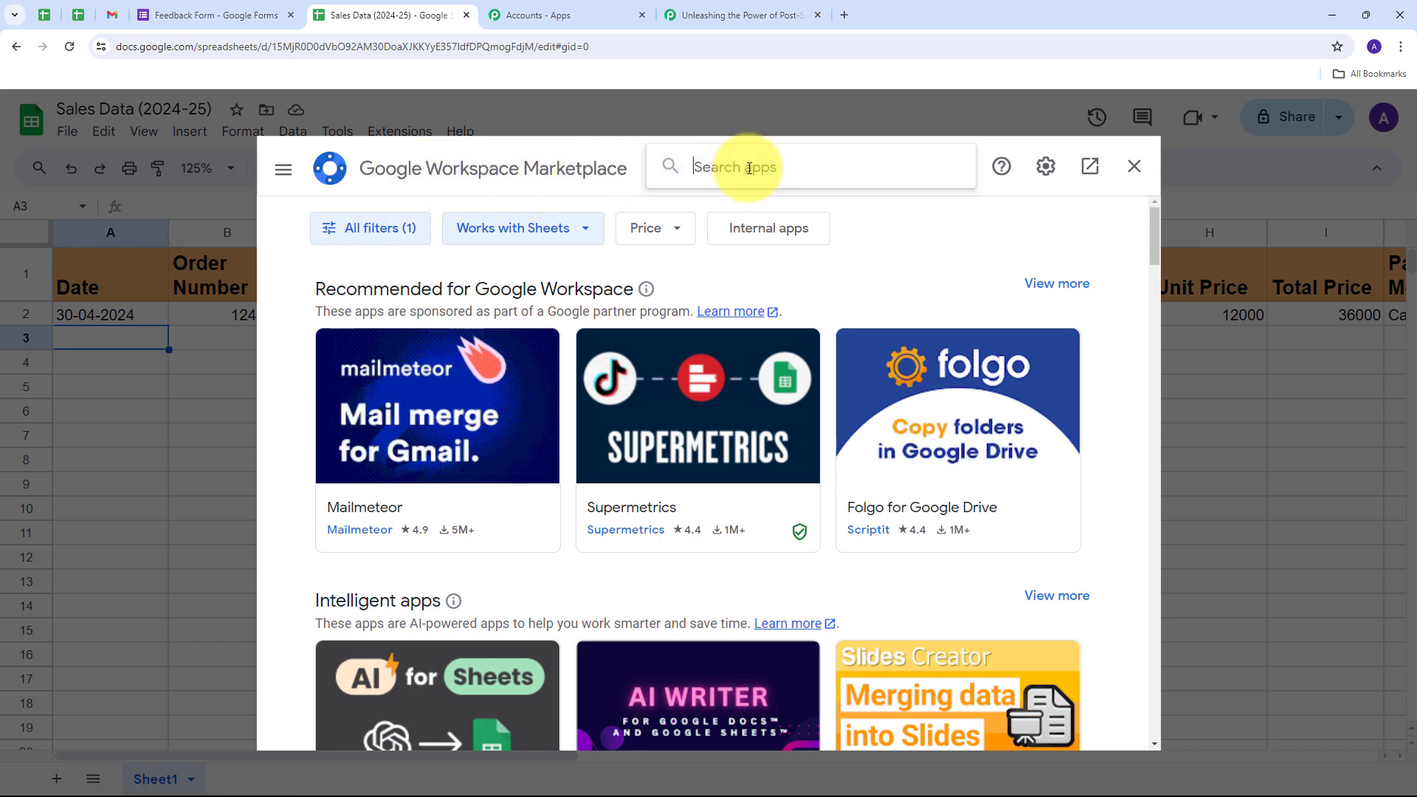
type("Pabbl")
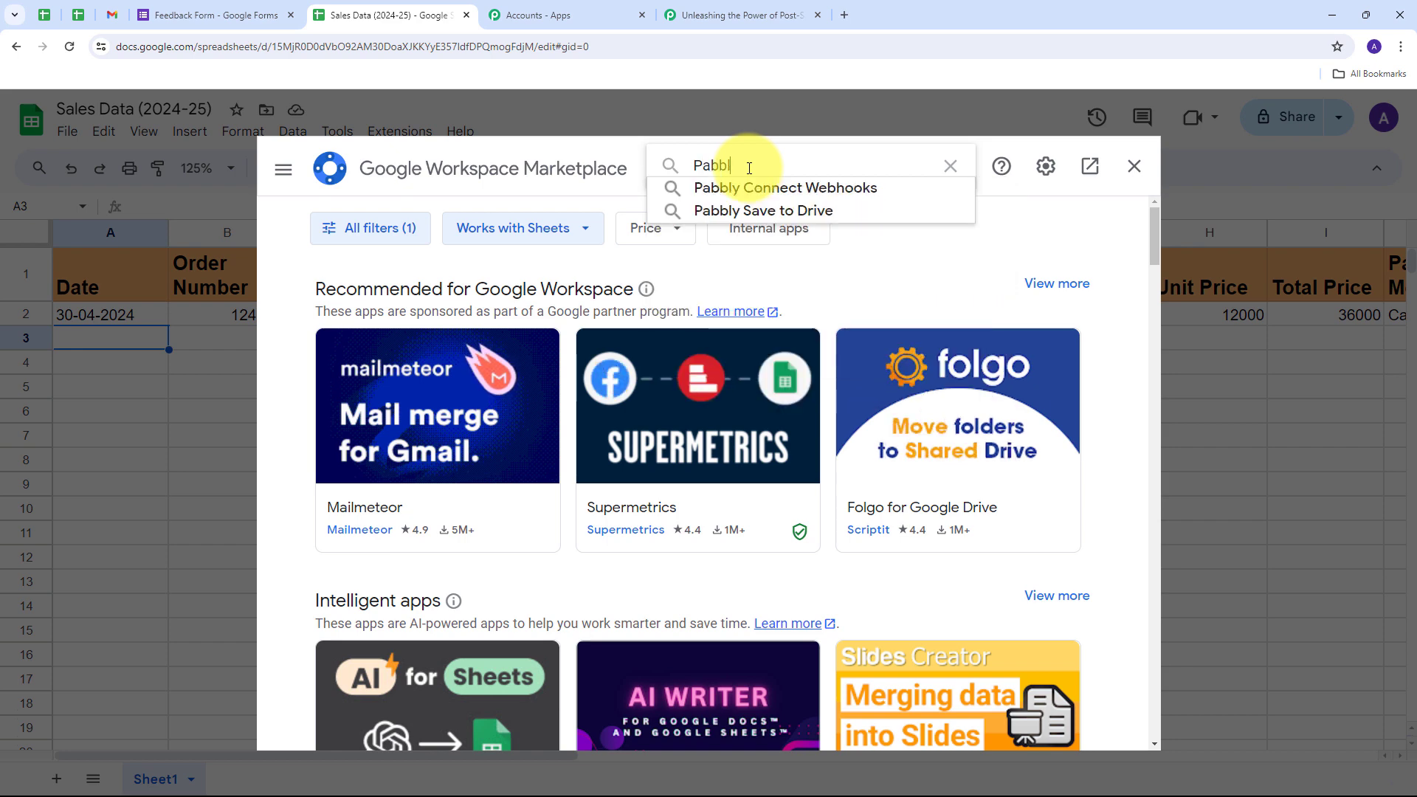
left_click(684, 190)
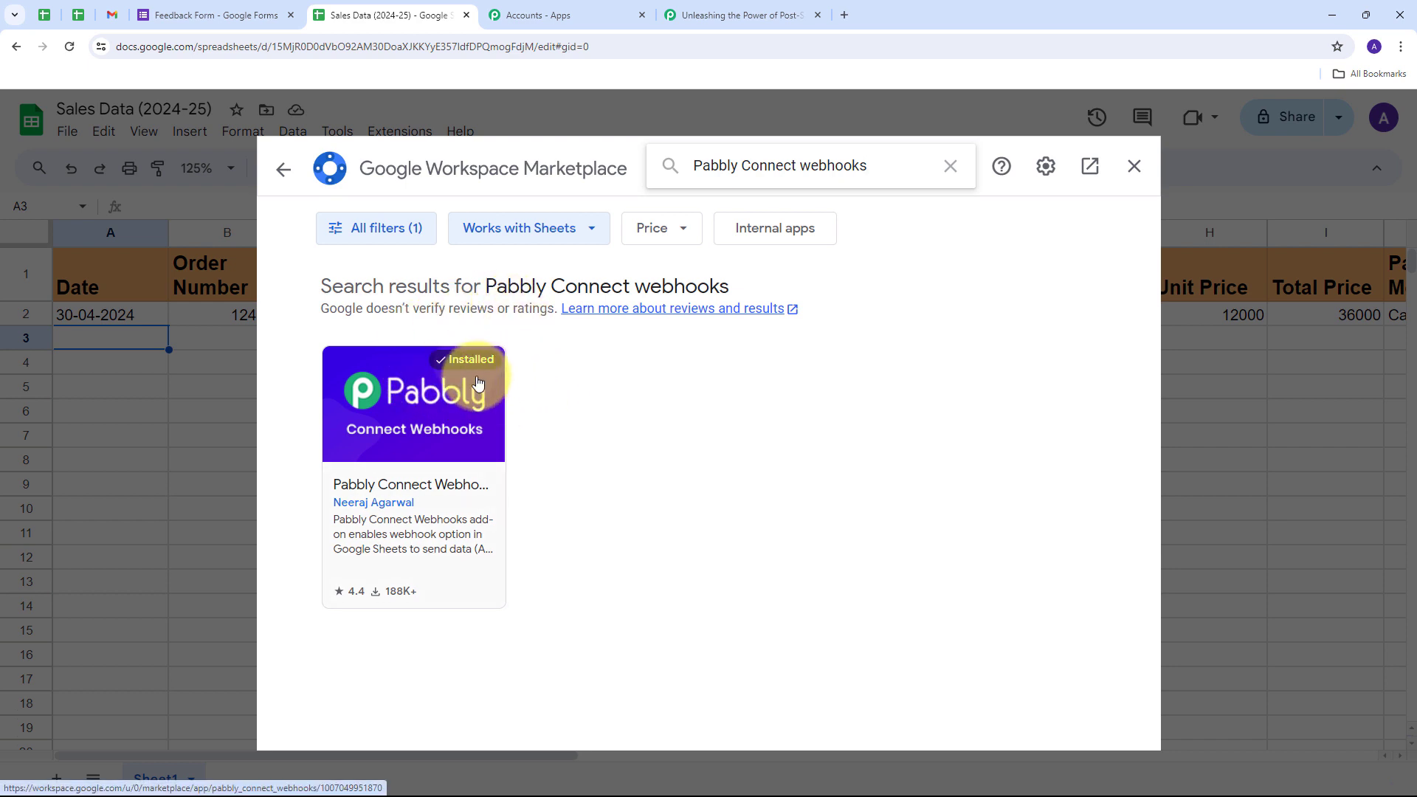
left_click(1134, 166)
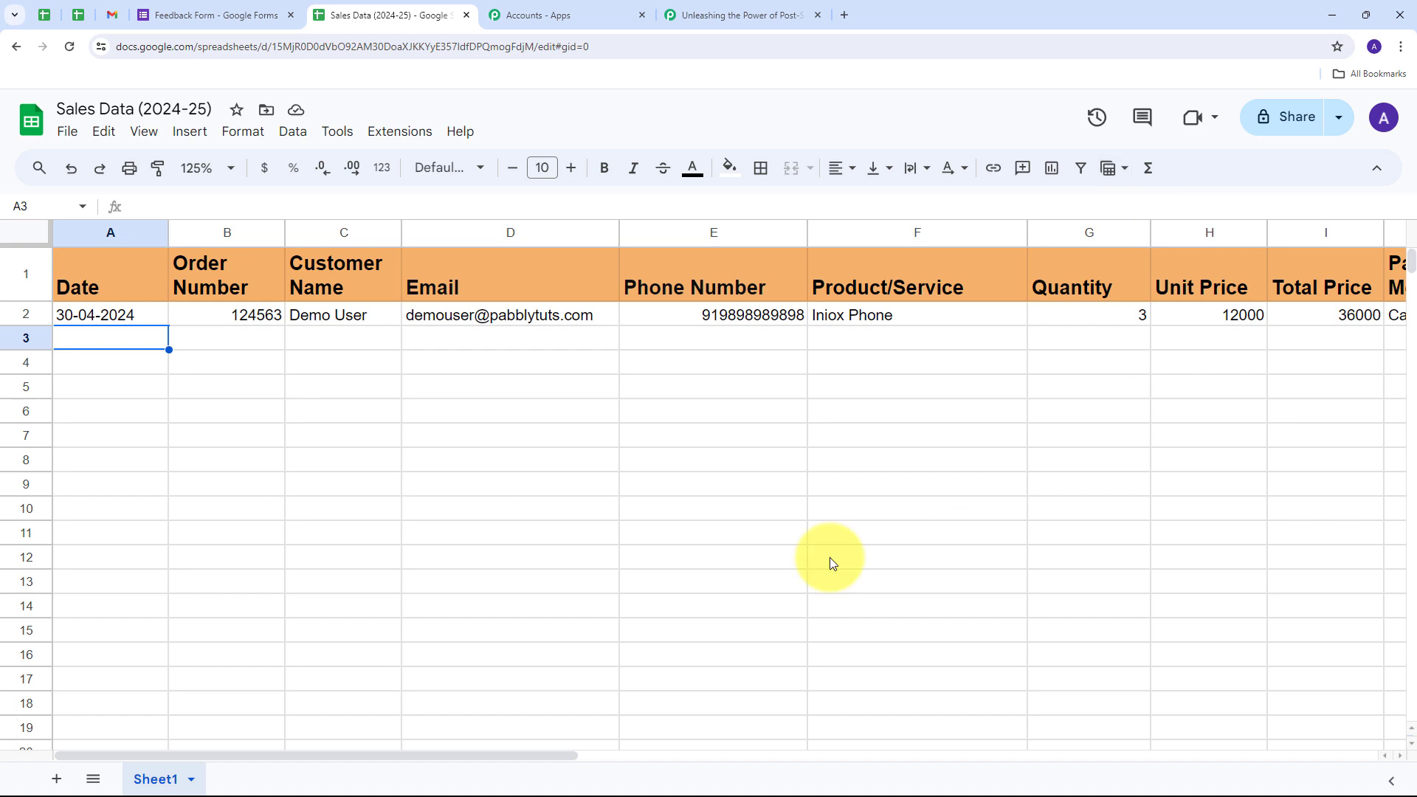
Fill in the Pabbly Connect Webhooks initial setup for Sheet1 with the copied webhook URL and trigger column K.
left_click(399, 137)
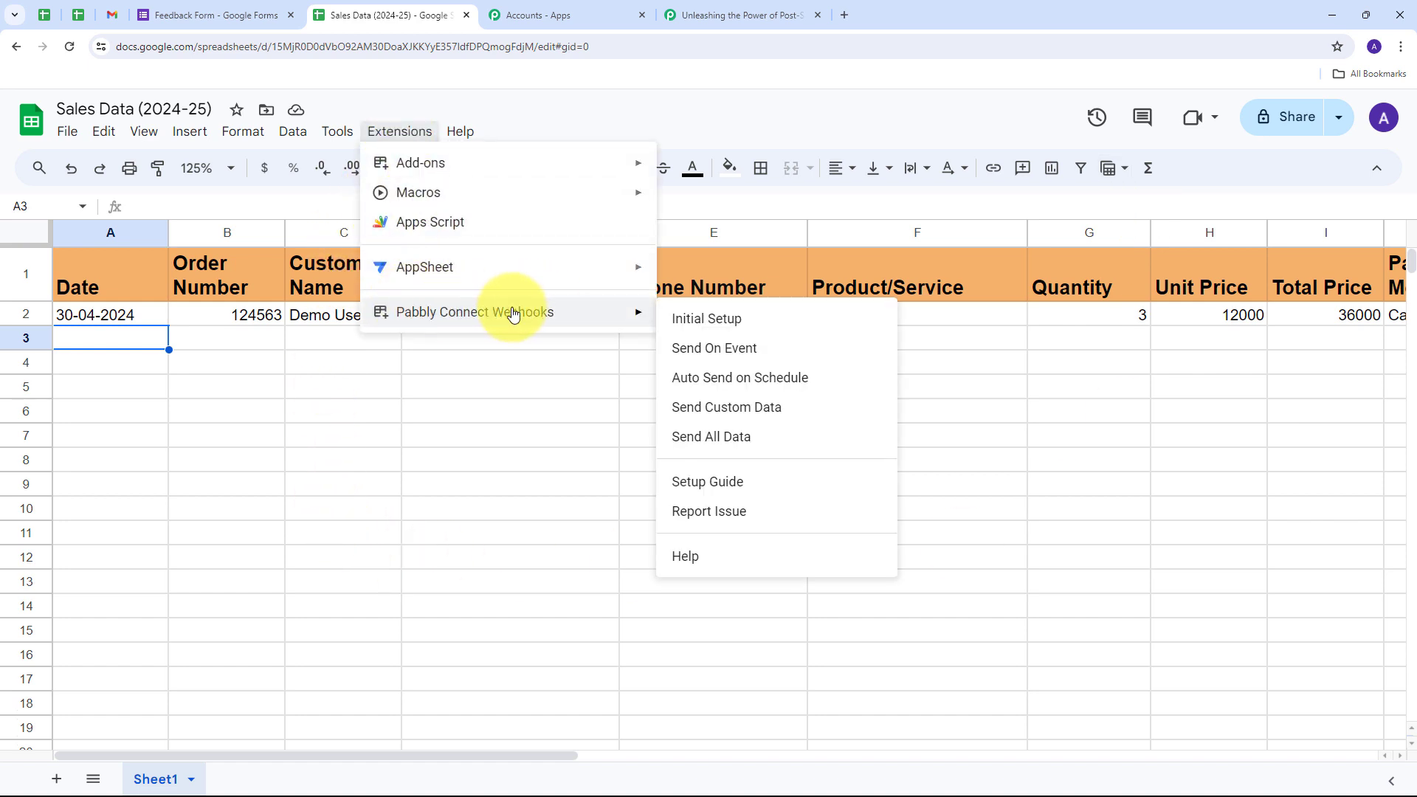
left_click(702, 322)
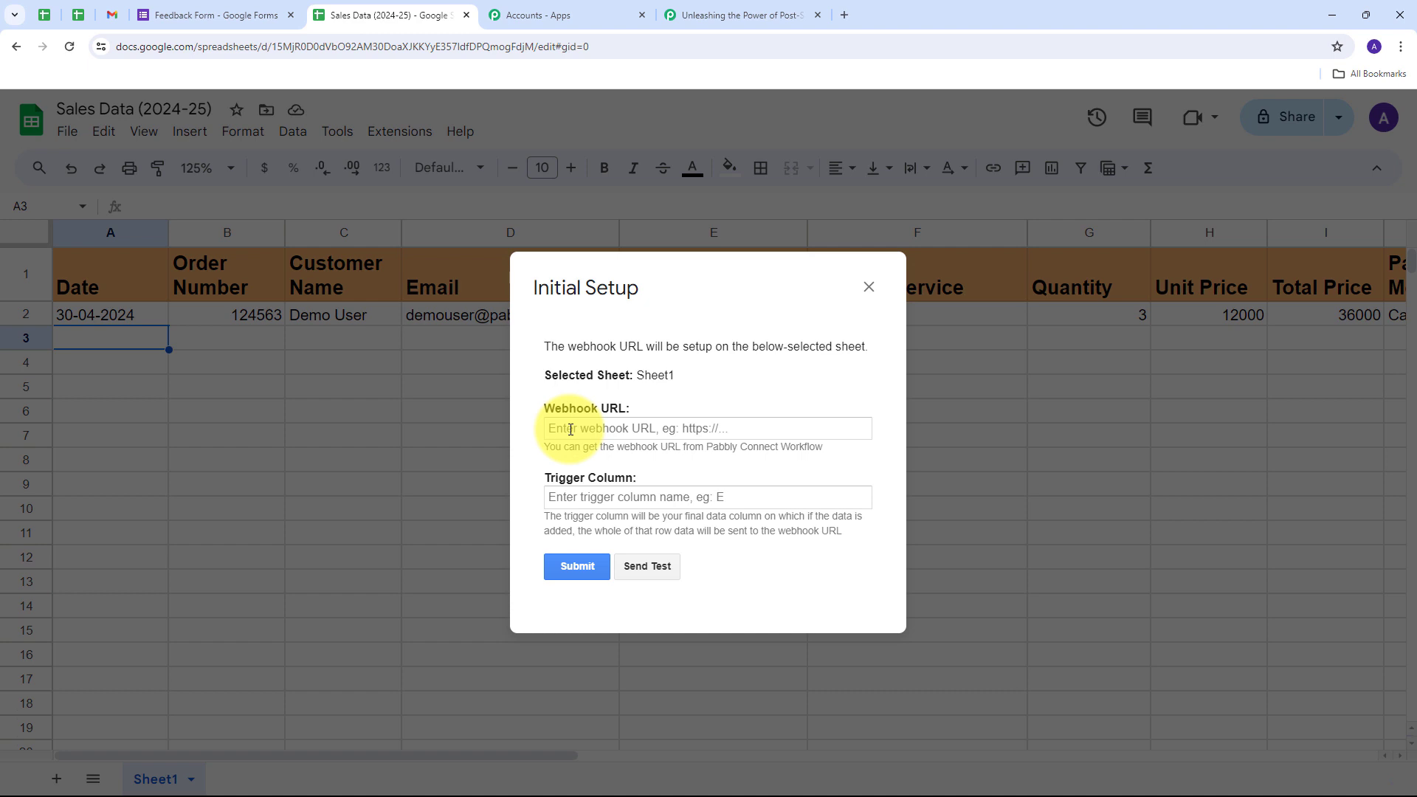
left_click(571, 429)
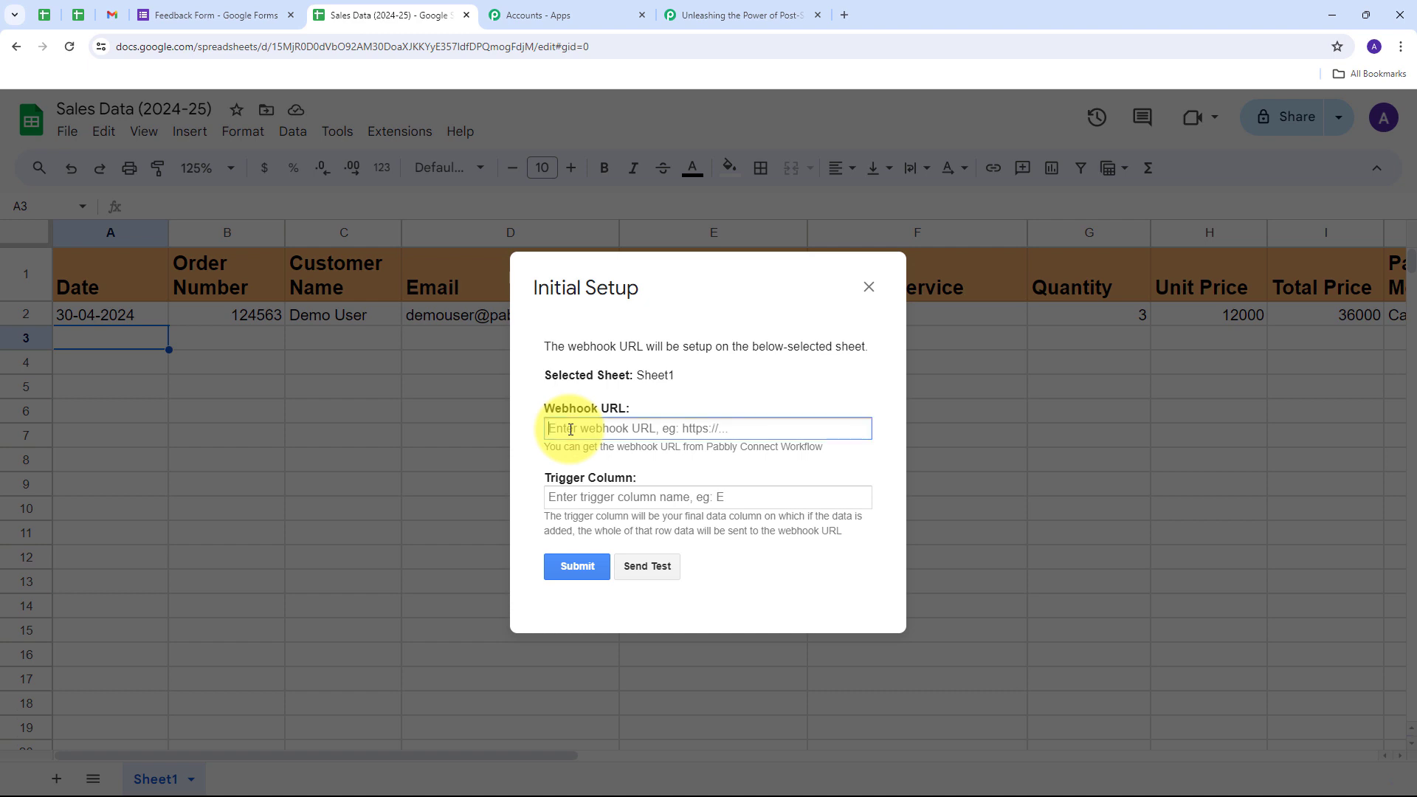
key("ctrl+v")
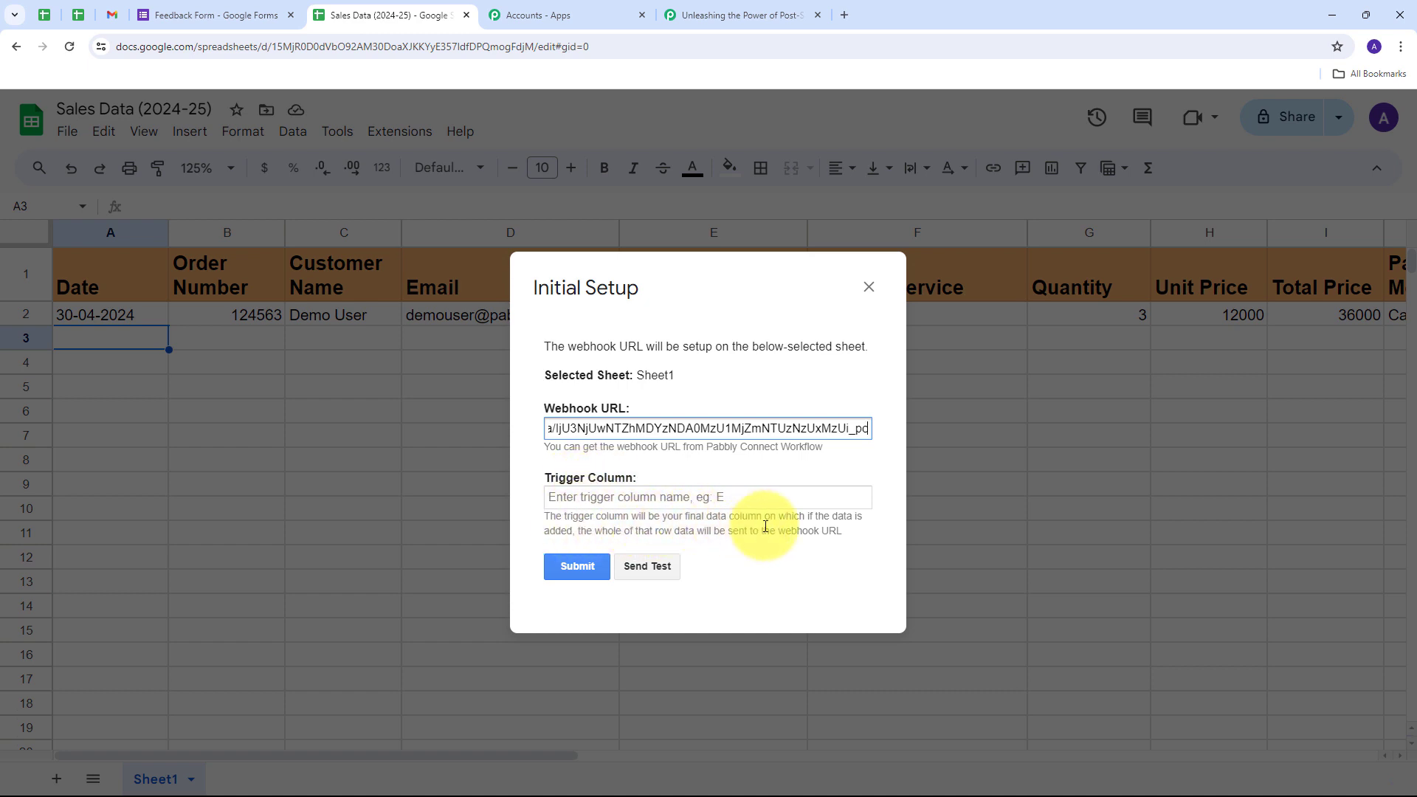
left_click(628, 498)
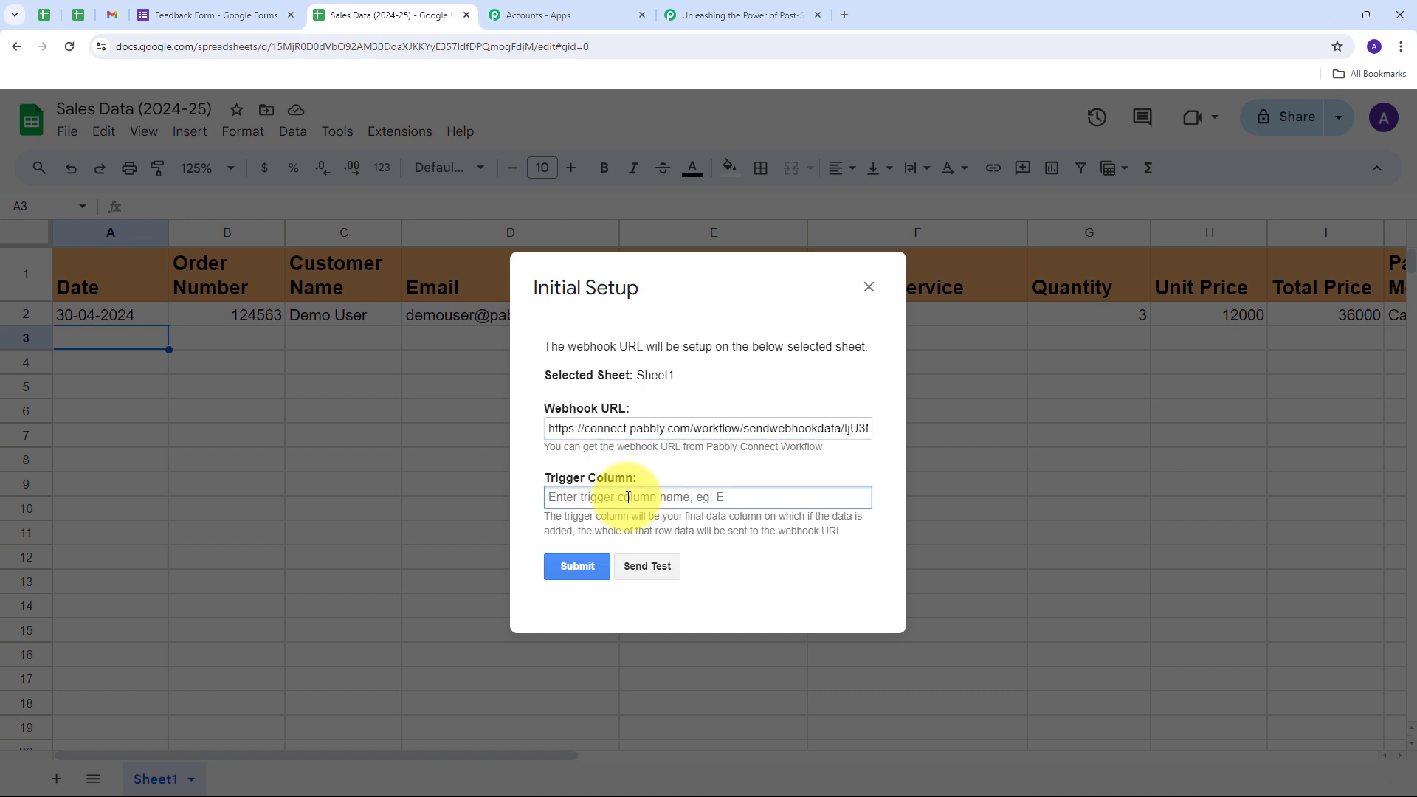
type("K")
Send test data to the webhook, then submit the initial setup and close it.
left_click(658, 569)
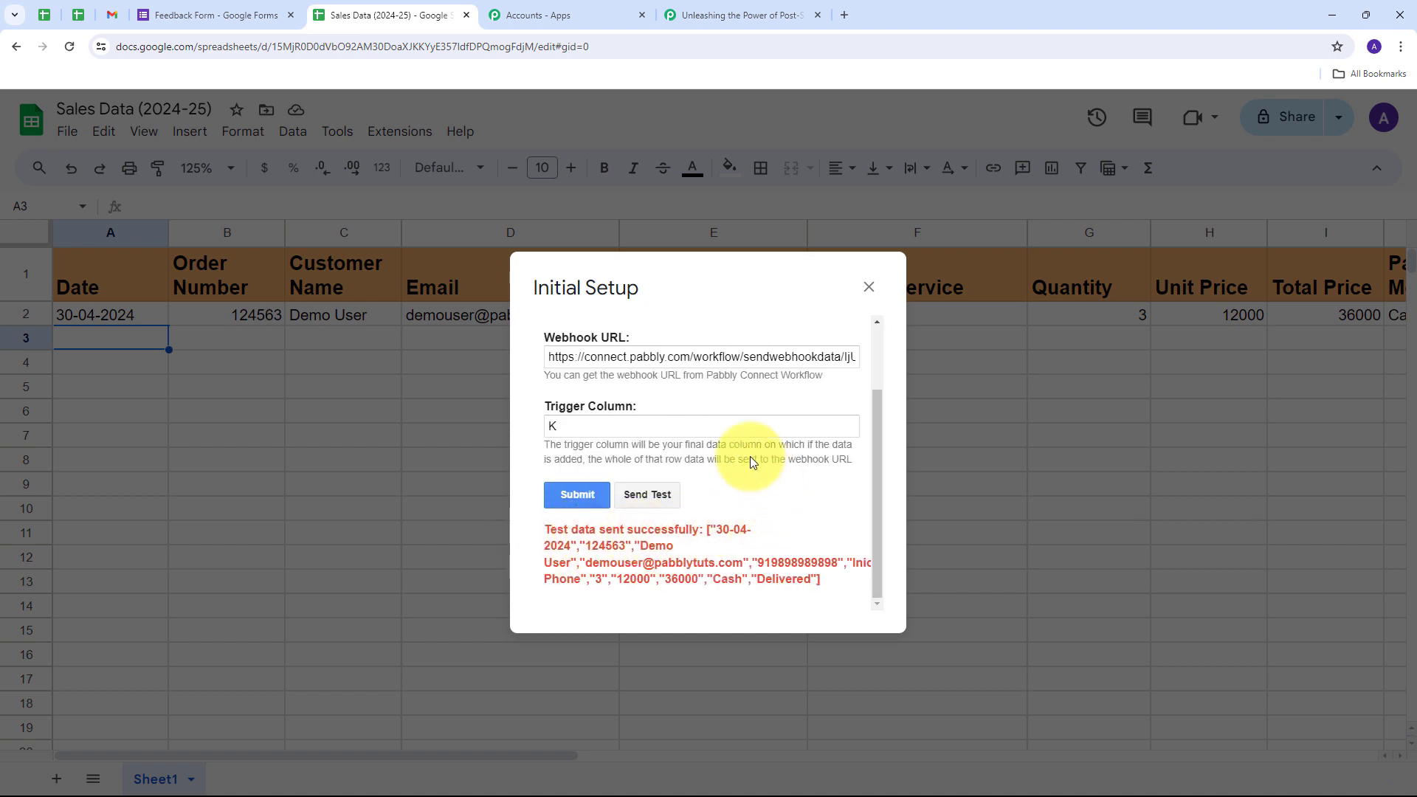
left_click(590, 498)
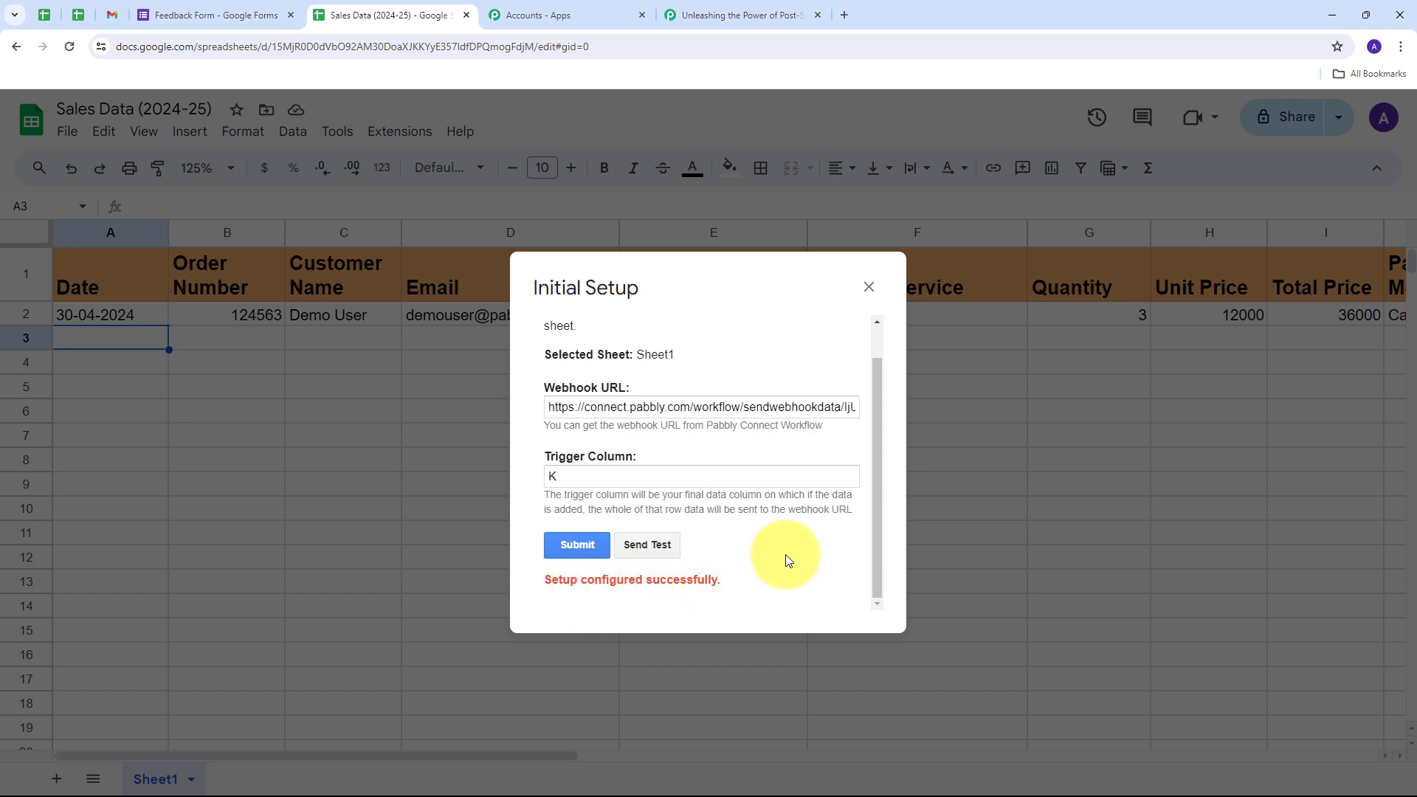
left_click(867, 289)
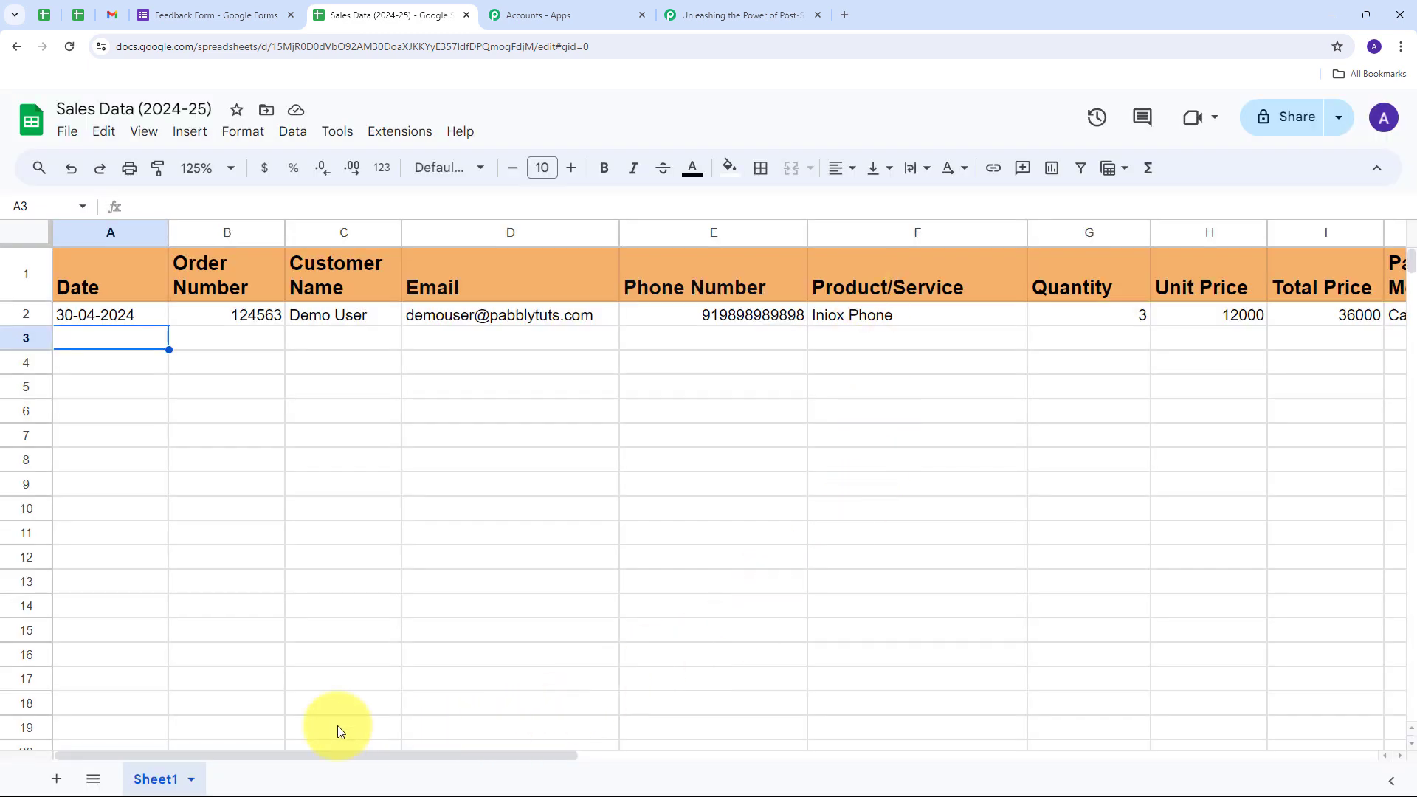
left_click(26, 314)
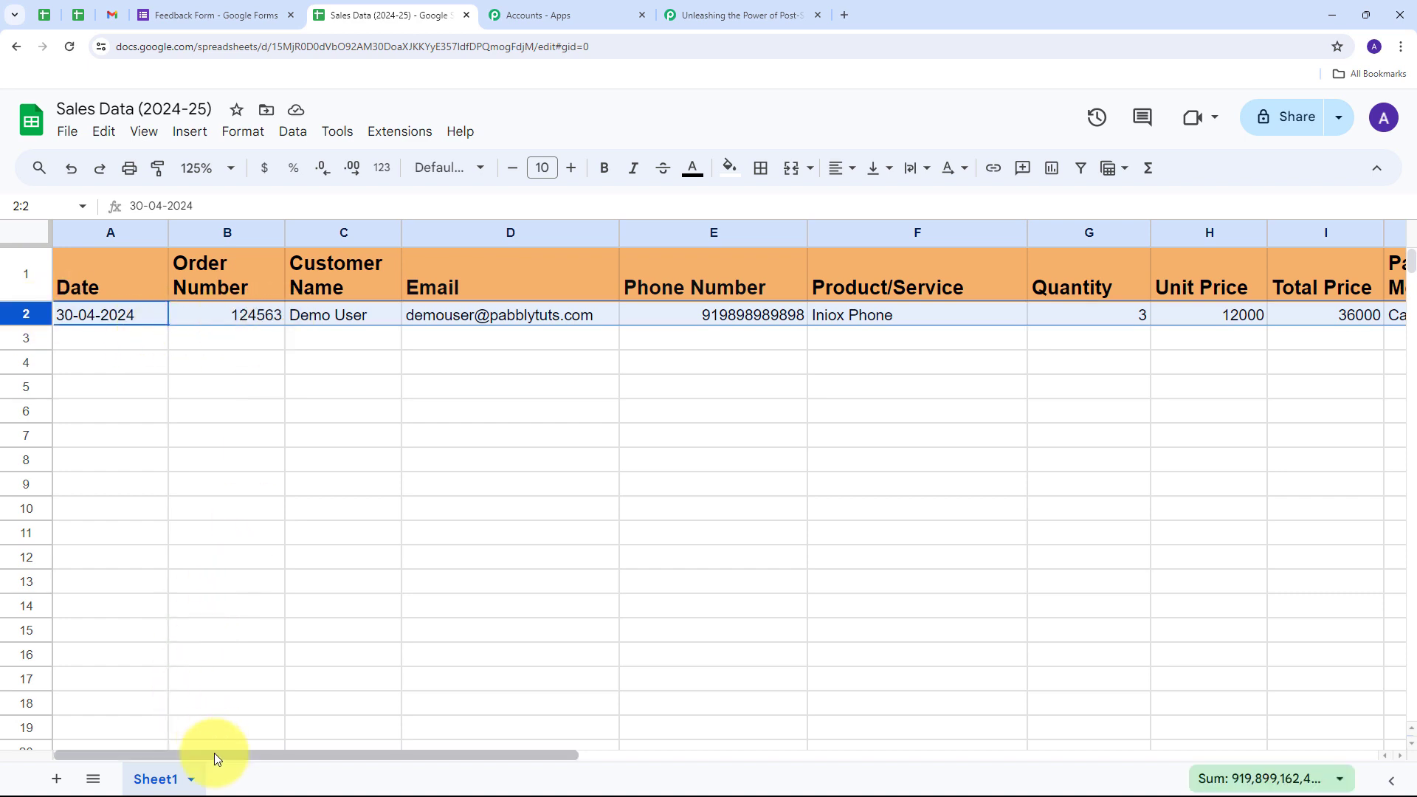
left_click_drag(214, 755, 79, 781)
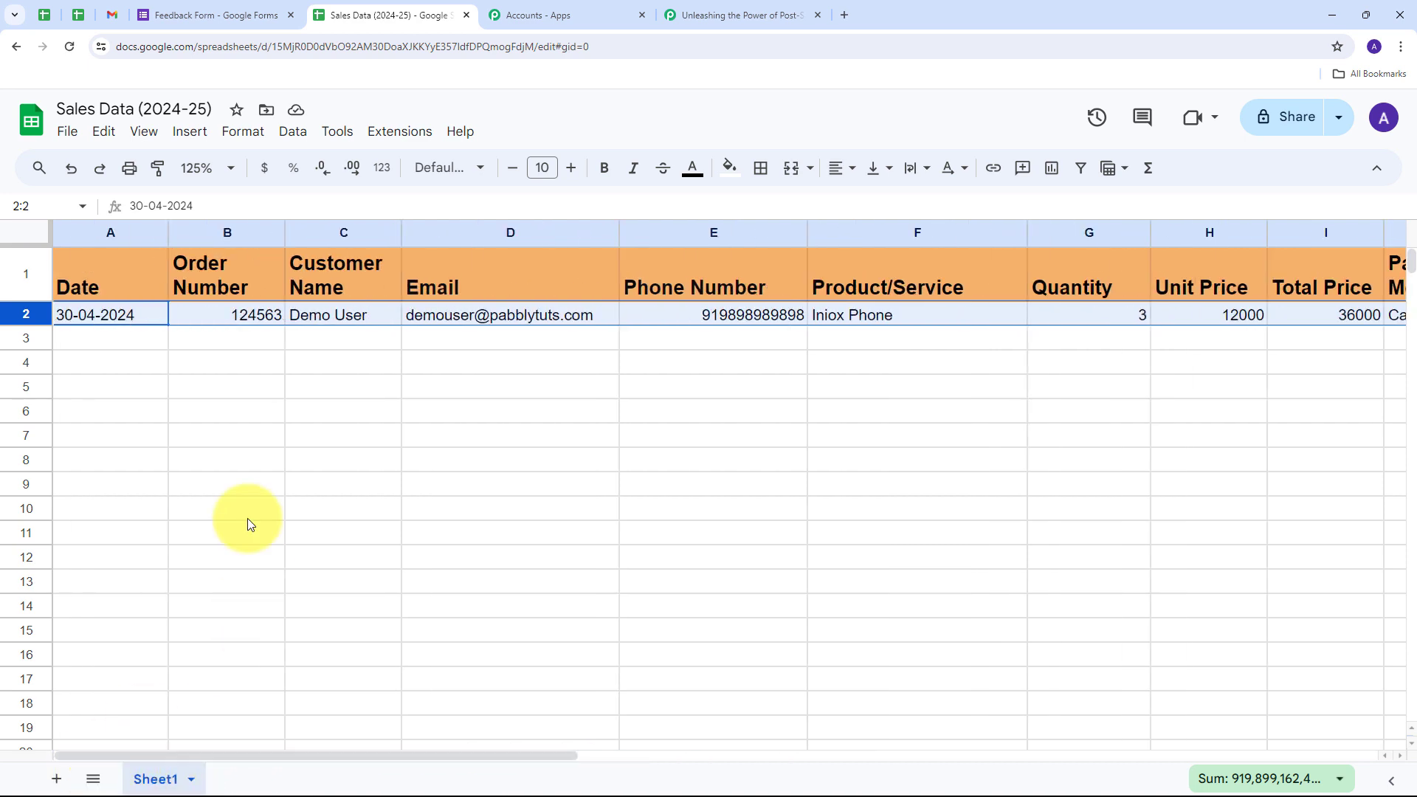
left_click(129, 346)
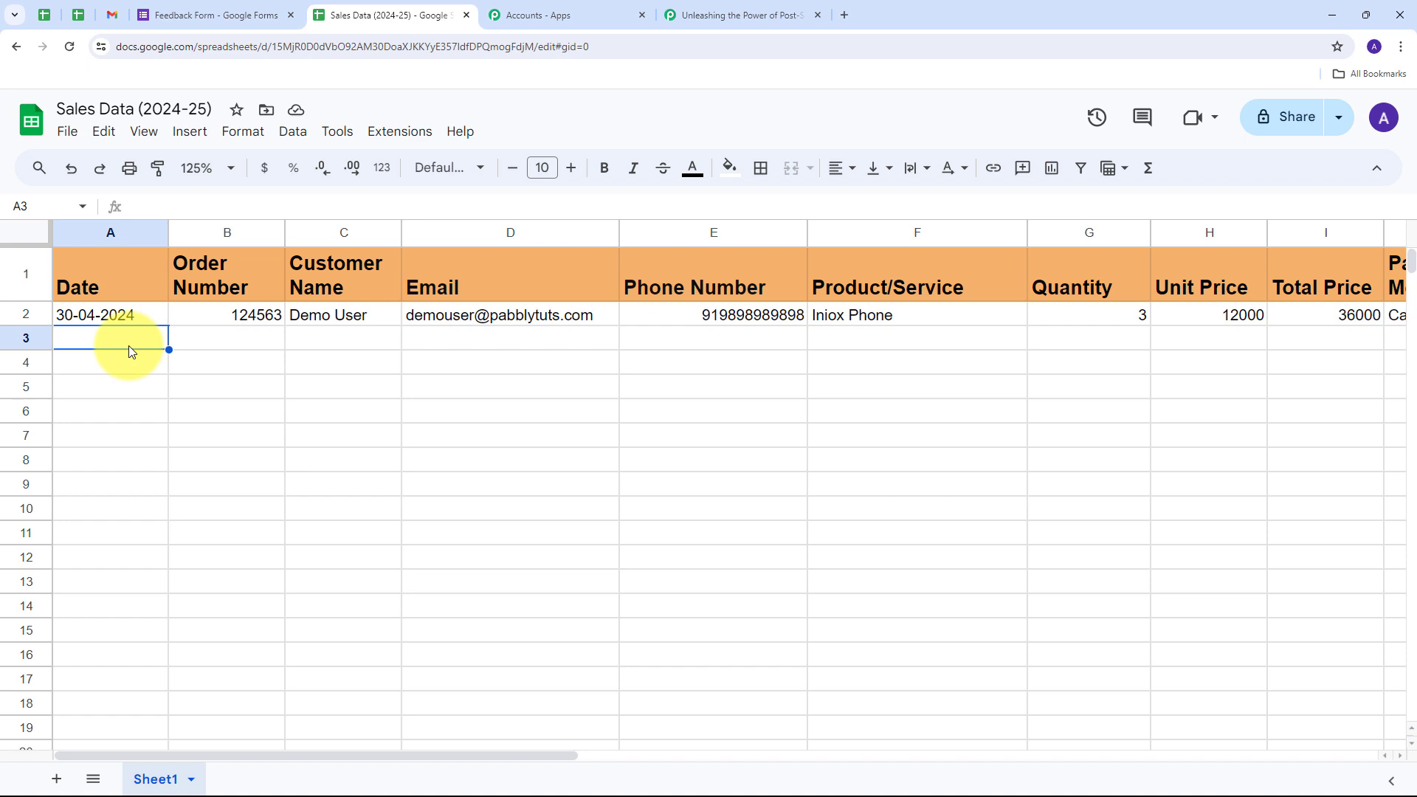
Enable the Send On Event option of Pabbly Connect Webhooks for the sales spreadsheet.
left_click(386, 137)
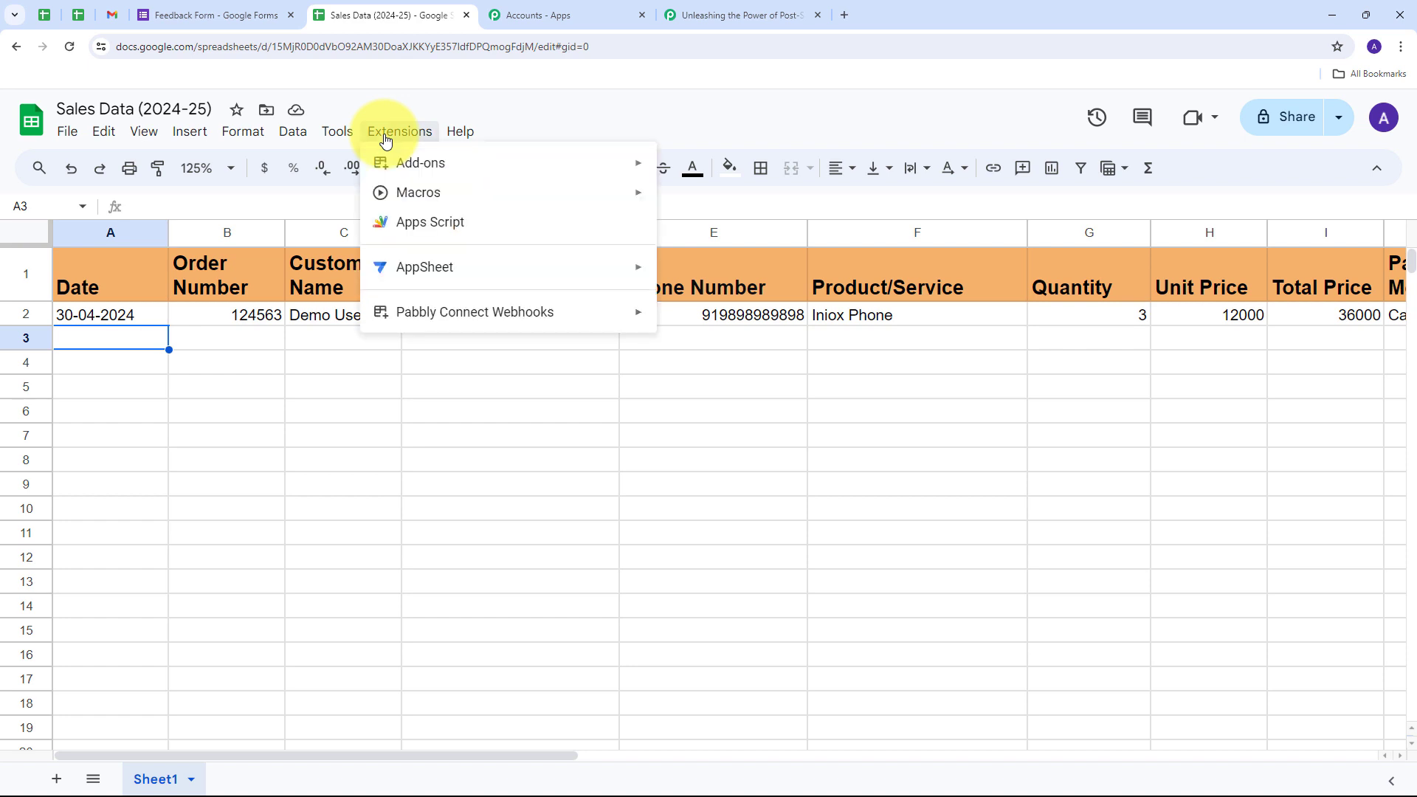
mouse_move(404, 310)
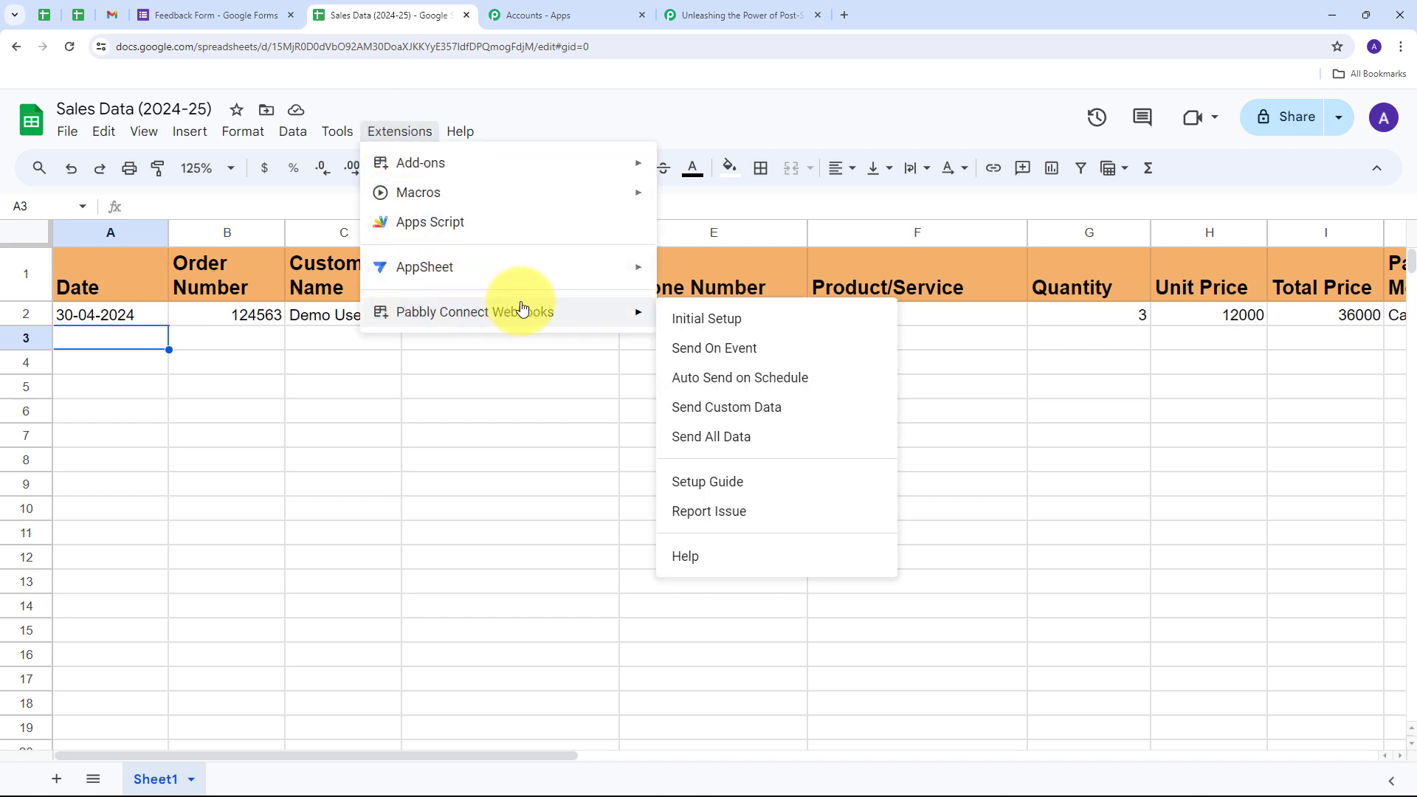
left_click(720, 357)
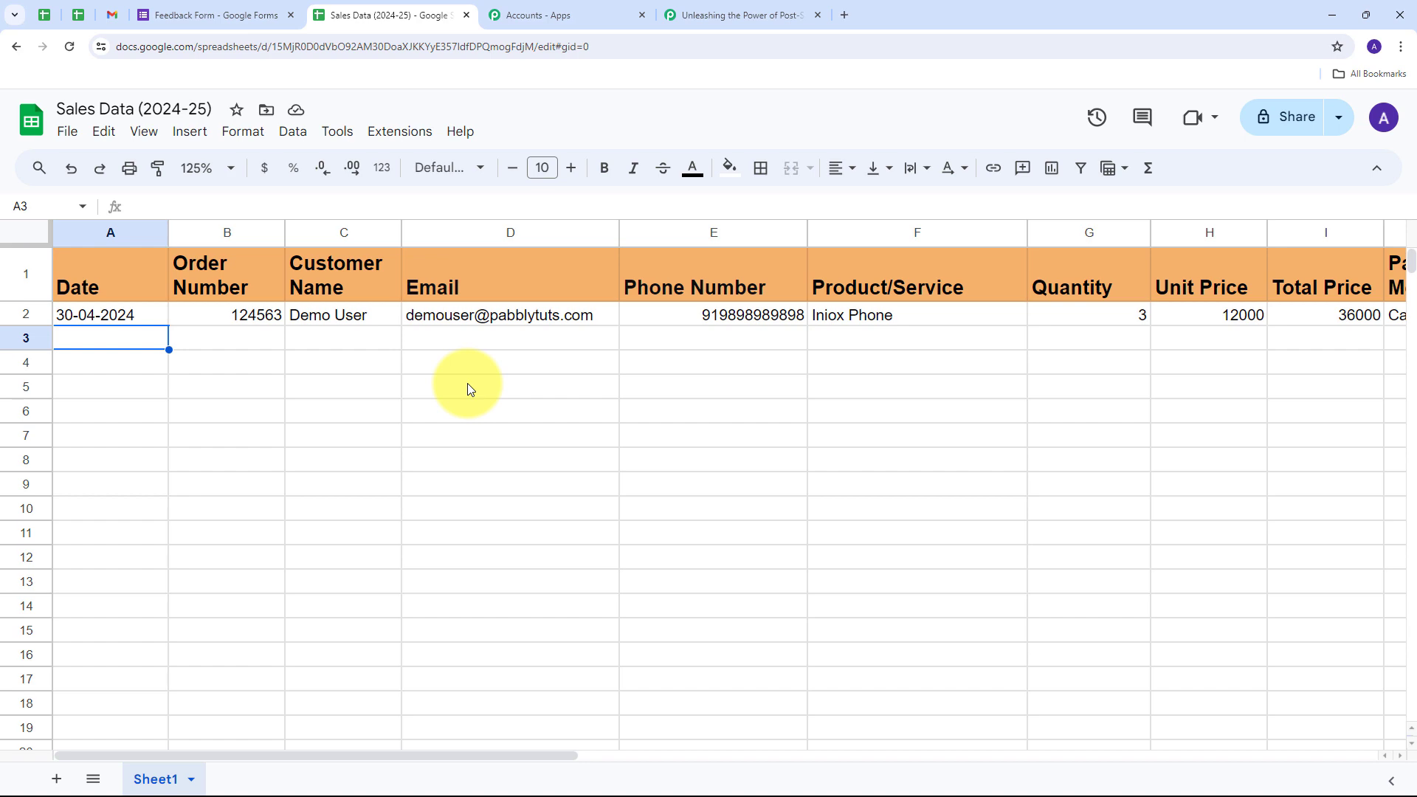
Switch to the Pabbly Connect workflow and examine the trigger column and spreadsheet name in the received webhook response.
left_click(731, 14)
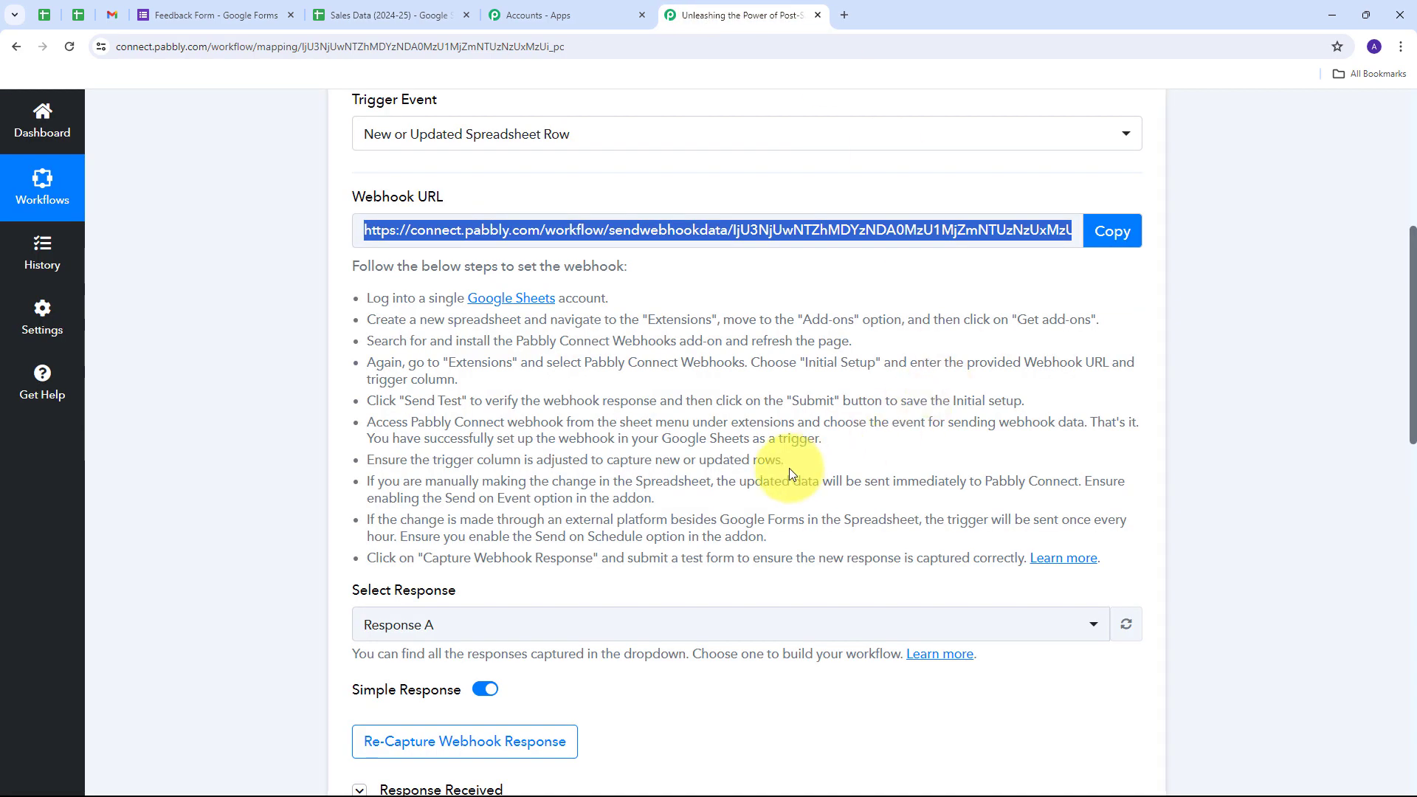
scroll(789, 468, "down", 5)
scroll(759, 264, "down", 3)
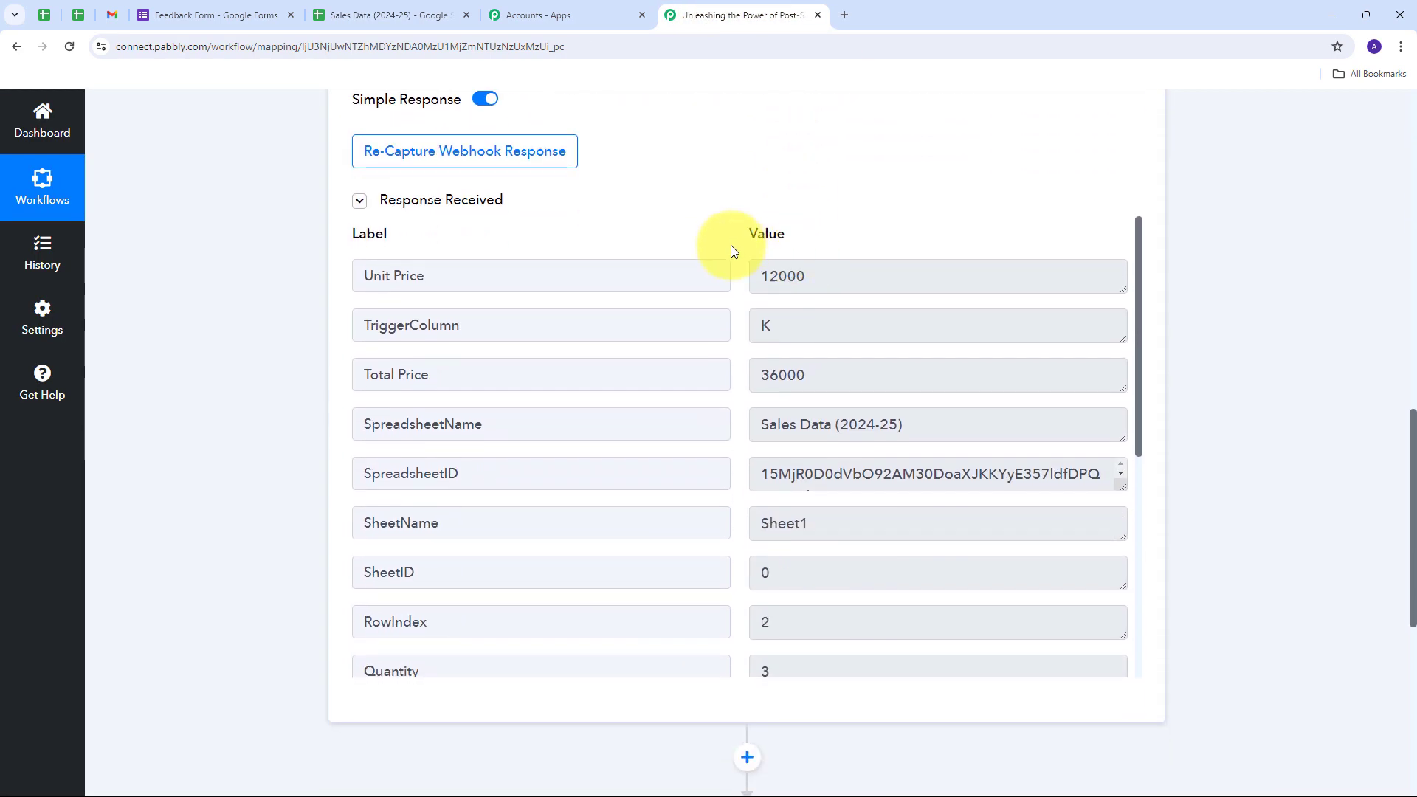
scroll(472, 247, "down", 1)
scroll(383, 295, "up", 1)
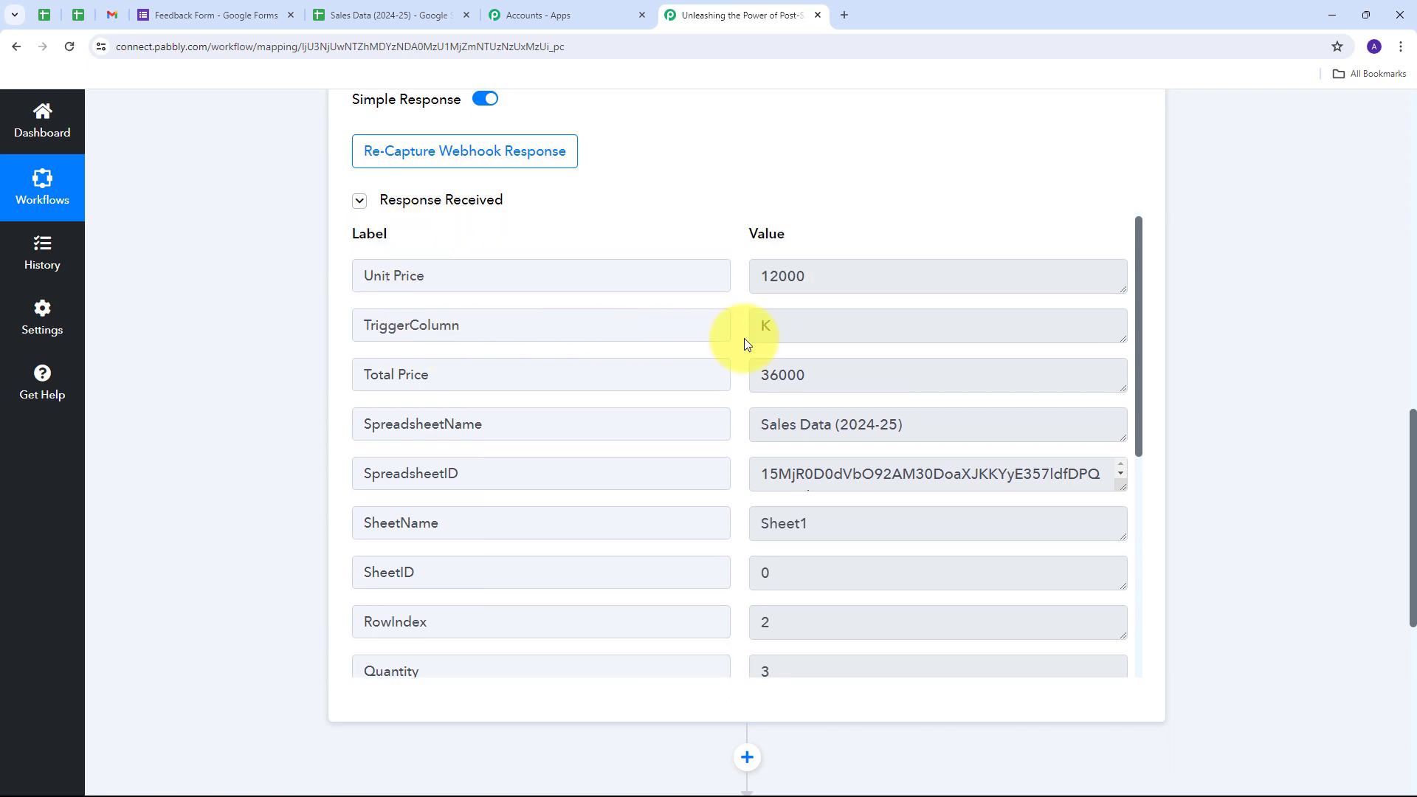
left_click(829, 327)
left_click_drag(829, 326, 654, 342)
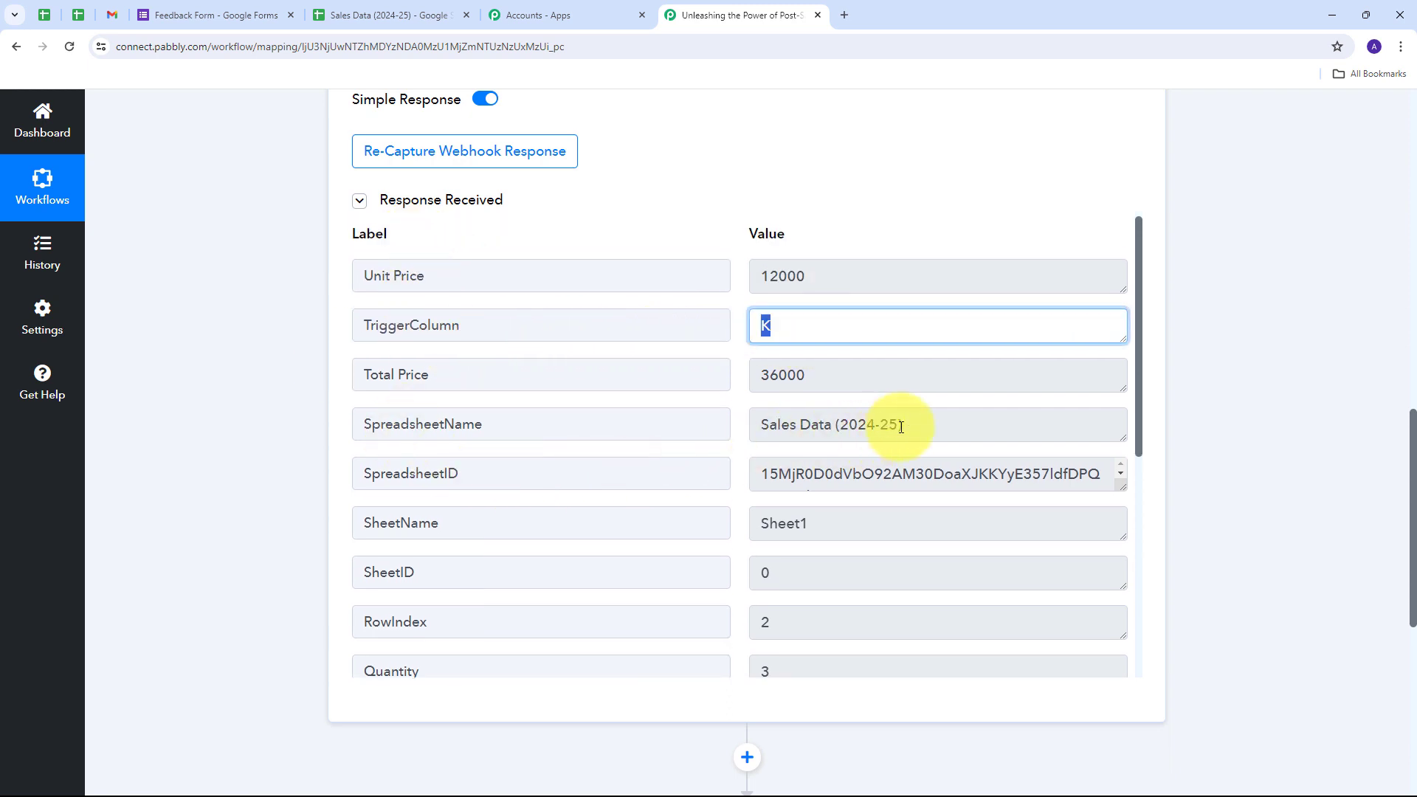
left_click_drag(979, 425, 750, 421)
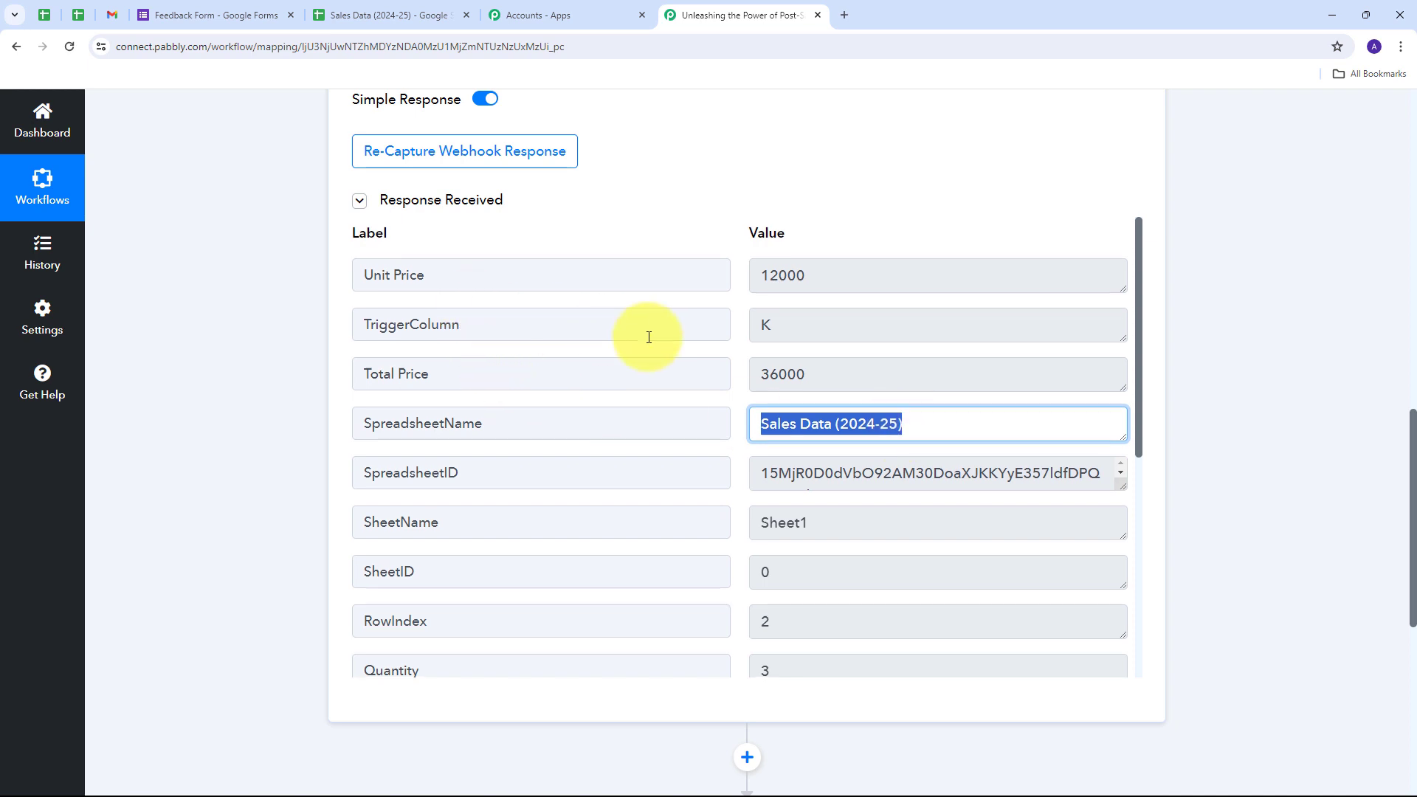
Examine the customer name, date, email, order number and order status in the received response.
scroll(649, 336, "down", 4)
scroll(648, 337, "down", 3)
scroll(649, 337, "up", 6)
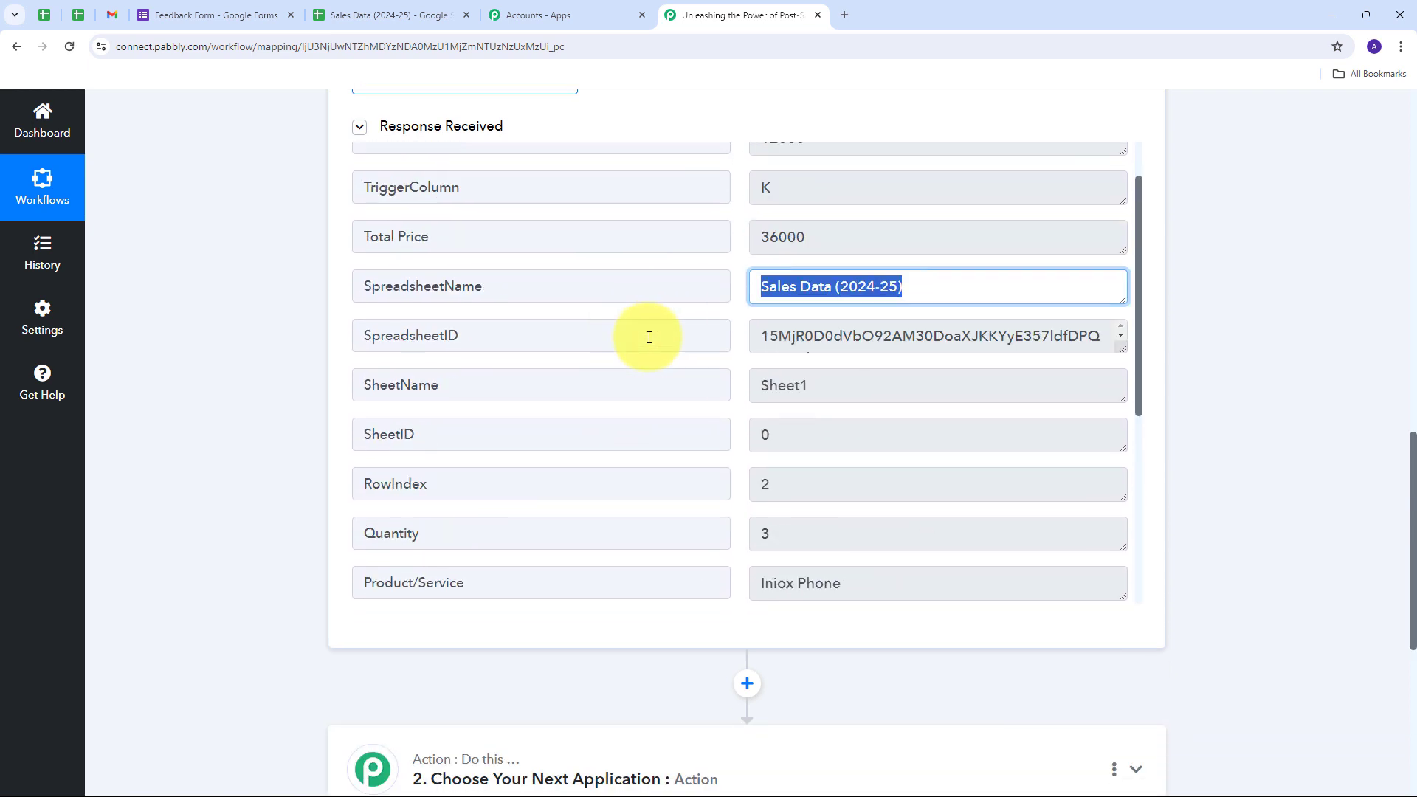
scroll(648, 337, "up", 1)
scroll(648, 338, "down", 1)
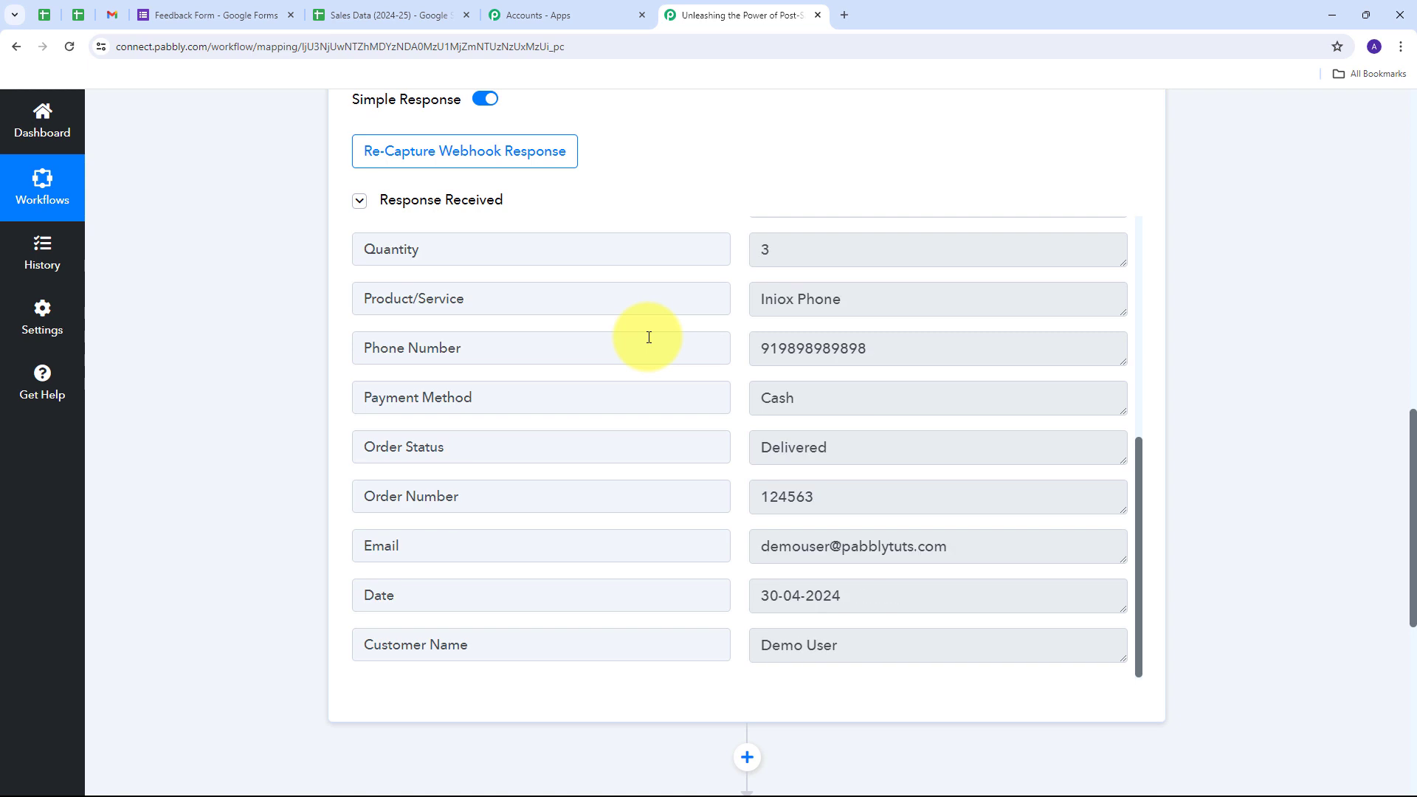
left_click(928, 641)
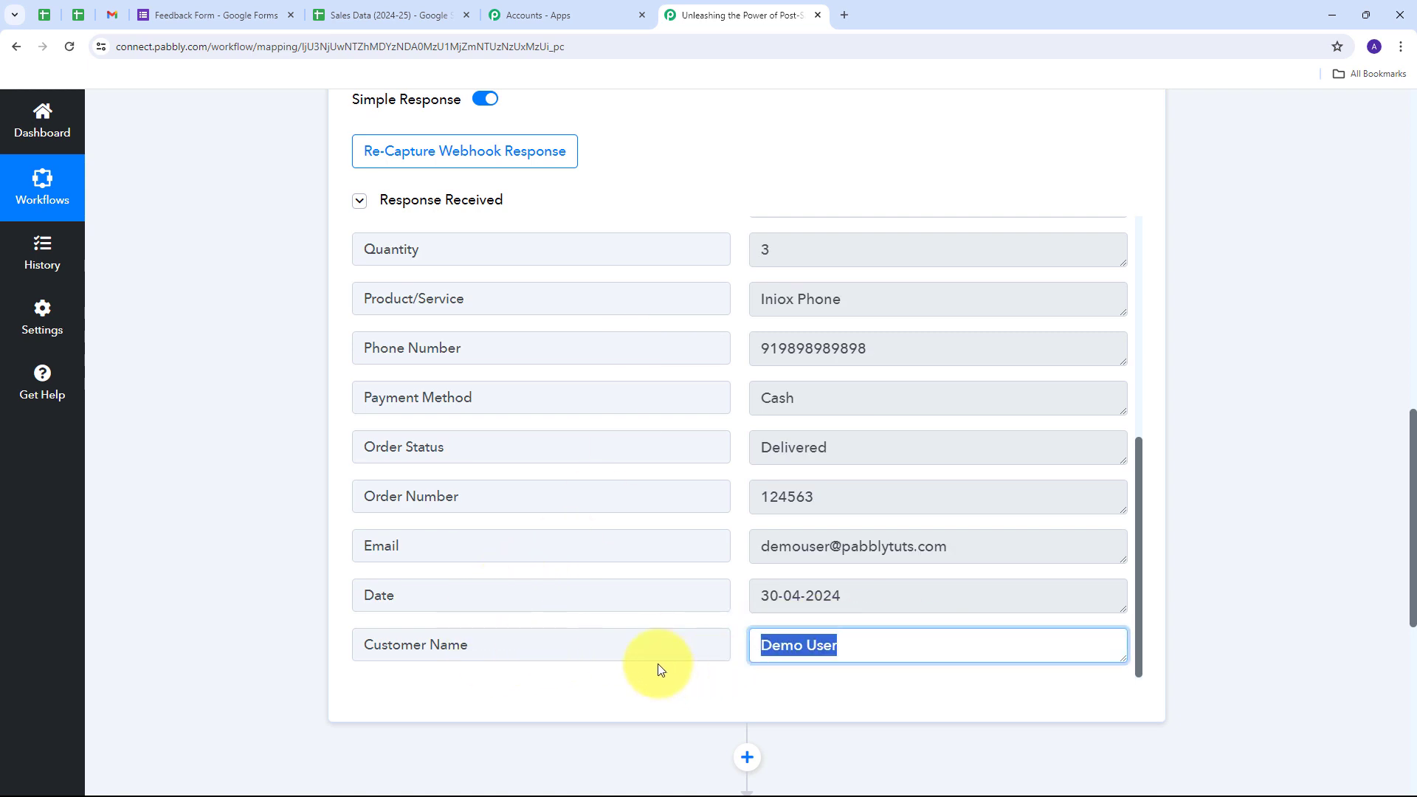
left_click(875, 596)
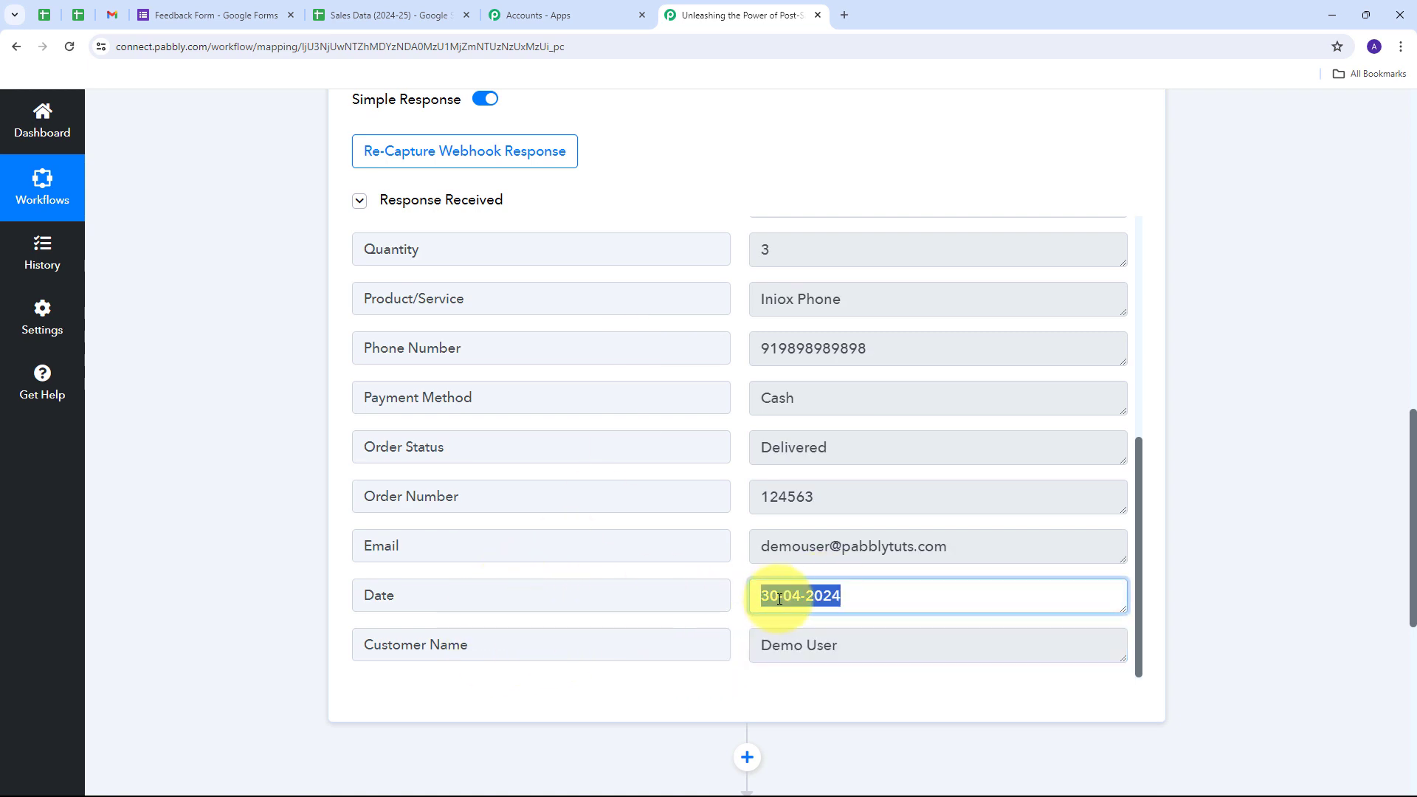
left_click(990, 539)
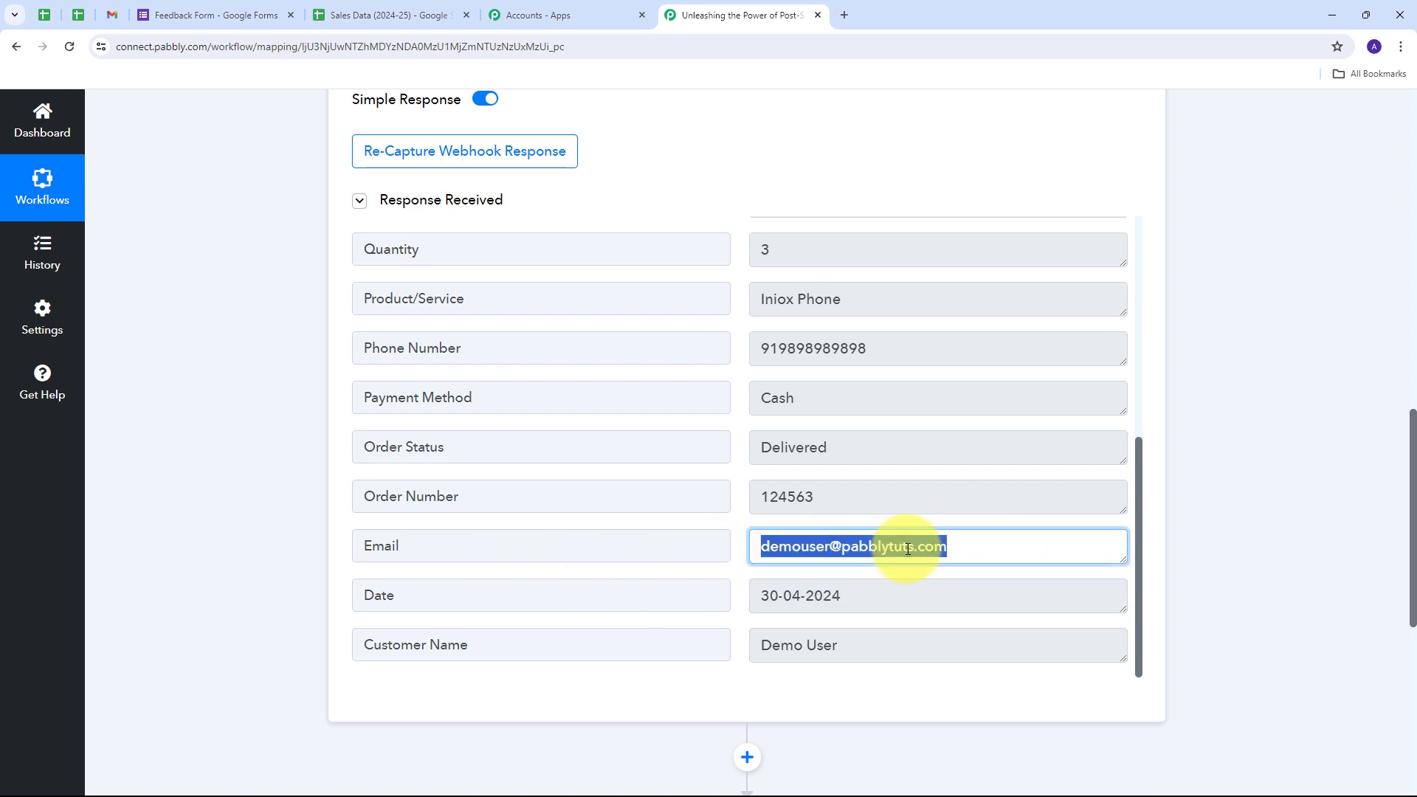
left_click(861, 492)
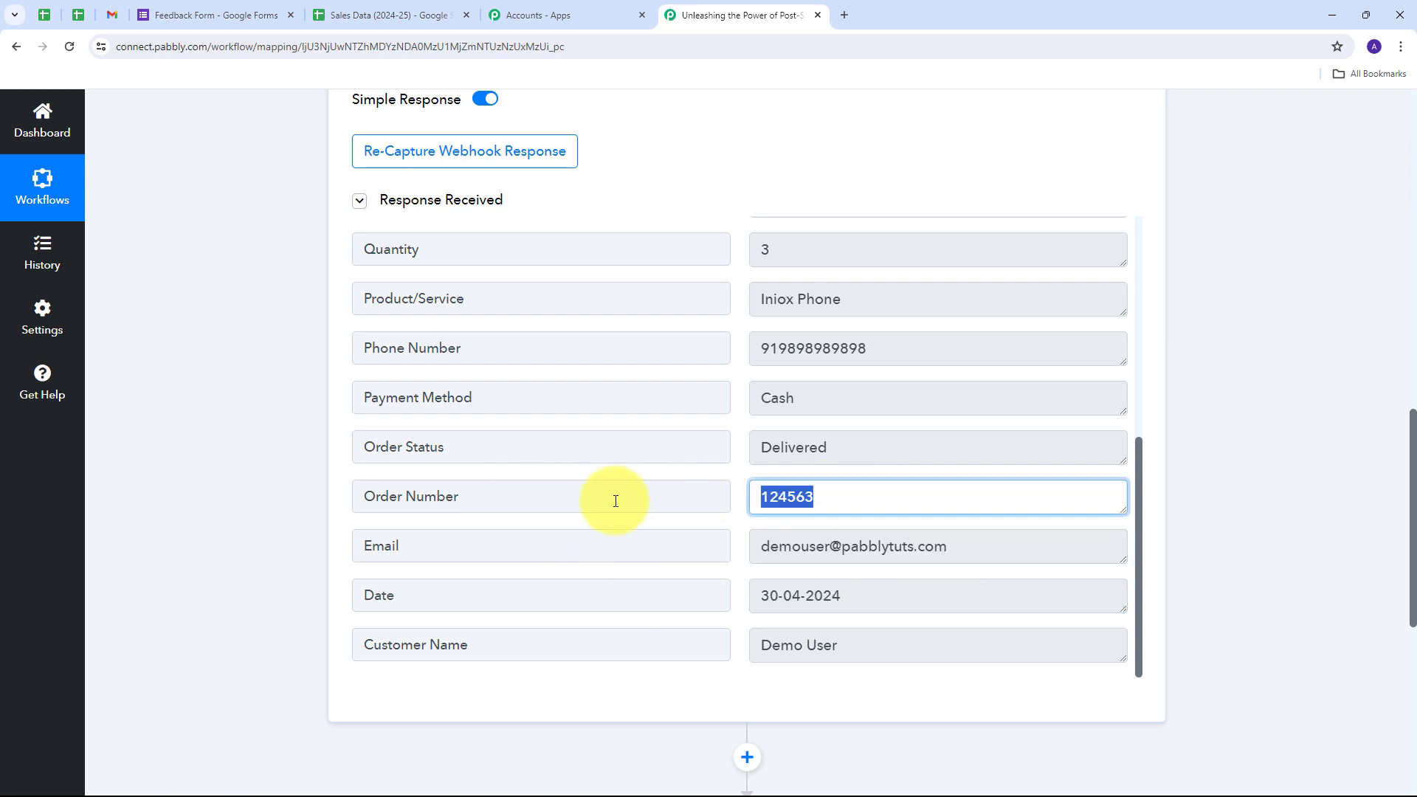
left_click(839, 446)
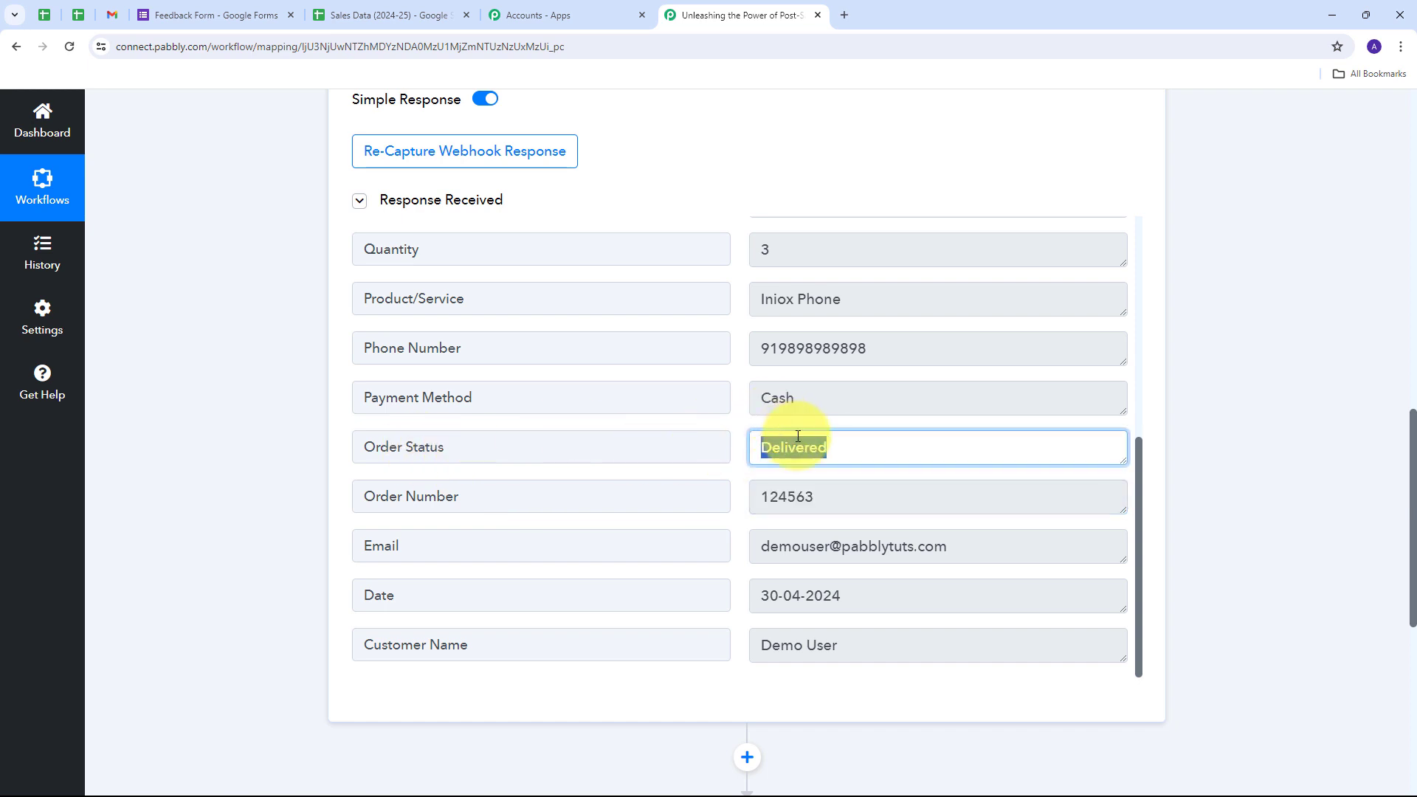
Check the payment method, phone number, product and row index in the received response against the sales row.
scroll(785, 448, "up", 1)
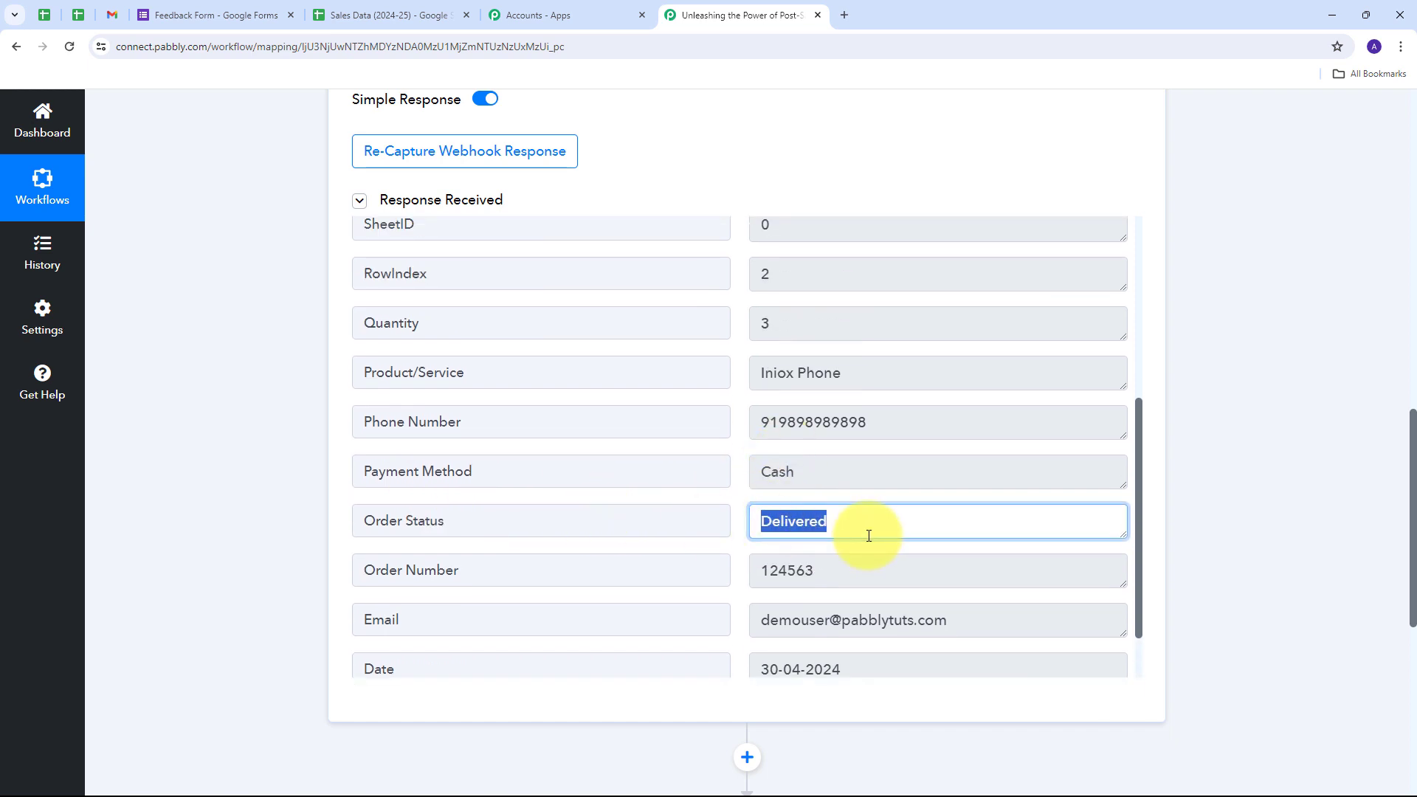
scroll(492, 508, "up", 1)
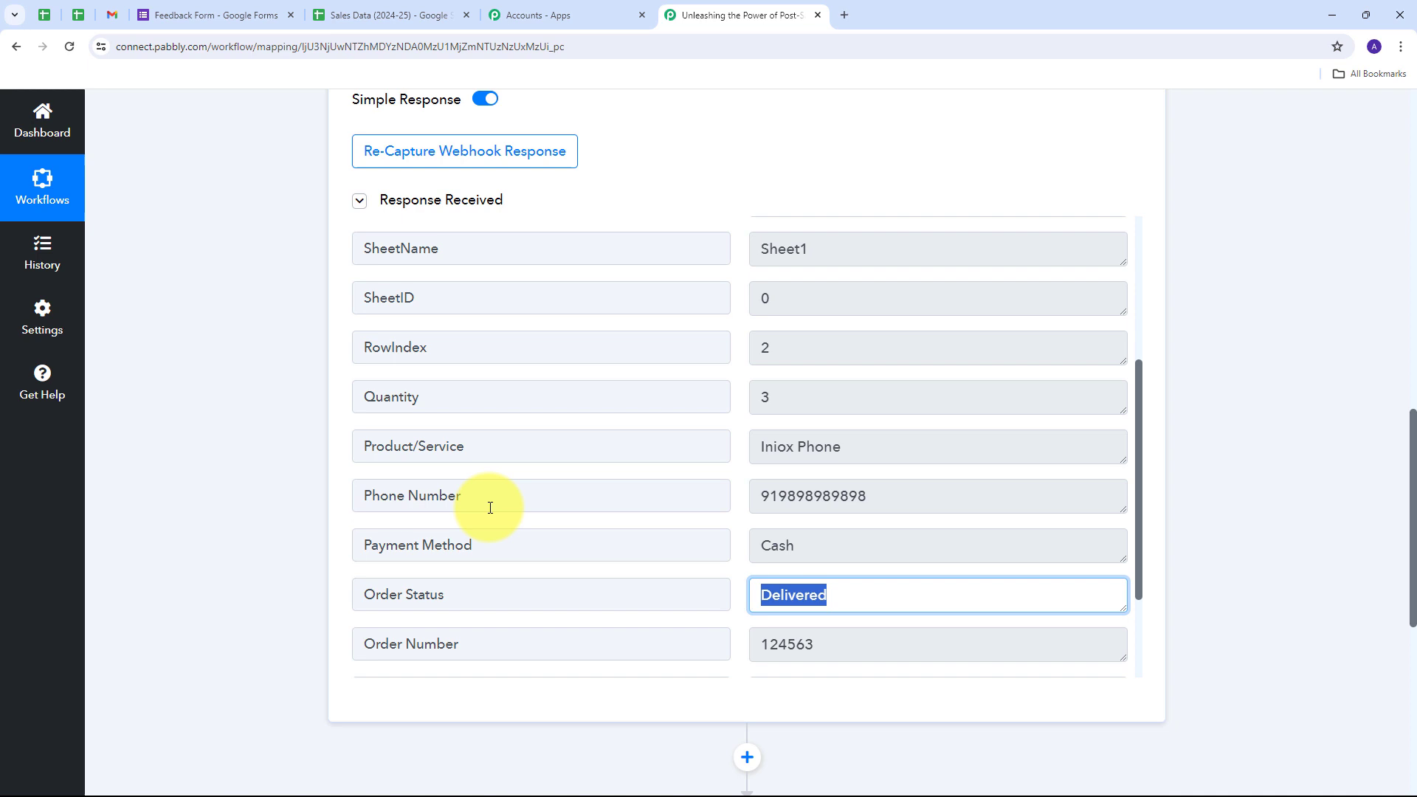
left_click(864, 551)
left_click(809, 502)
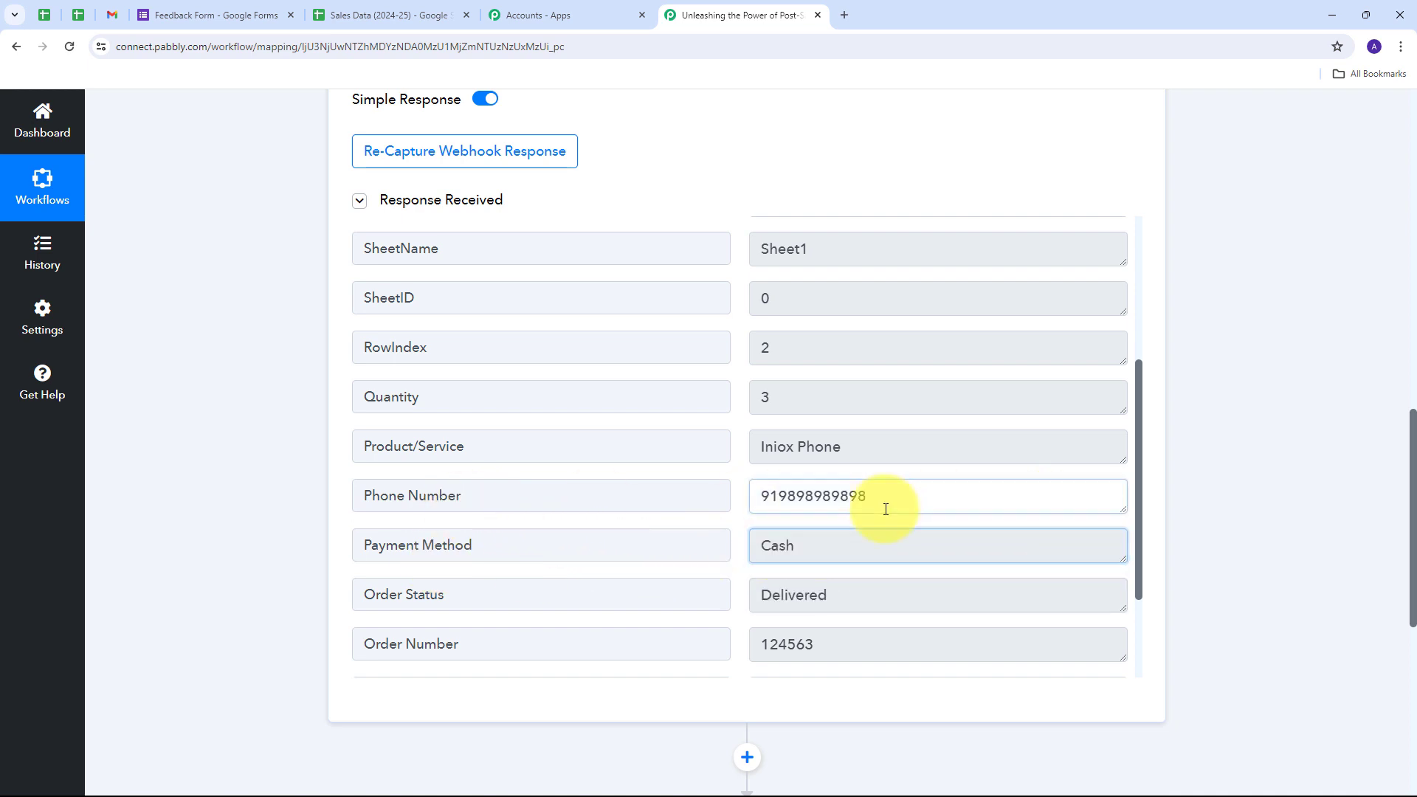
left_click(978, 452)
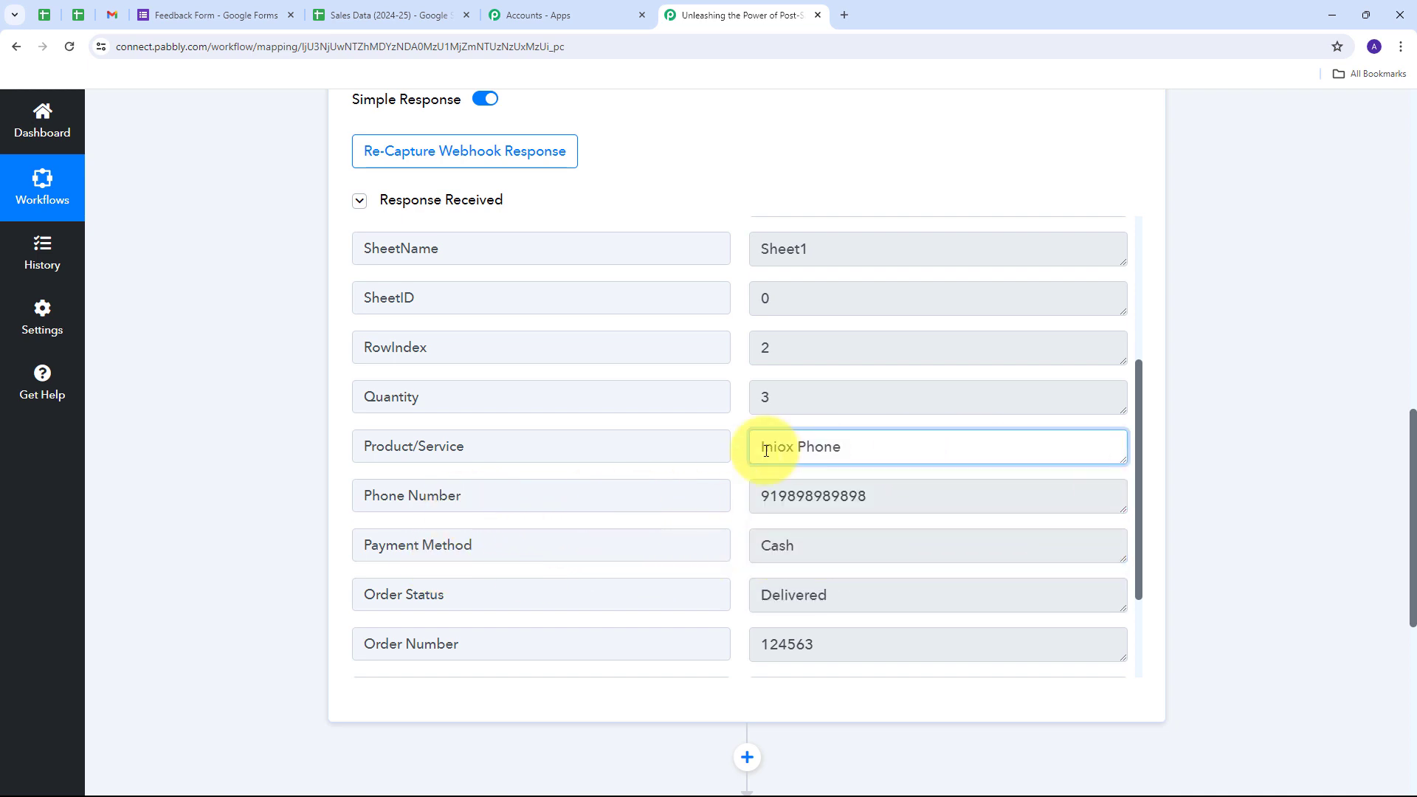
scroll(790, 452, "up", 2)
left_click(874, 509)
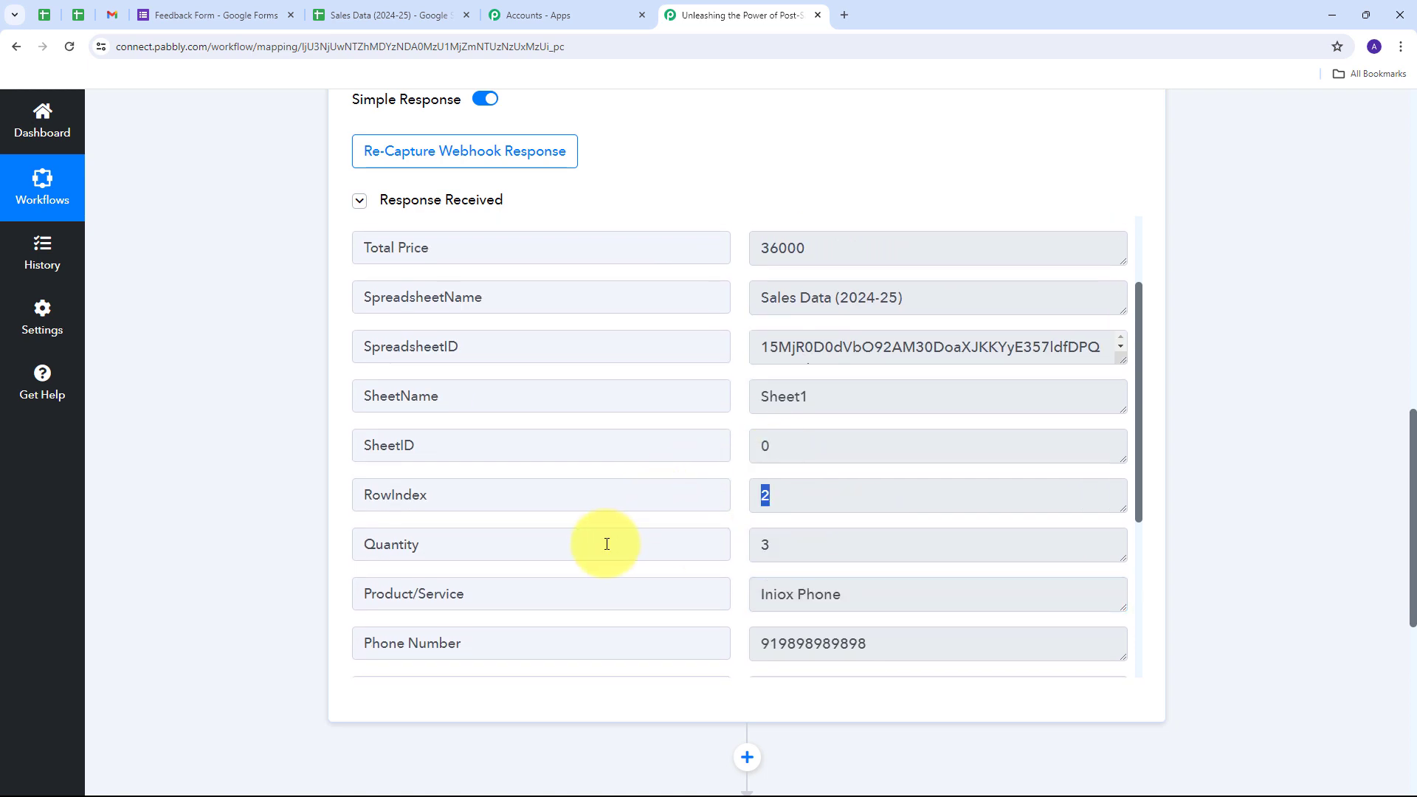
Examine the quantity, total price, unit price and customer email in the received webhook response.
left_click(856, 539)
scroll(680, 458, "up", 2)
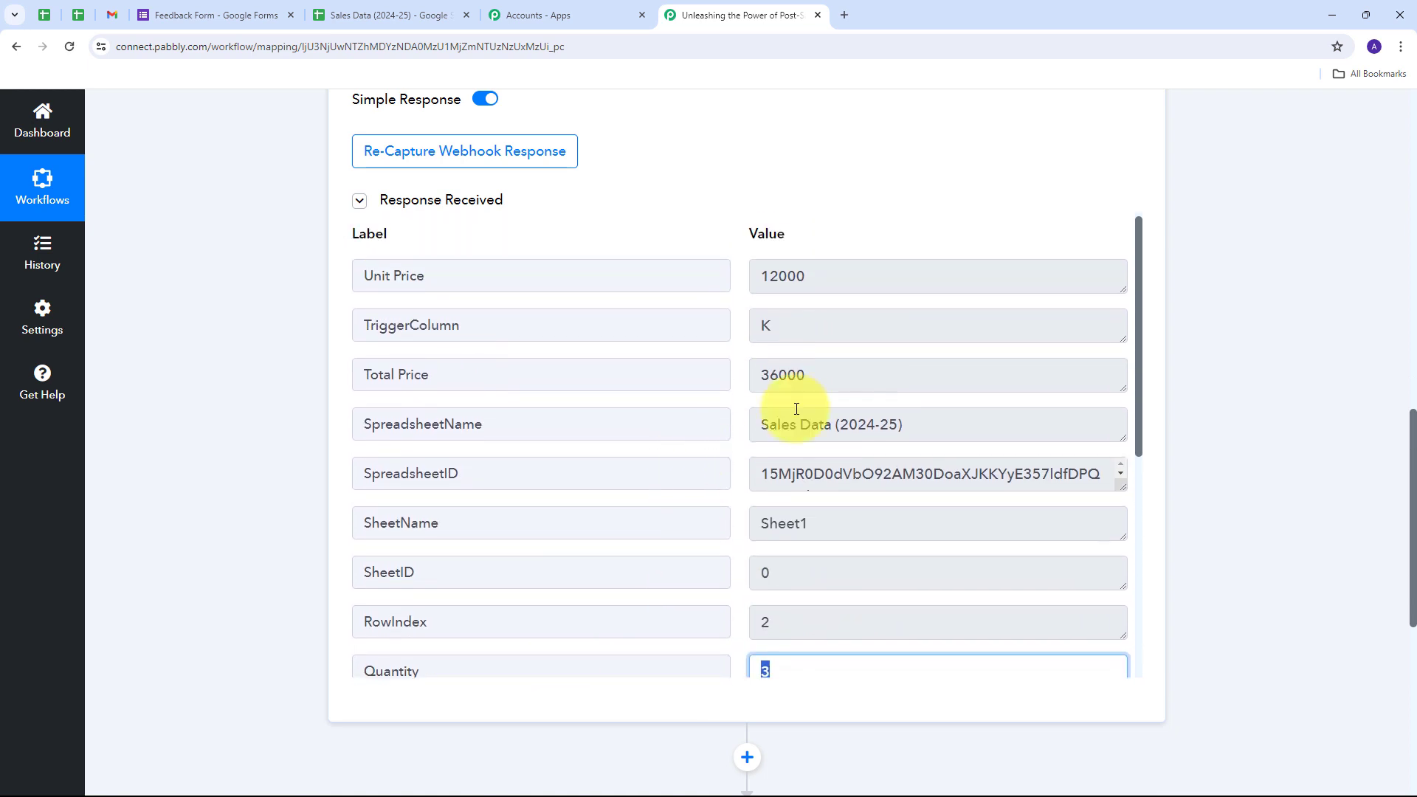
left_click(782, 384)
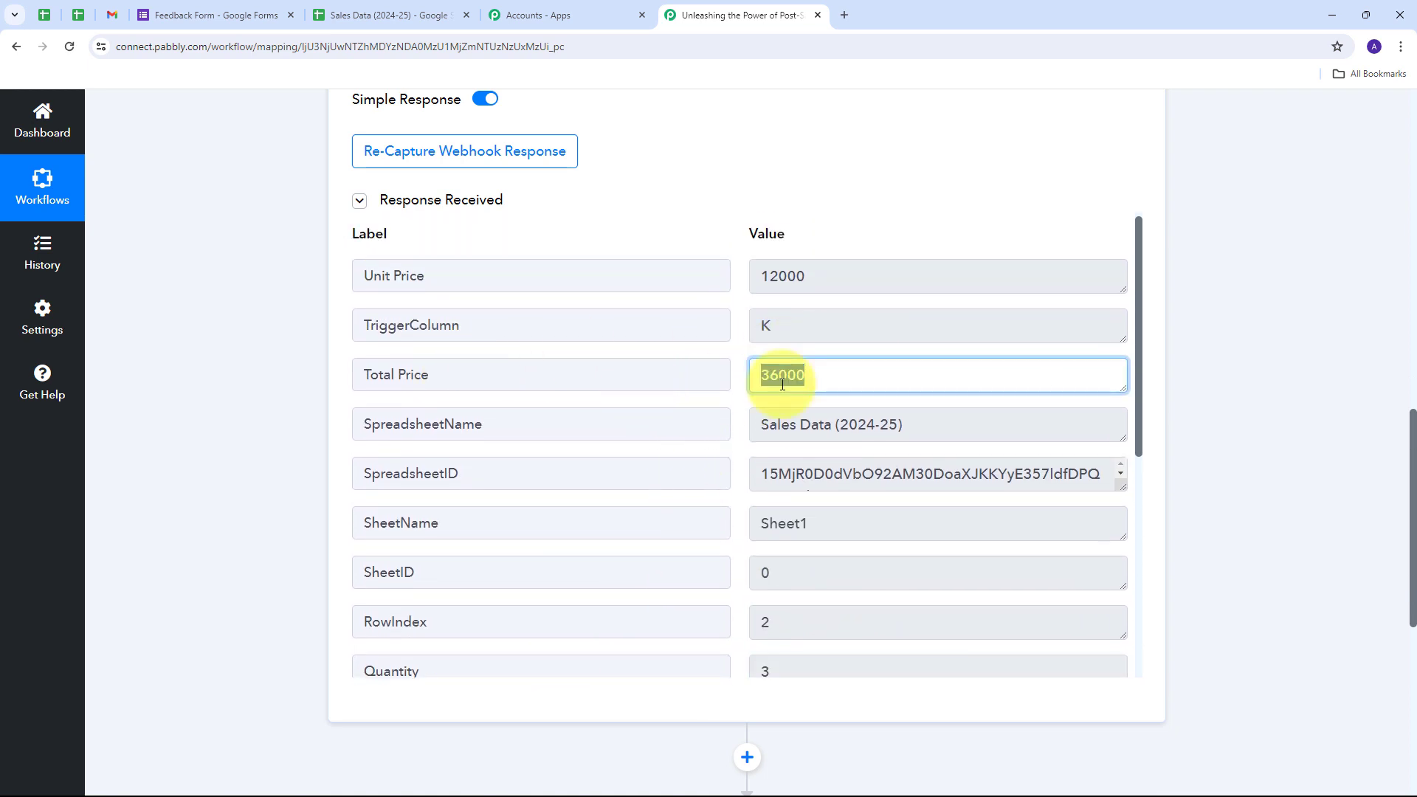
left_click(841, 277)
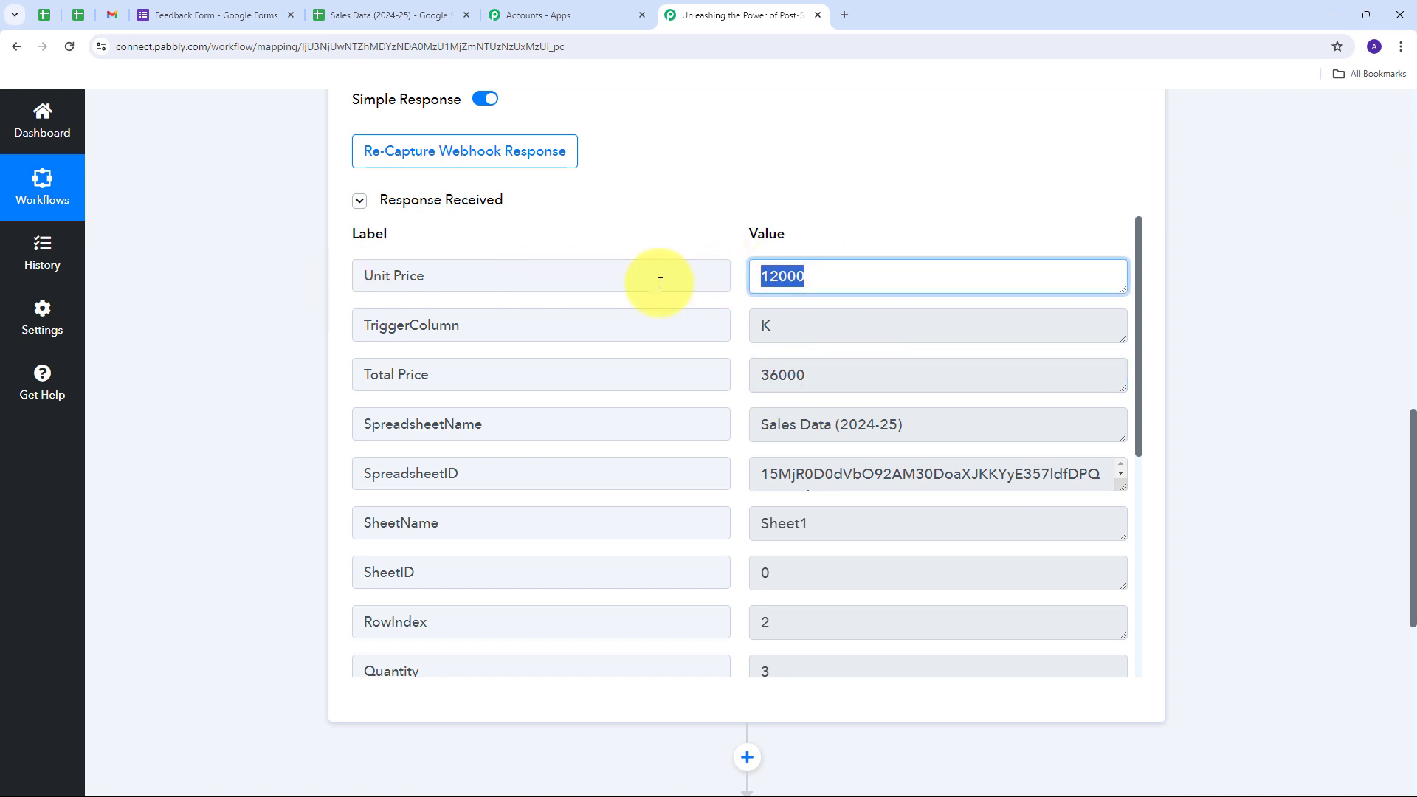
scroll(875, 442, "down", 5)
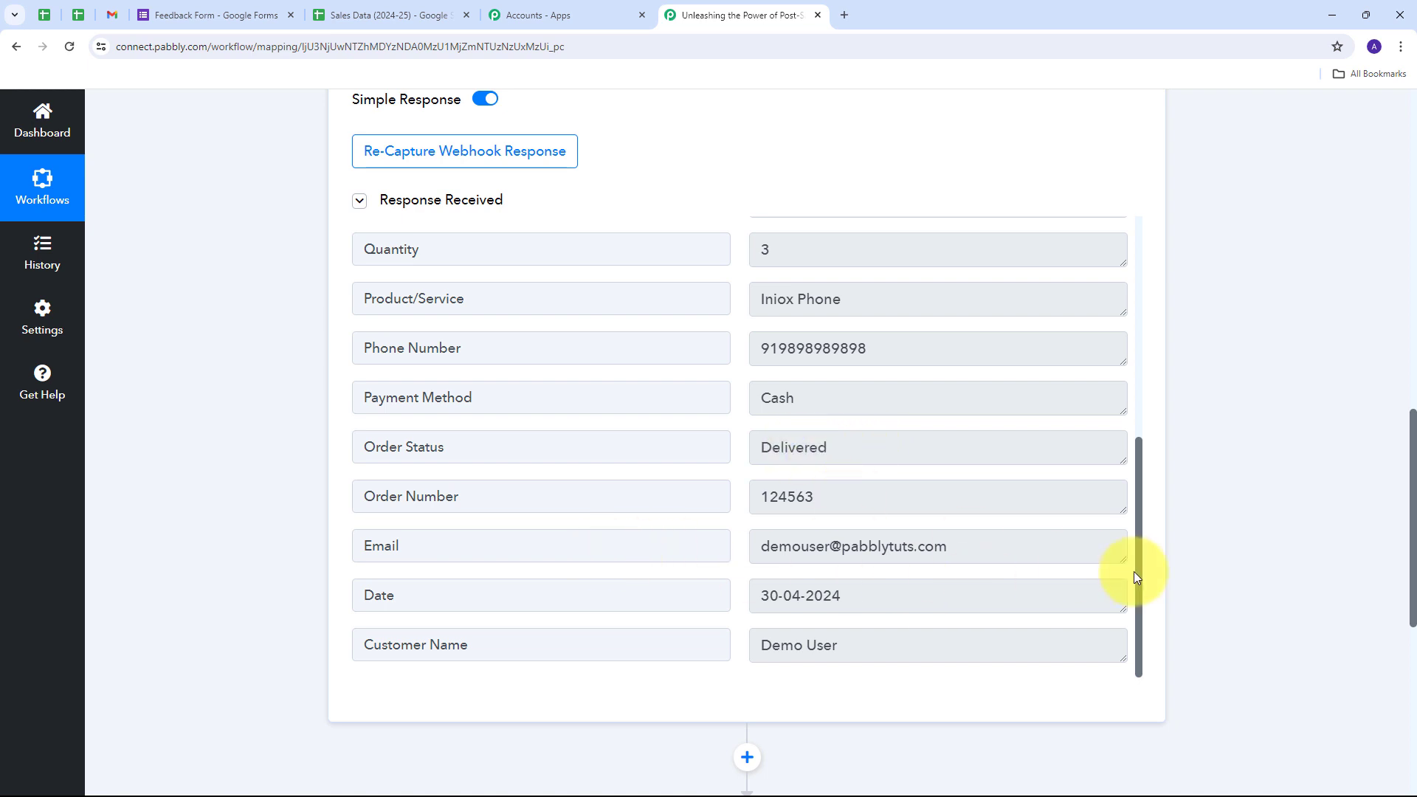
left_click(1002, 546)
left_click_drag(1003, 546, 721, 547)
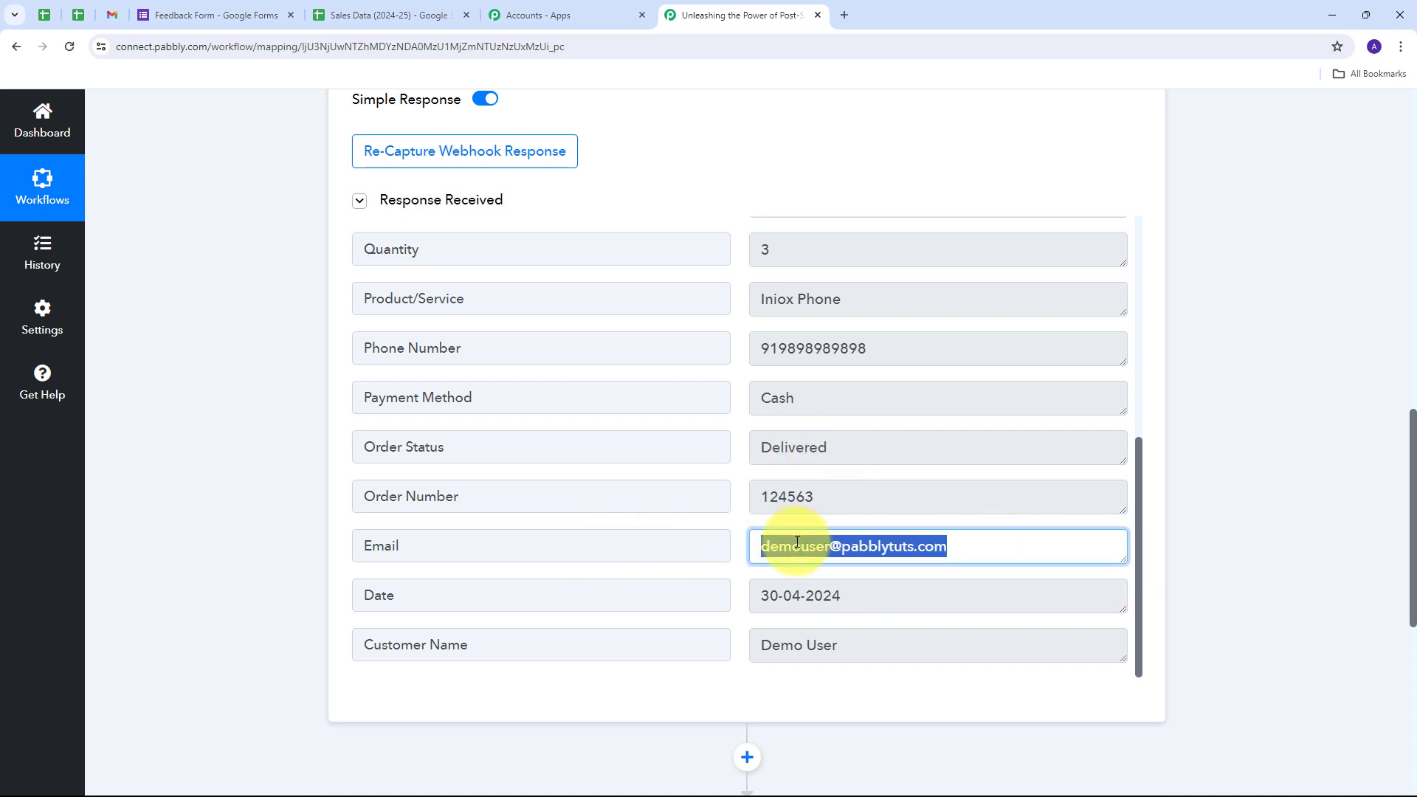
left_click(732, 551)
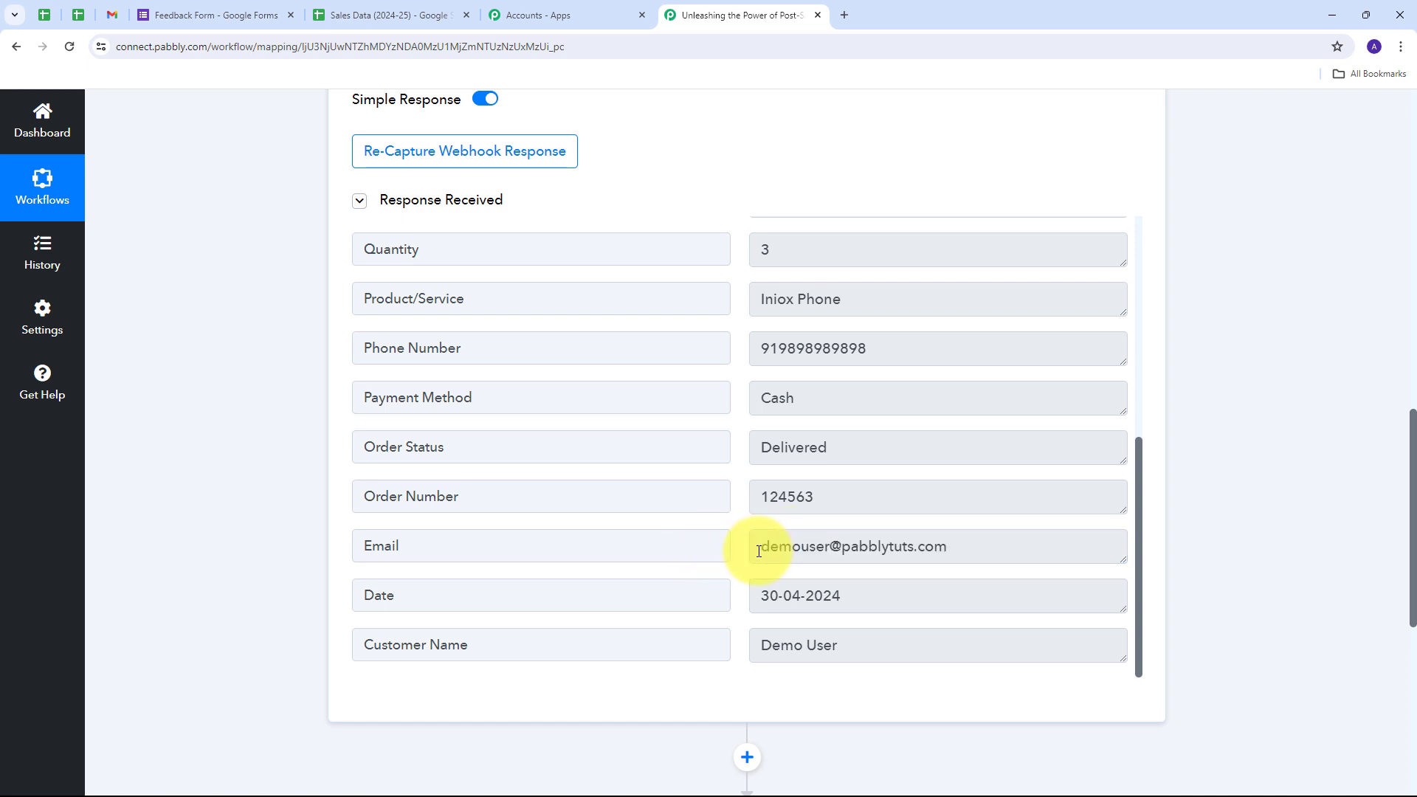
Choose Gmail as the app for workflow step 2, with Send Email as its action event.
scroll(1038, 387, "down", 2)
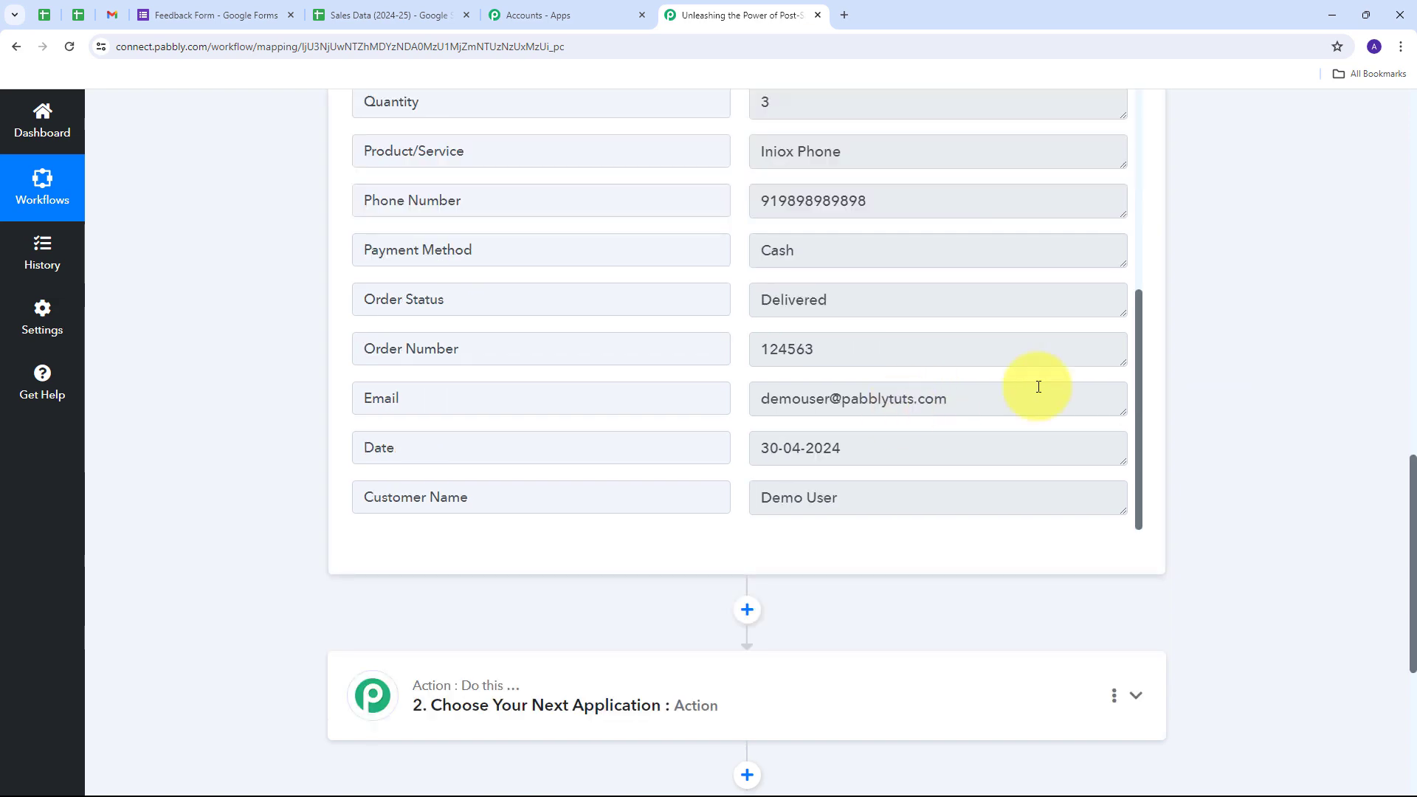
scroll(1038, 387, "down", 4)
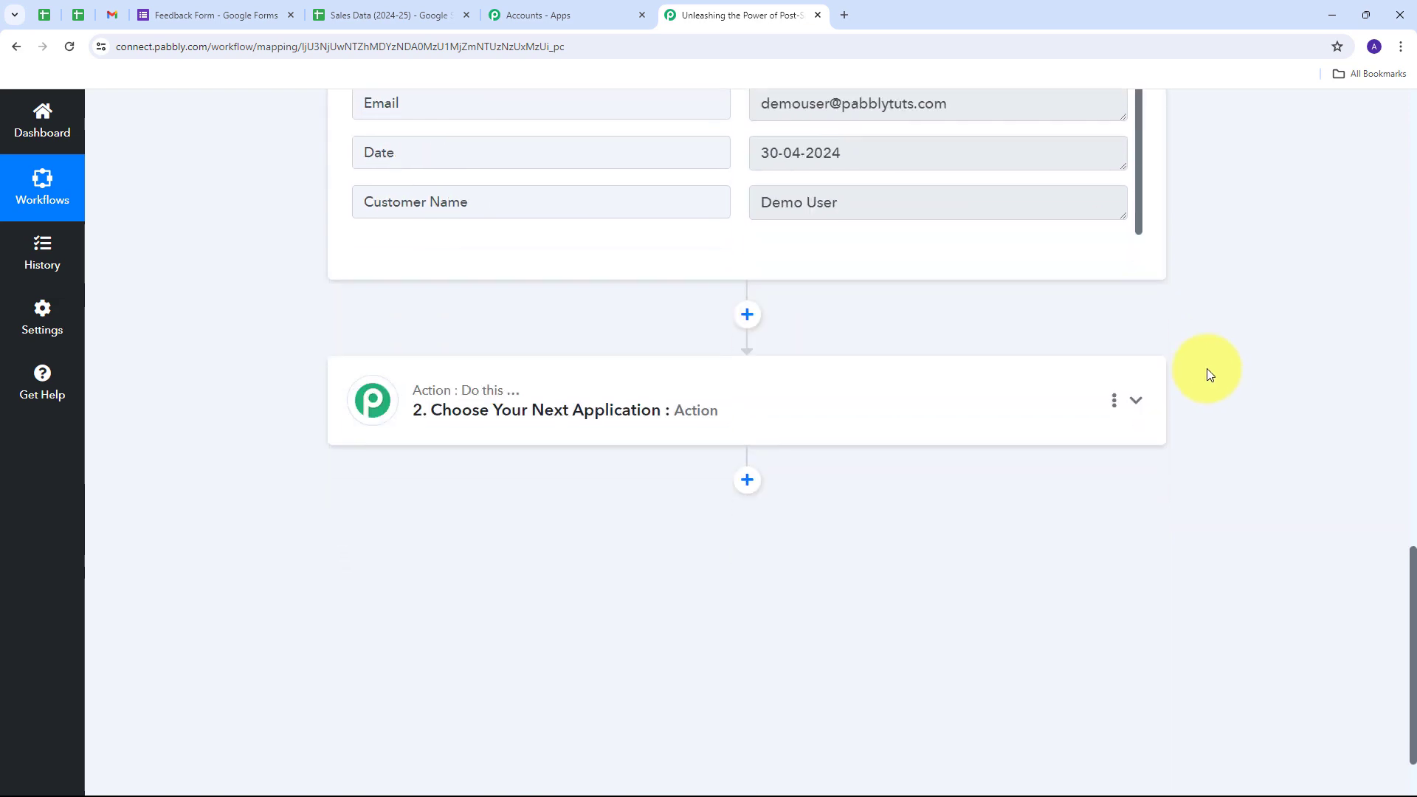
left_click(995, 404)
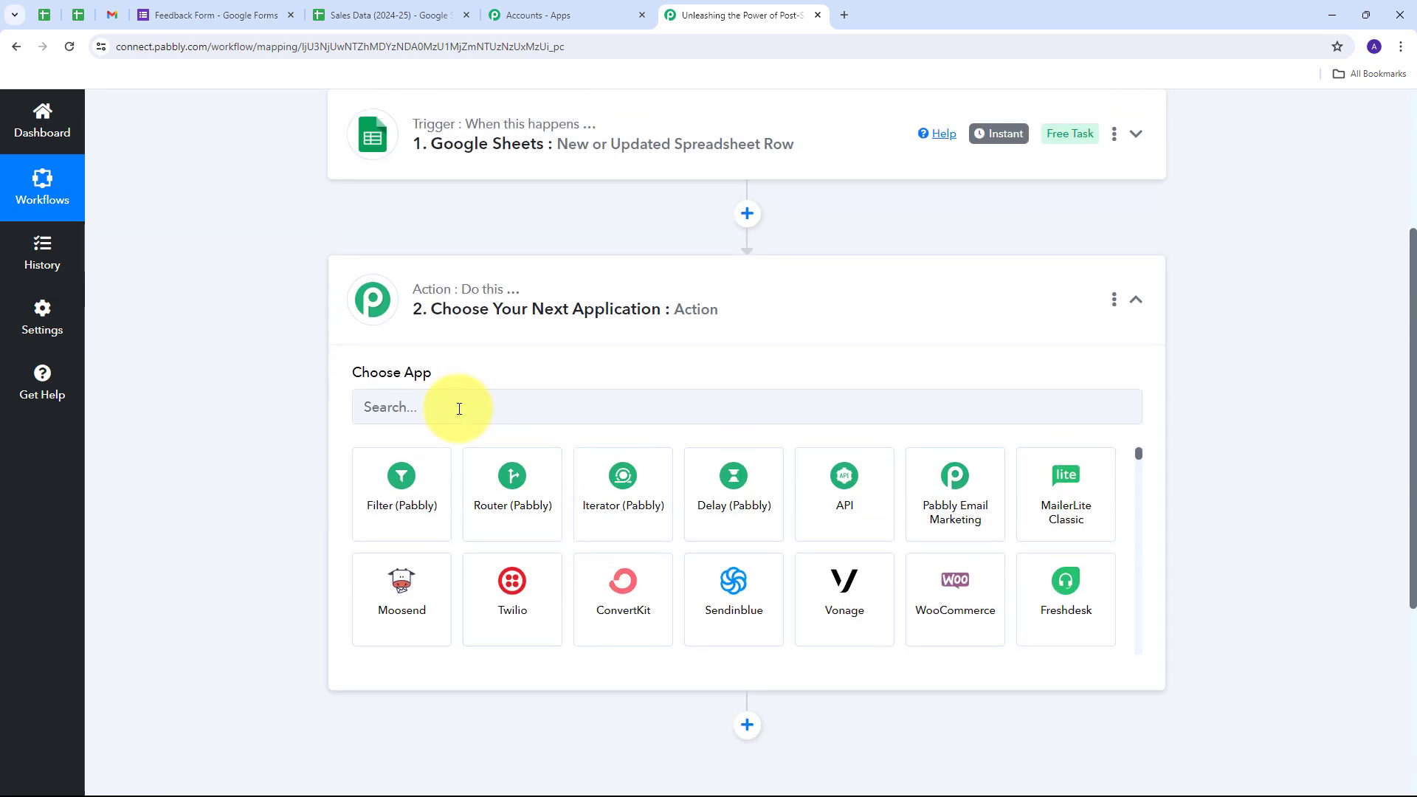
left_click(459, 406)
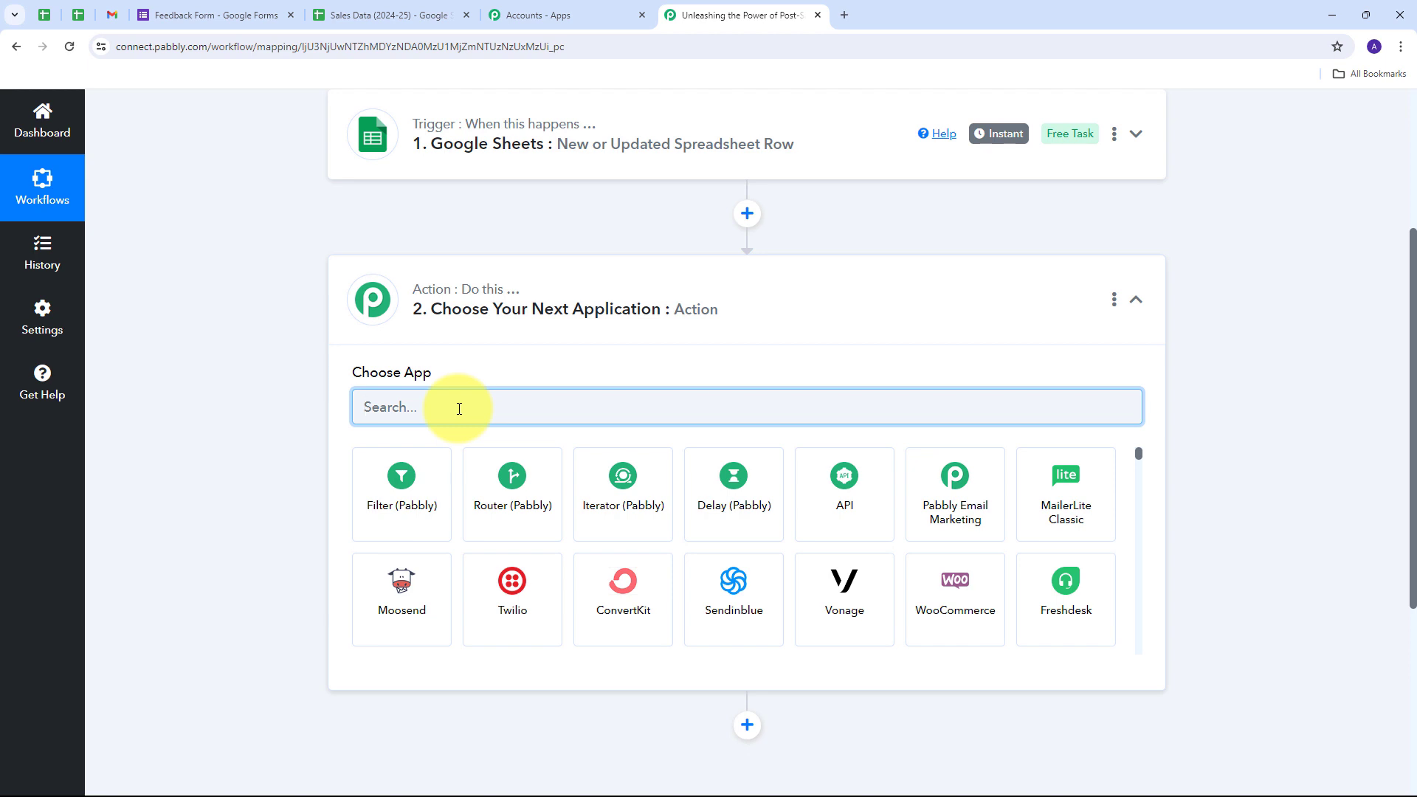
type("Gmail")
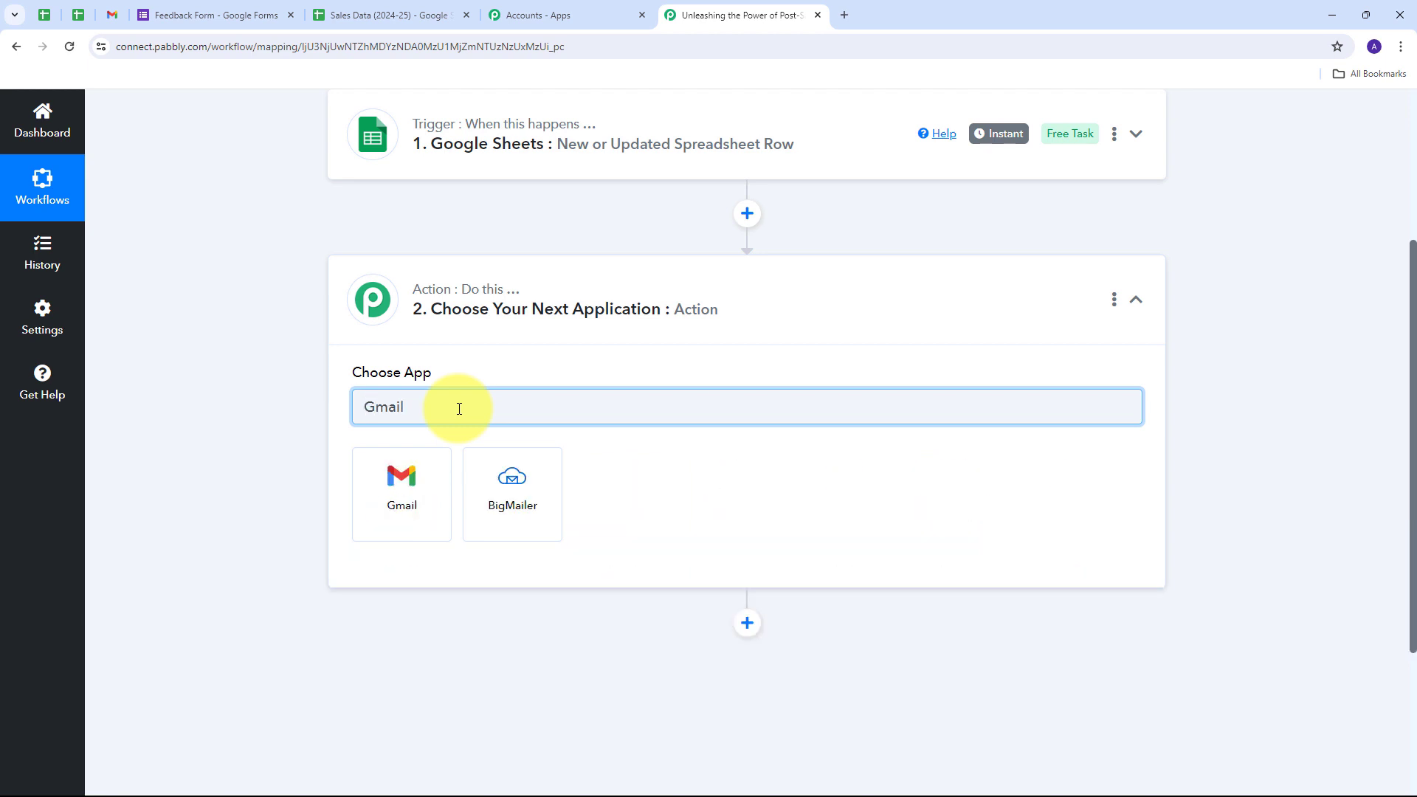
left_click(417, 483)
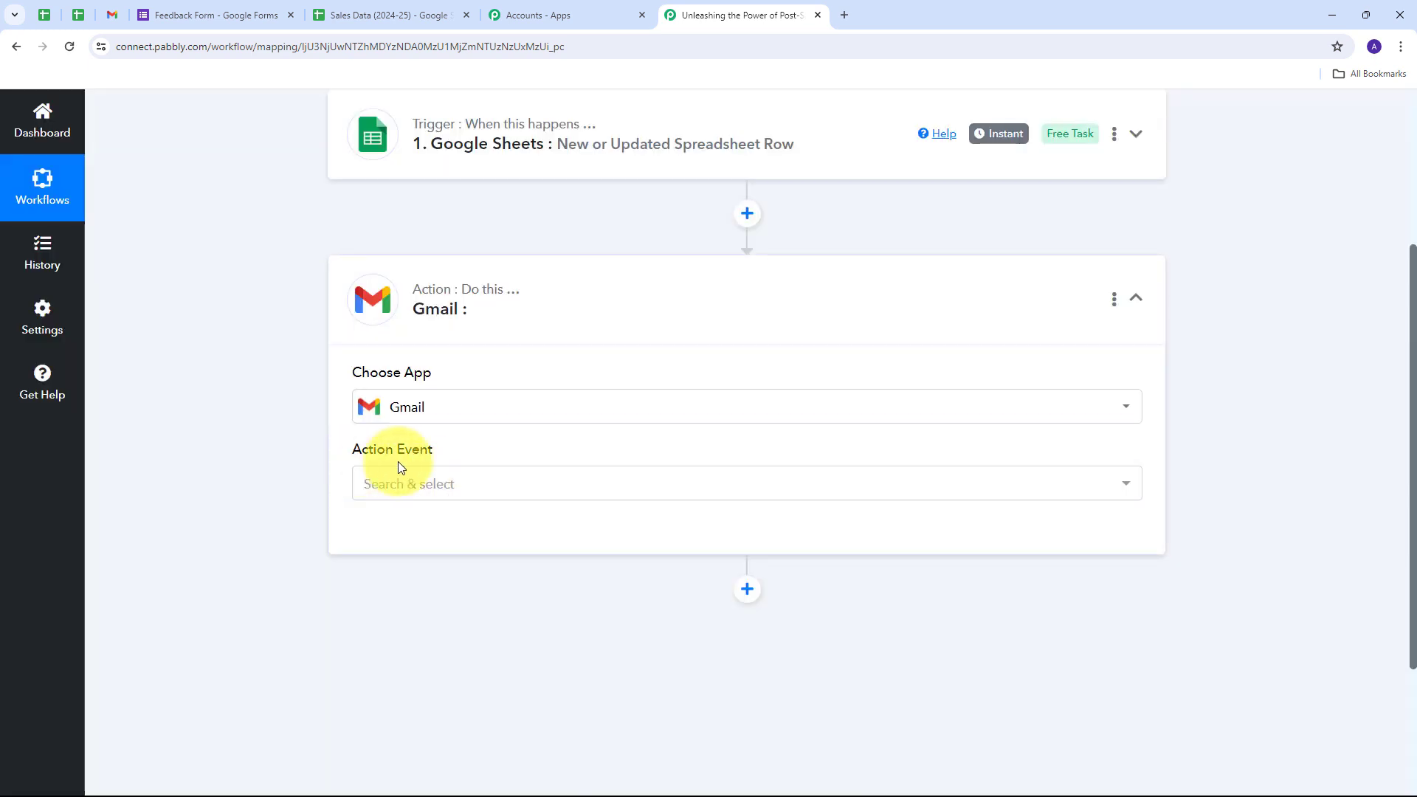
left_click(635, 480)
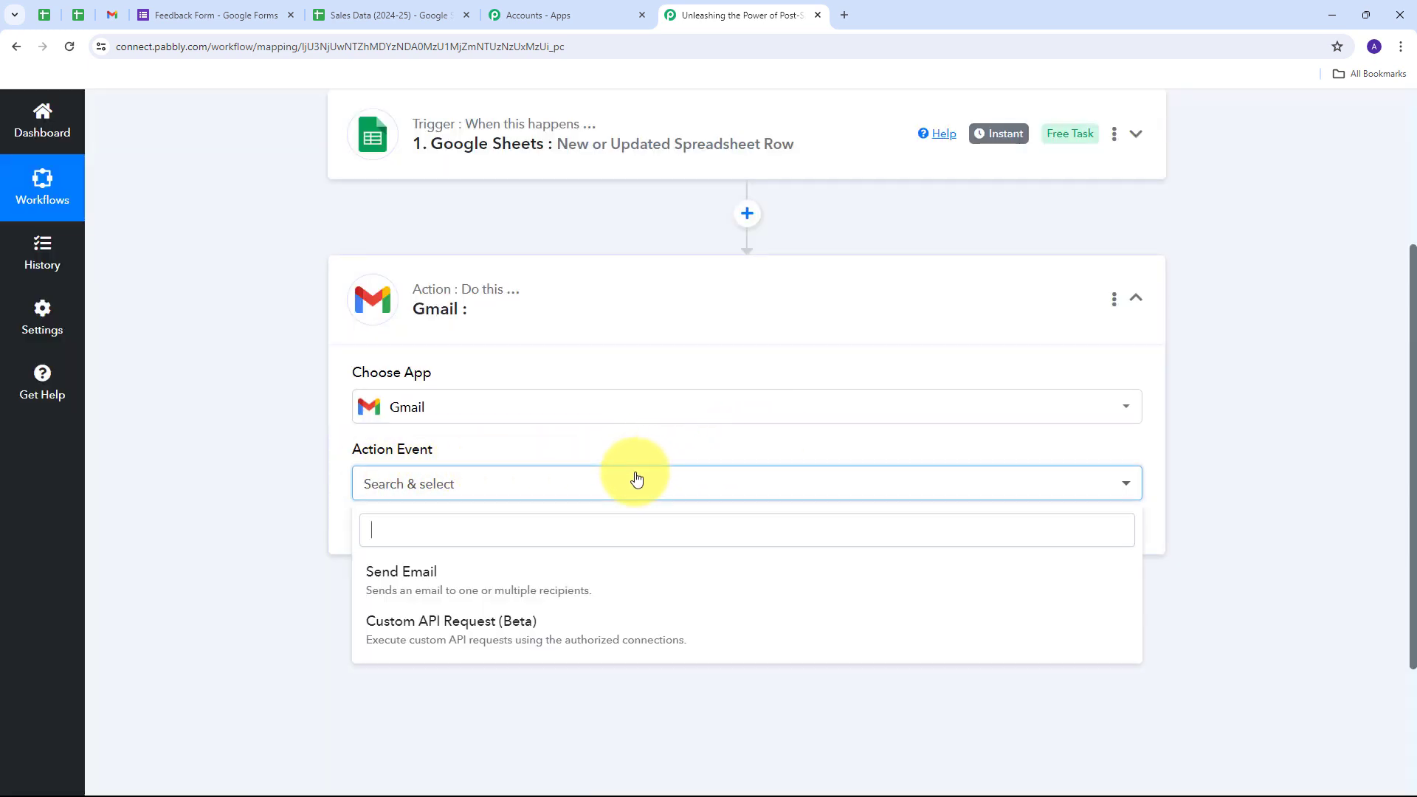
left_click(428, 589)
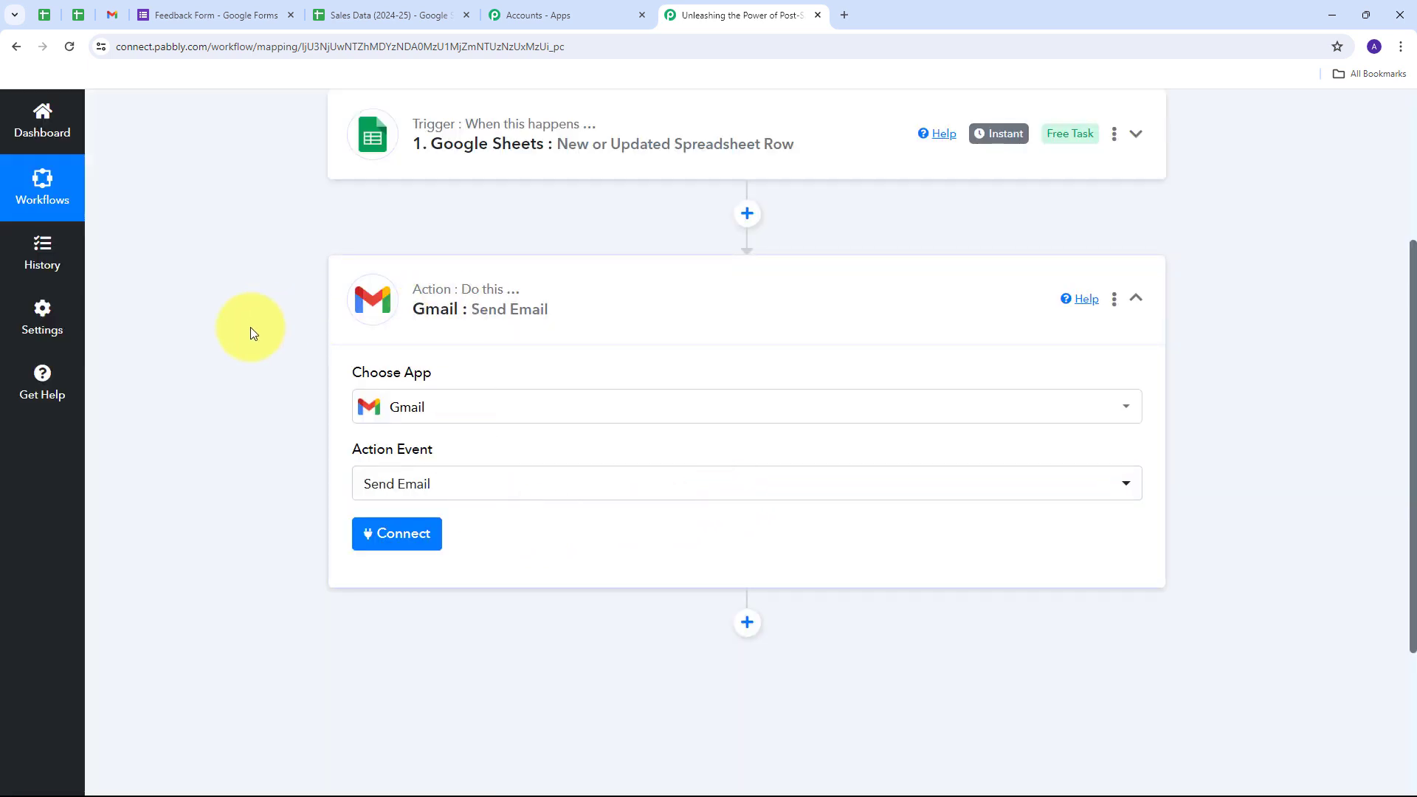
Connect the Gmail action through a new connection named Gmail #30 and allow Pabbly Connect access to the Google account.
left_click(391, 541)
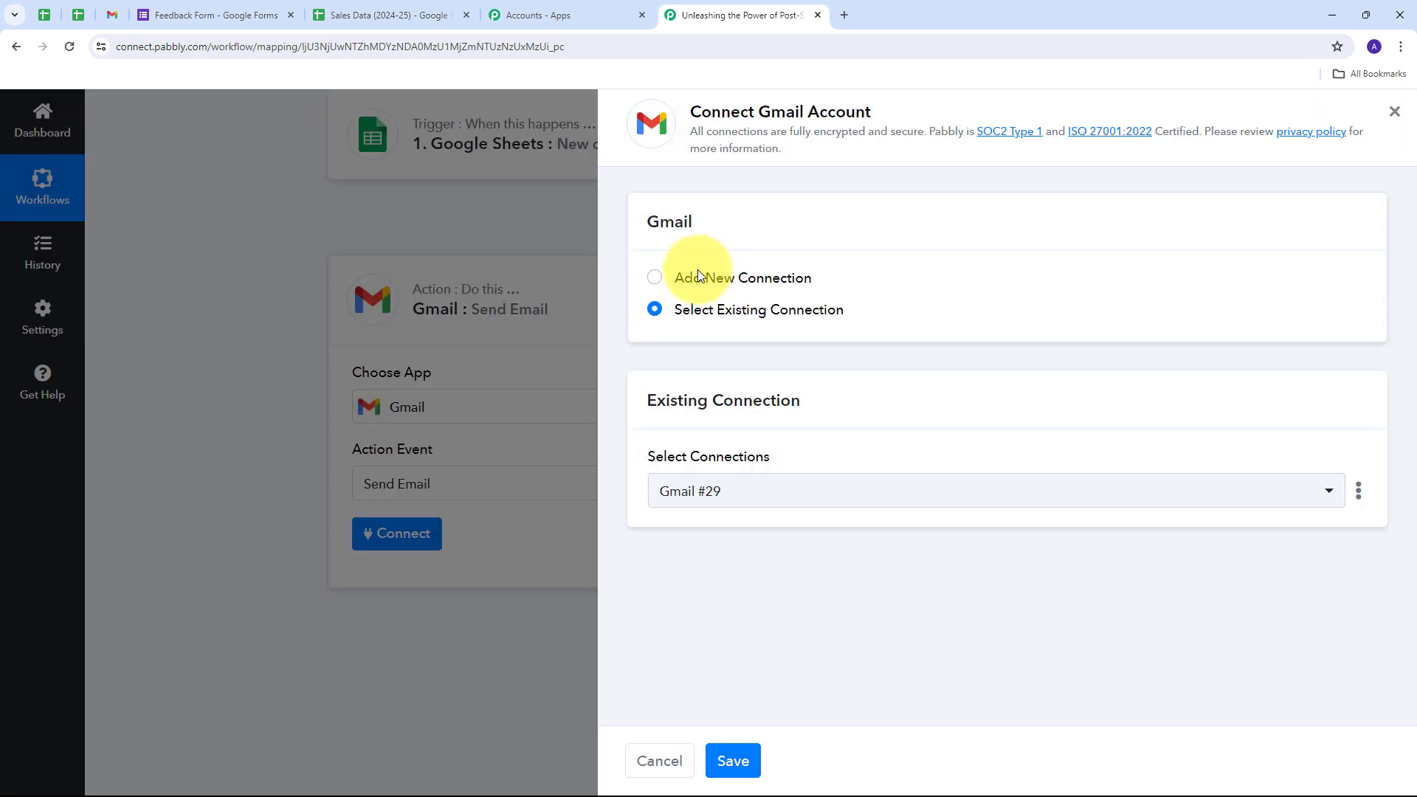
left_click(688, 277)
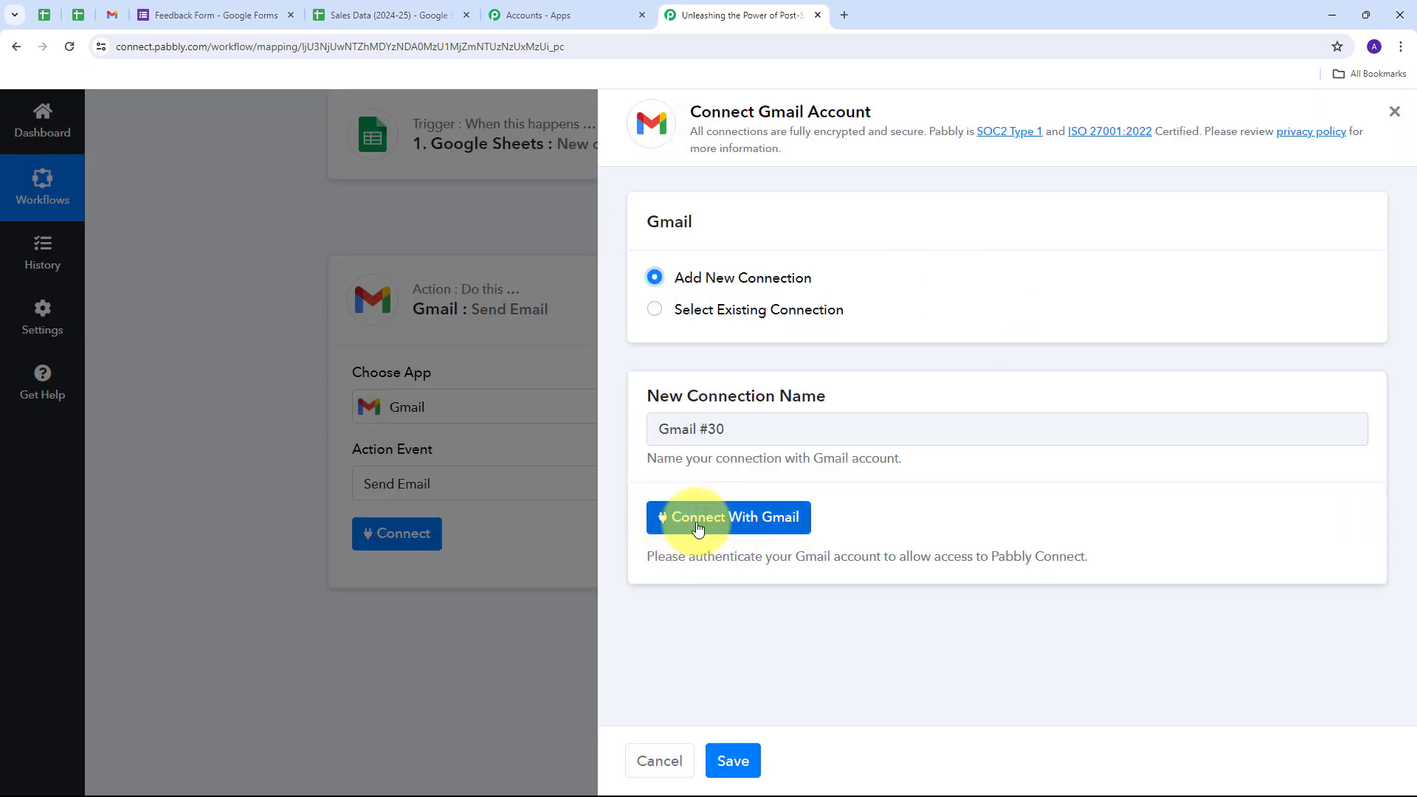
left_click(723, 522)
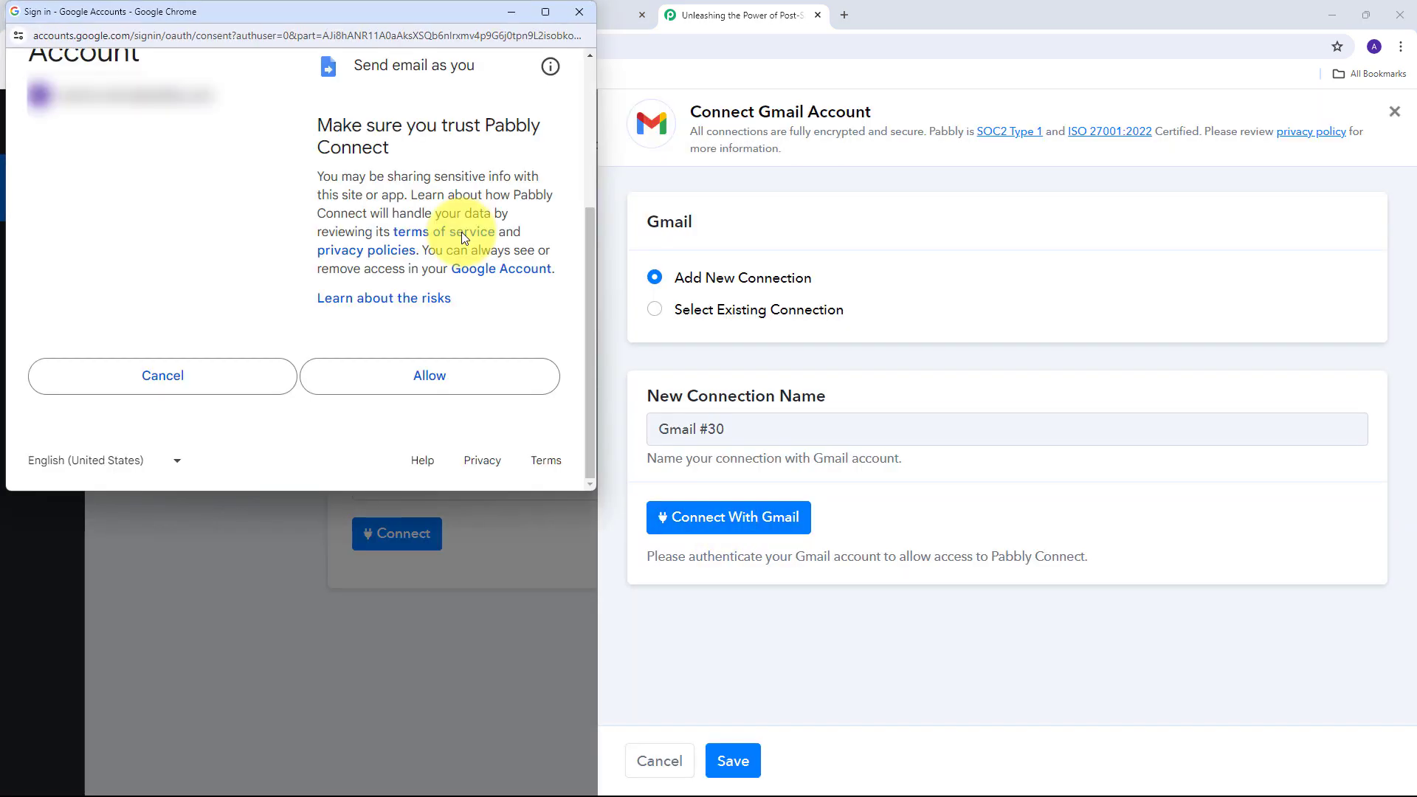
left_click(422, 377)
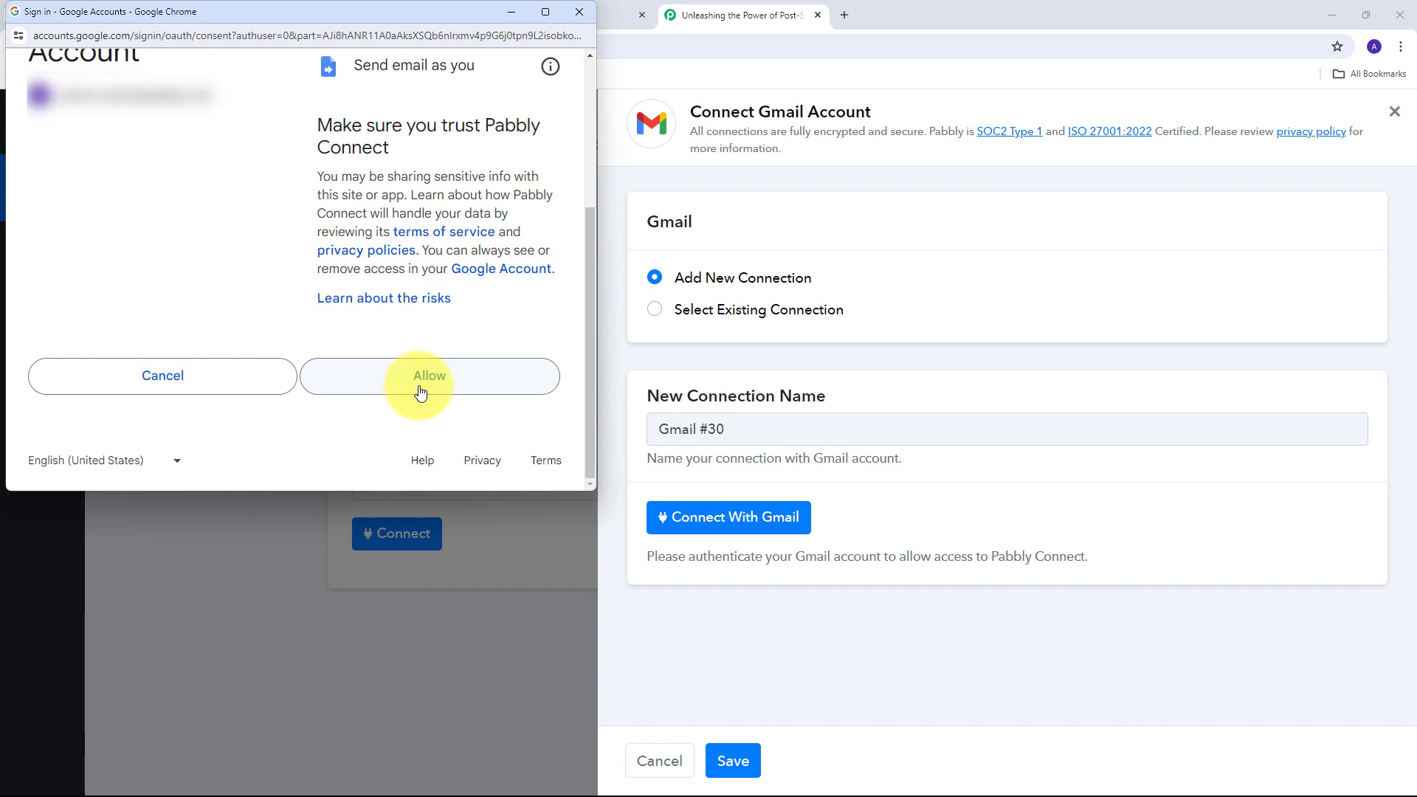
left_click(420, 391)
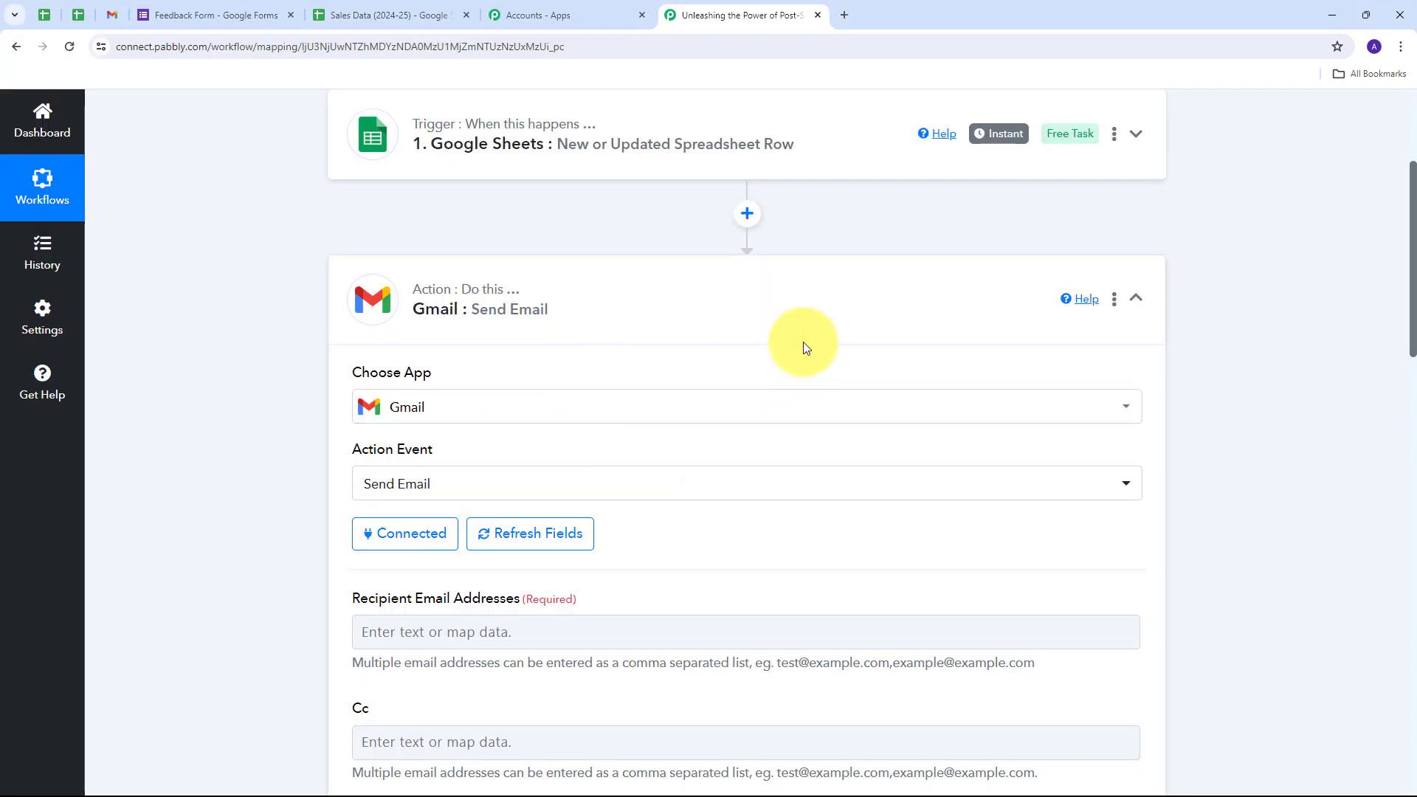
Map the Email value from the Google Sheets trigger step into the recipient email addresses.
scroll(738, 336, "down", 5)
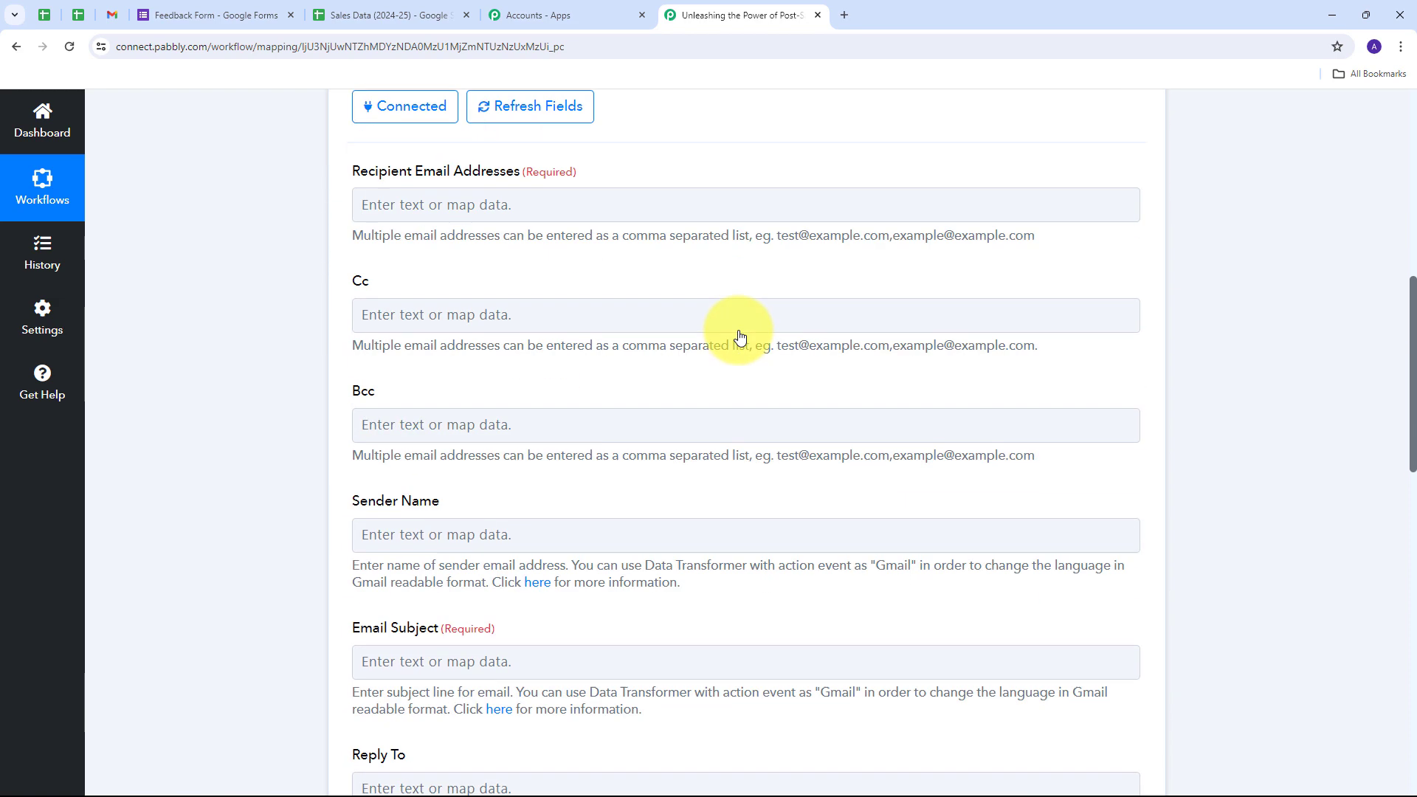
scroll(740, 336, "down", 6)
scroll(739, 332, "up", 8)
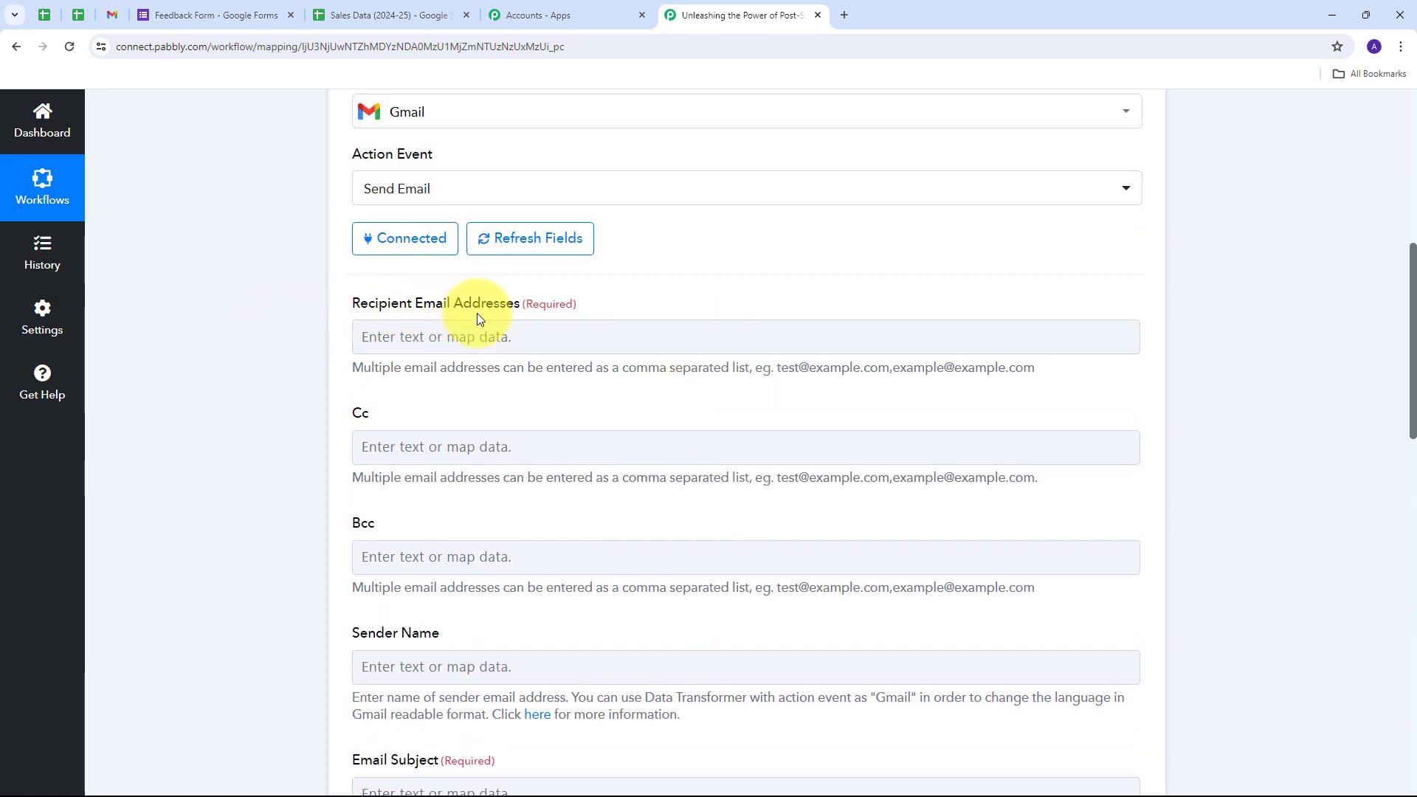
left_click(407, 335)
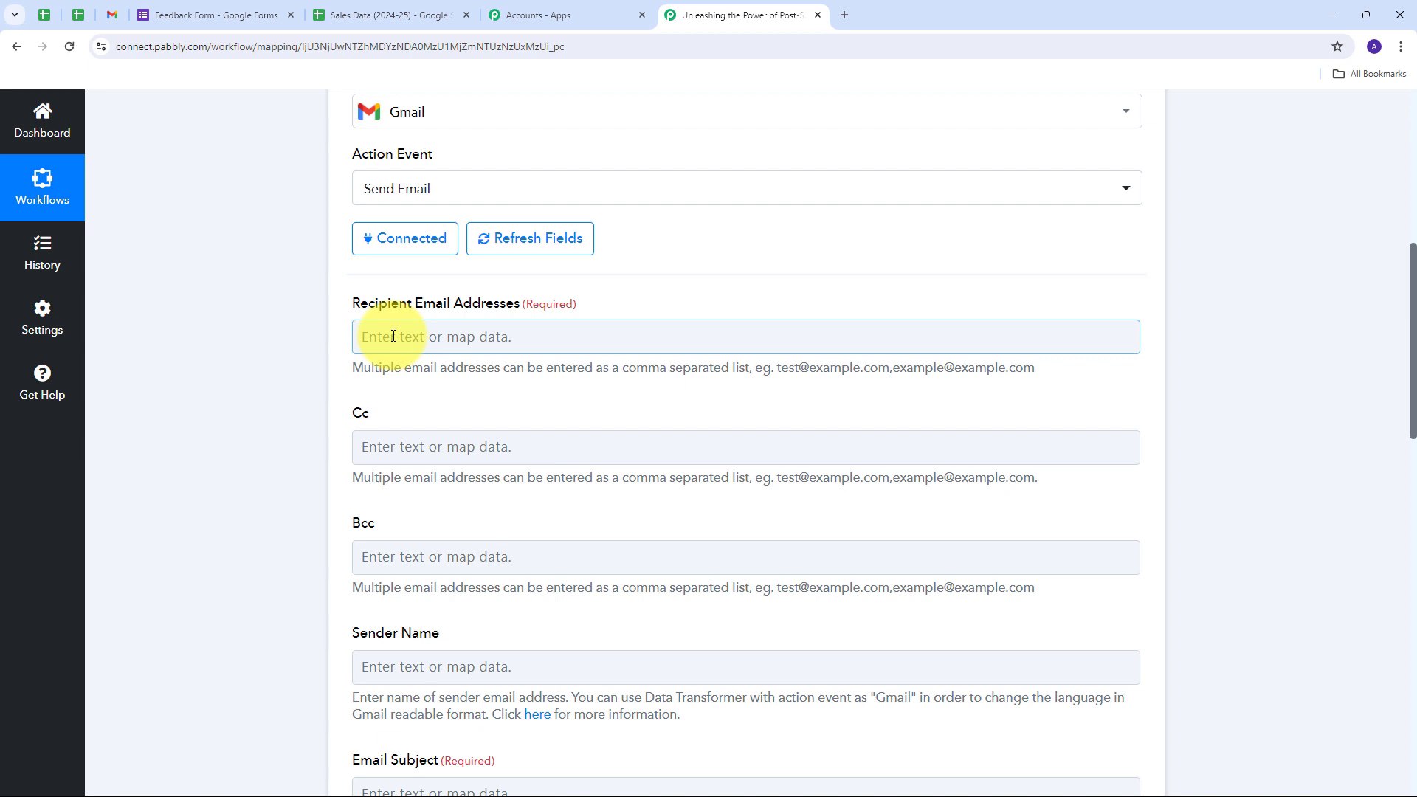
left_click(435, 317)
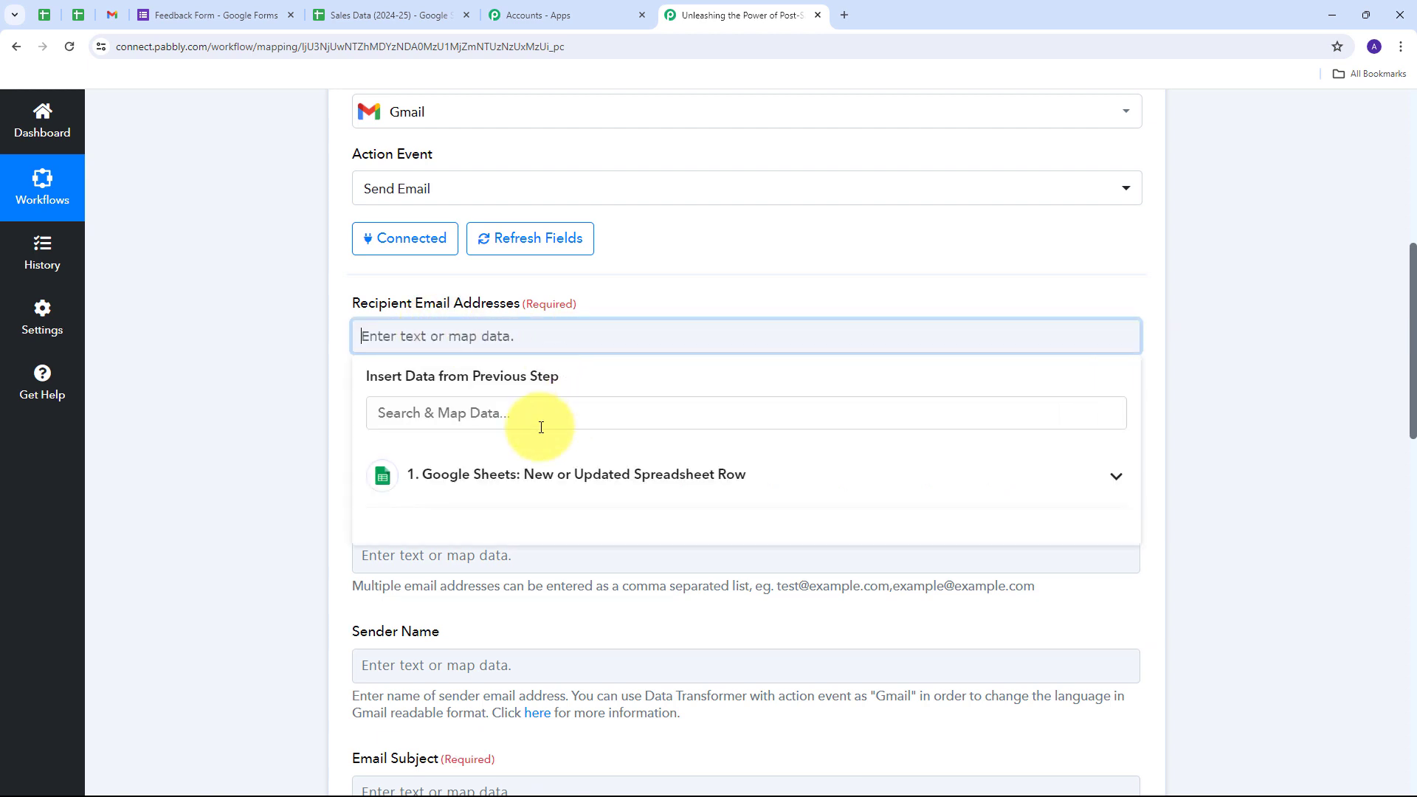
left_click(554, 458)
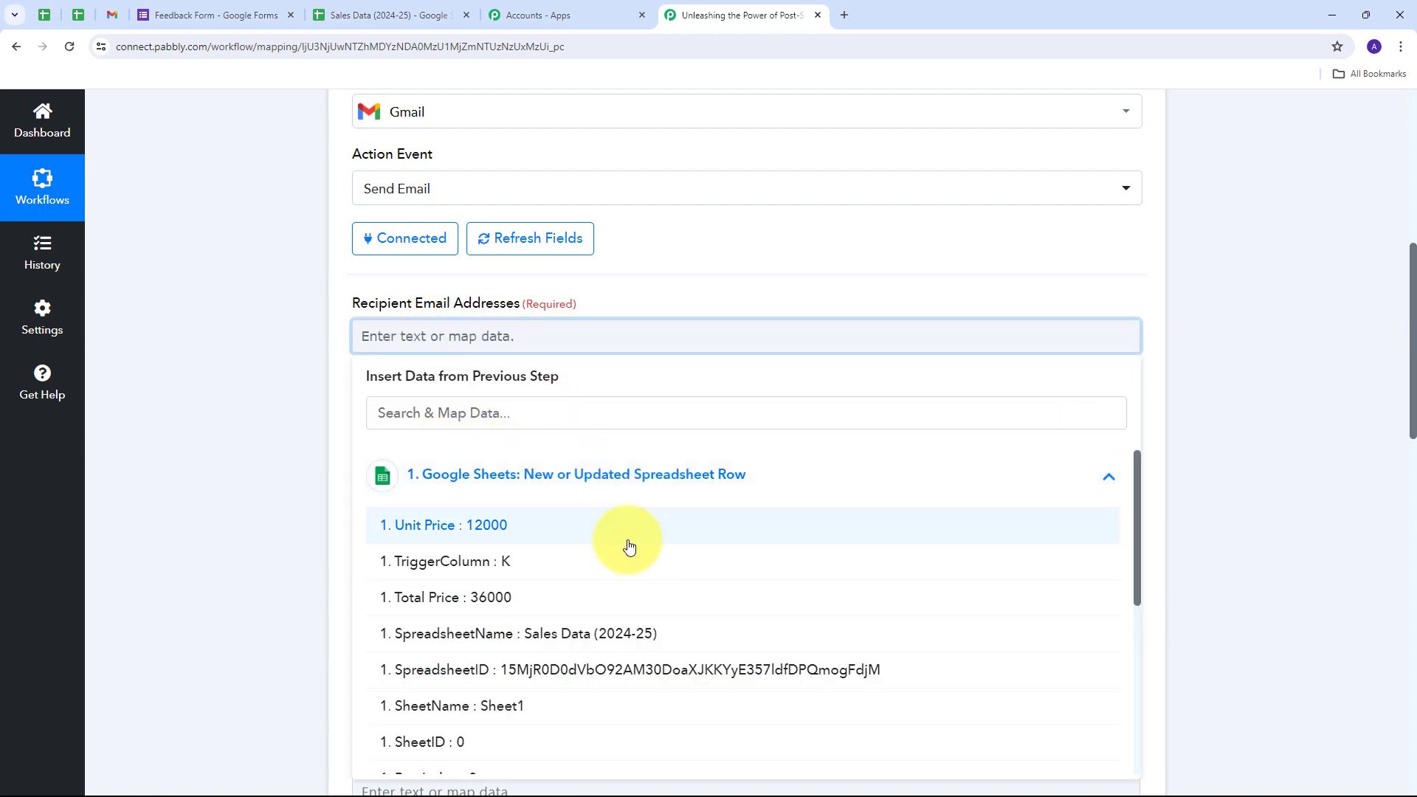
scroll(624, 520, "down", 2)
scroll(624, 520, "down", 3)
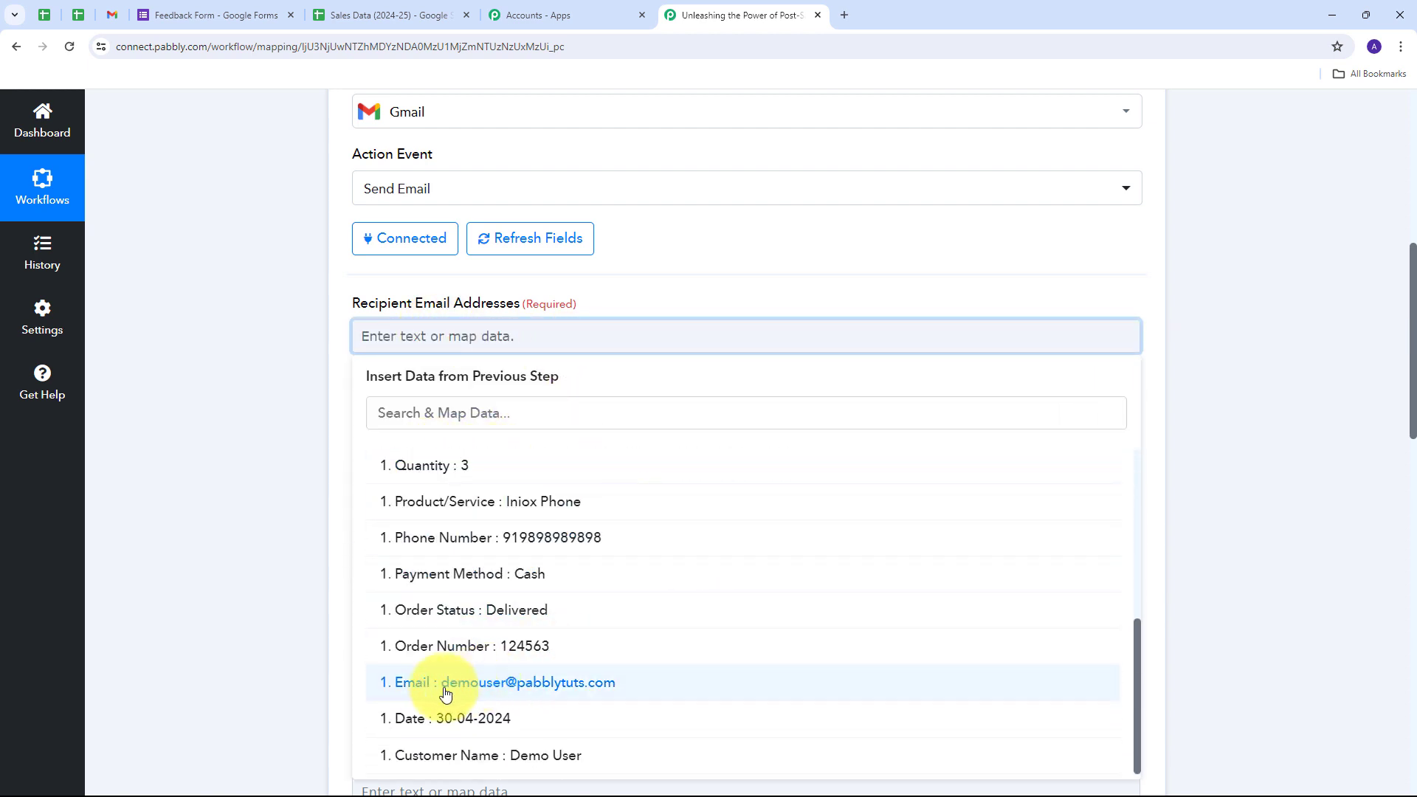
left_click(532, 692)
left_click(241, 393)
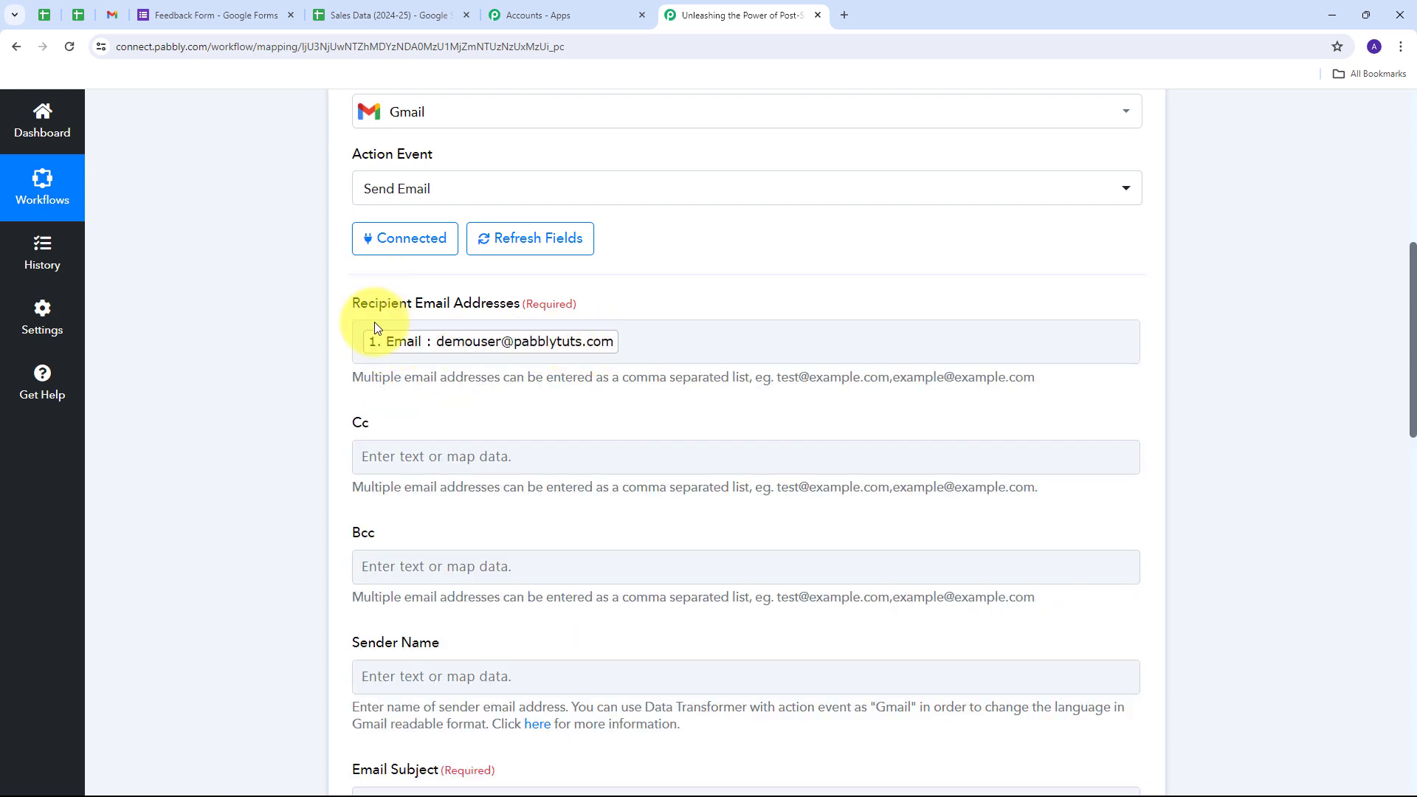
Set the sender name of the Gmail message to "Pabbly".
scroll(453, 341, "down", 4)
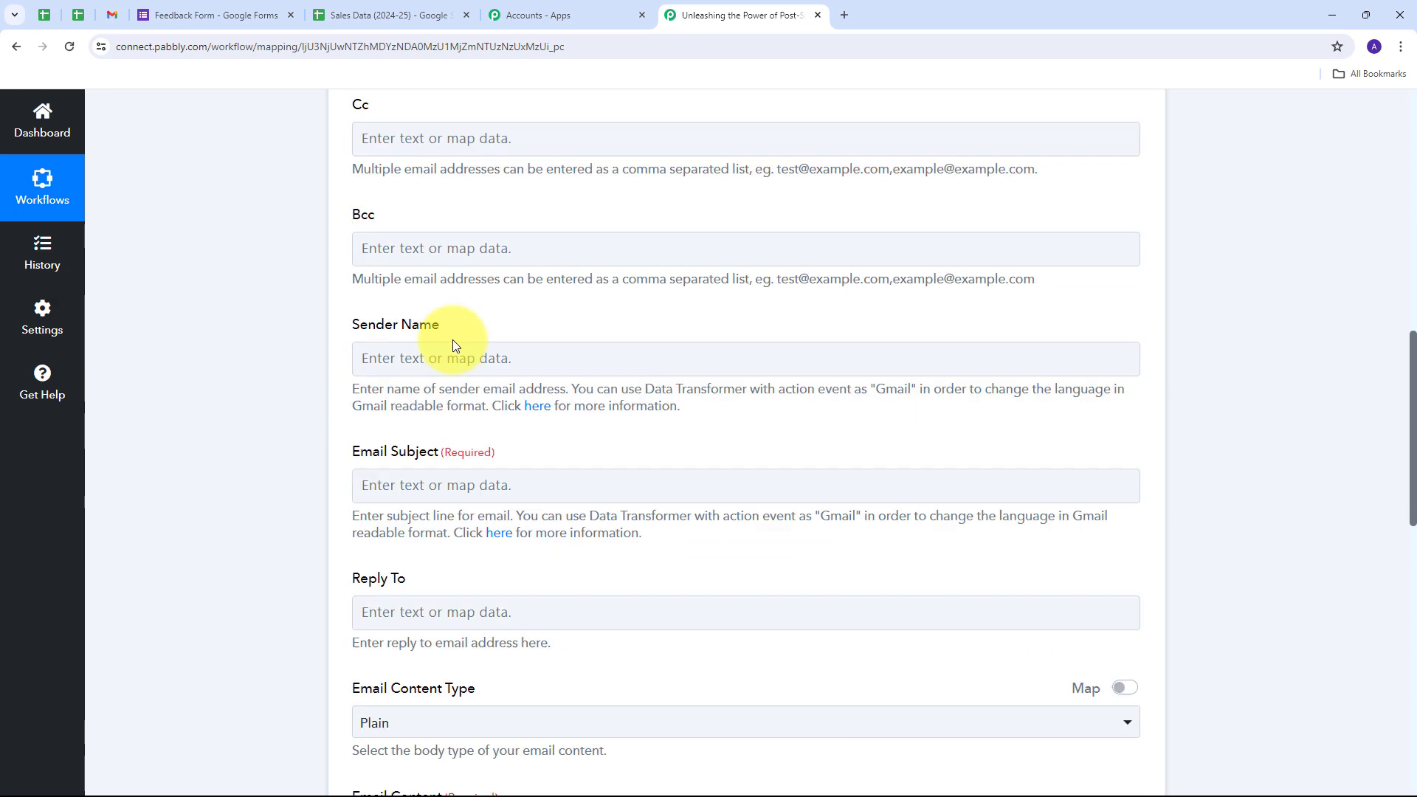
scroll(453, 345, "down", 1)
left_click(380, 307)
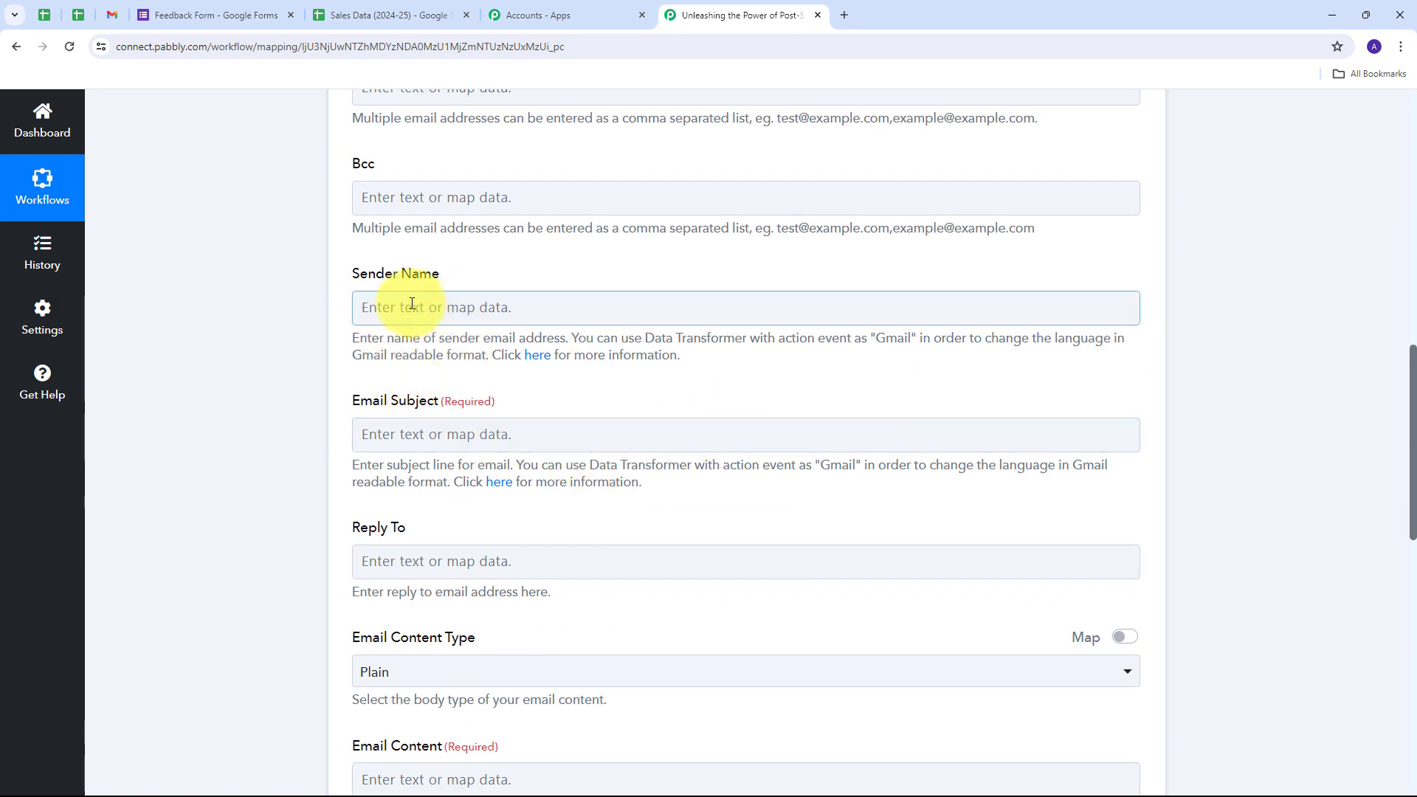
left_click(415, 303)
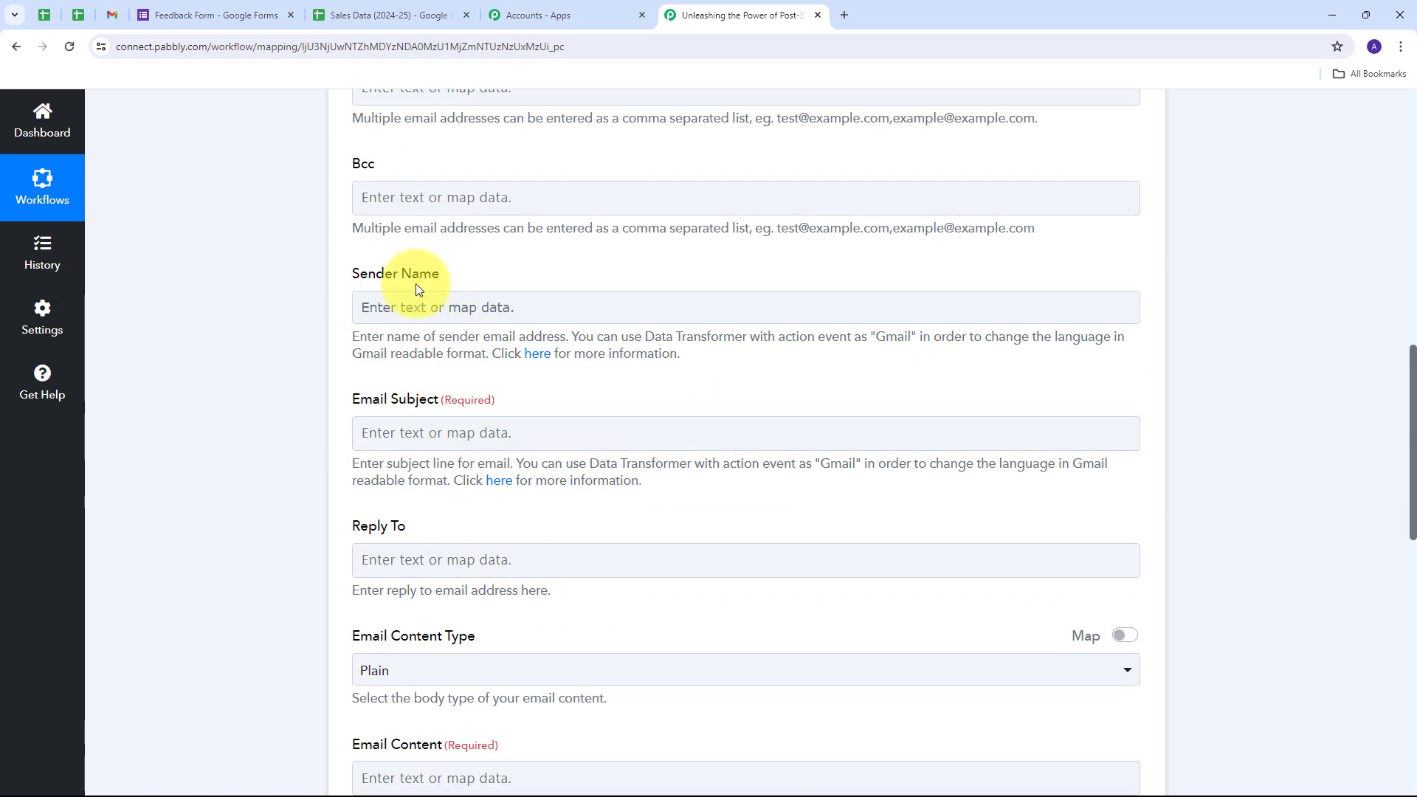
left_click(403, 307)
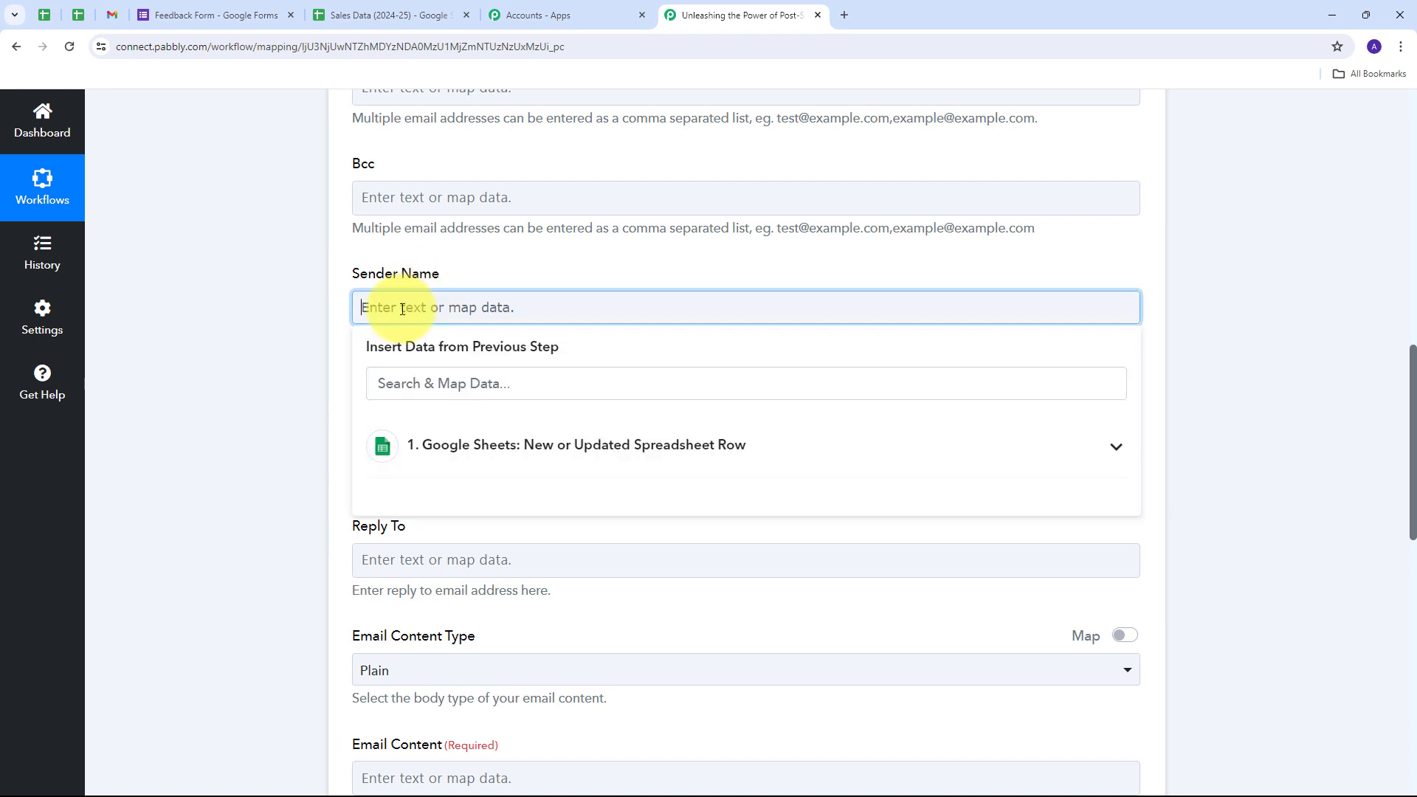
type("Pabbly")
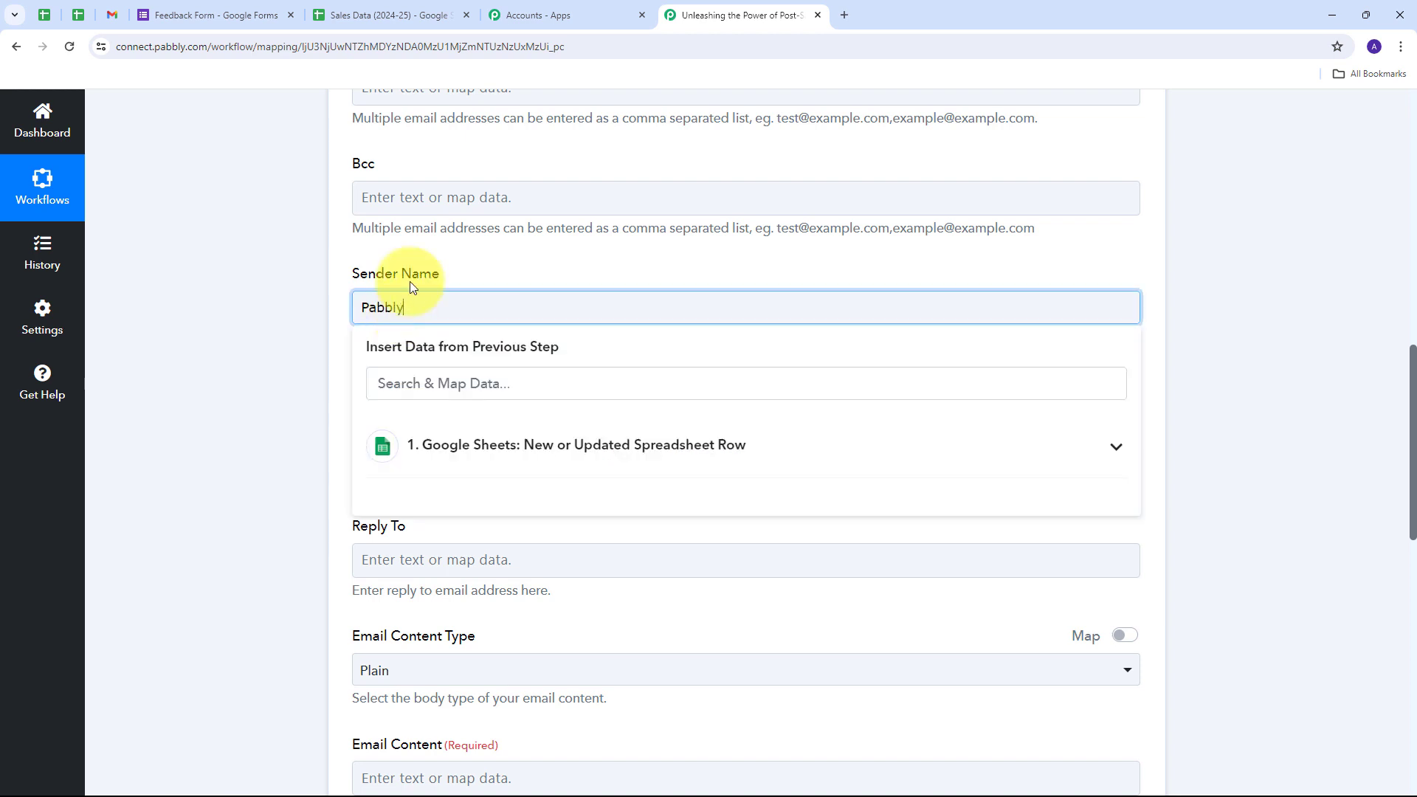
left_click(455, 272)
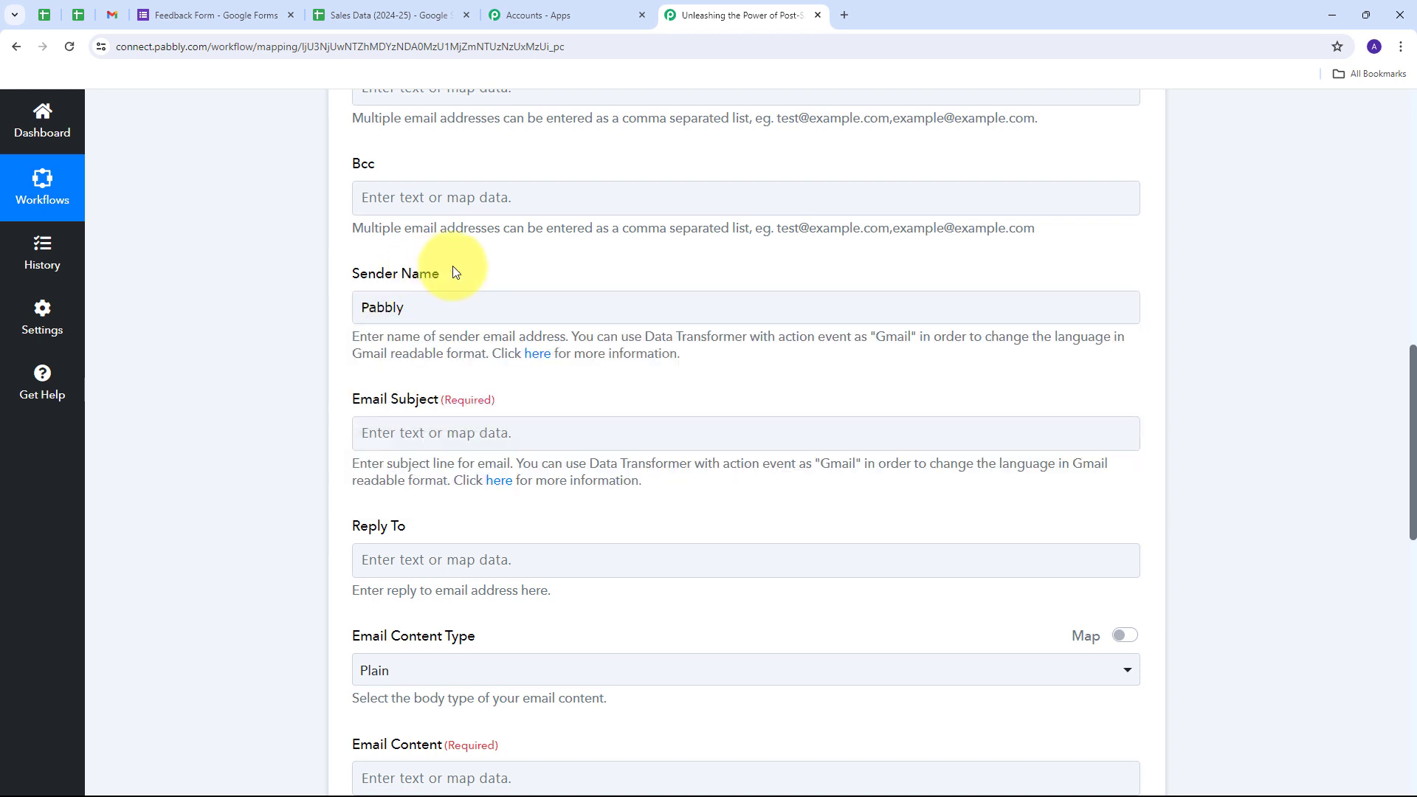
Enter "Your Feedback Matters!" as the email subject.
scroll(457, 295, "down", 1)
scroll(458, 318, "down", 2)
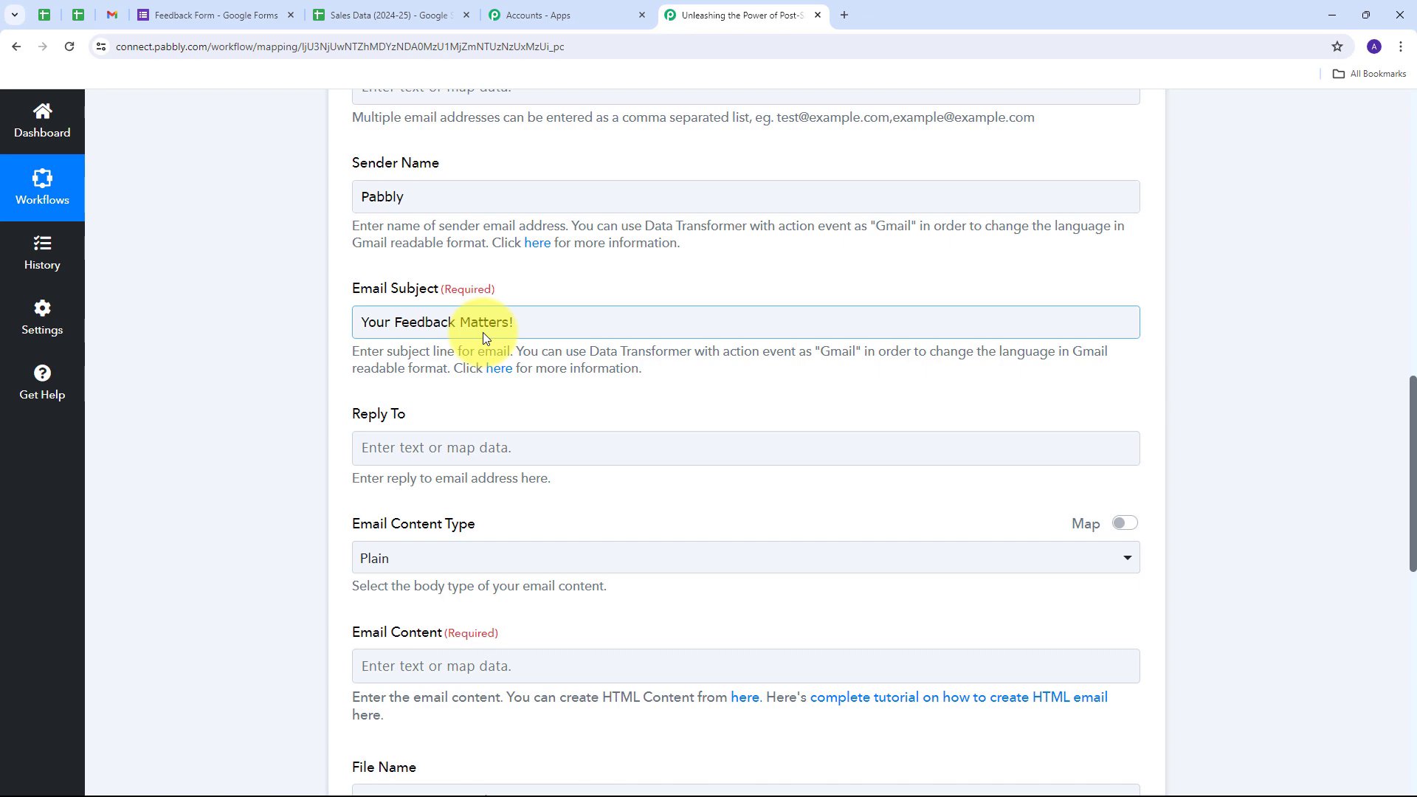
scroll(482, 332, "down", 3)
scroll(499, 322, "up", 4)
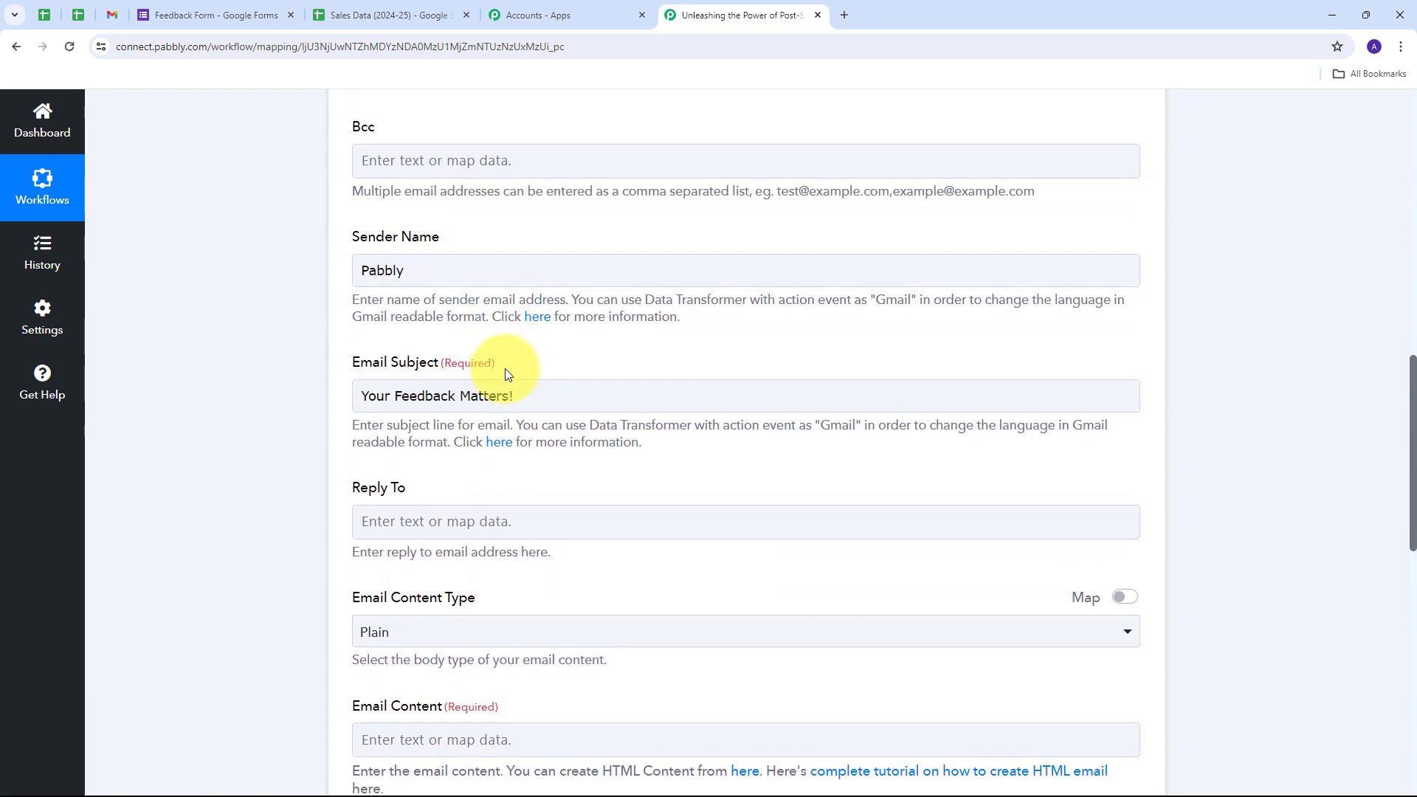
scroll(504, 369, "down", 3)
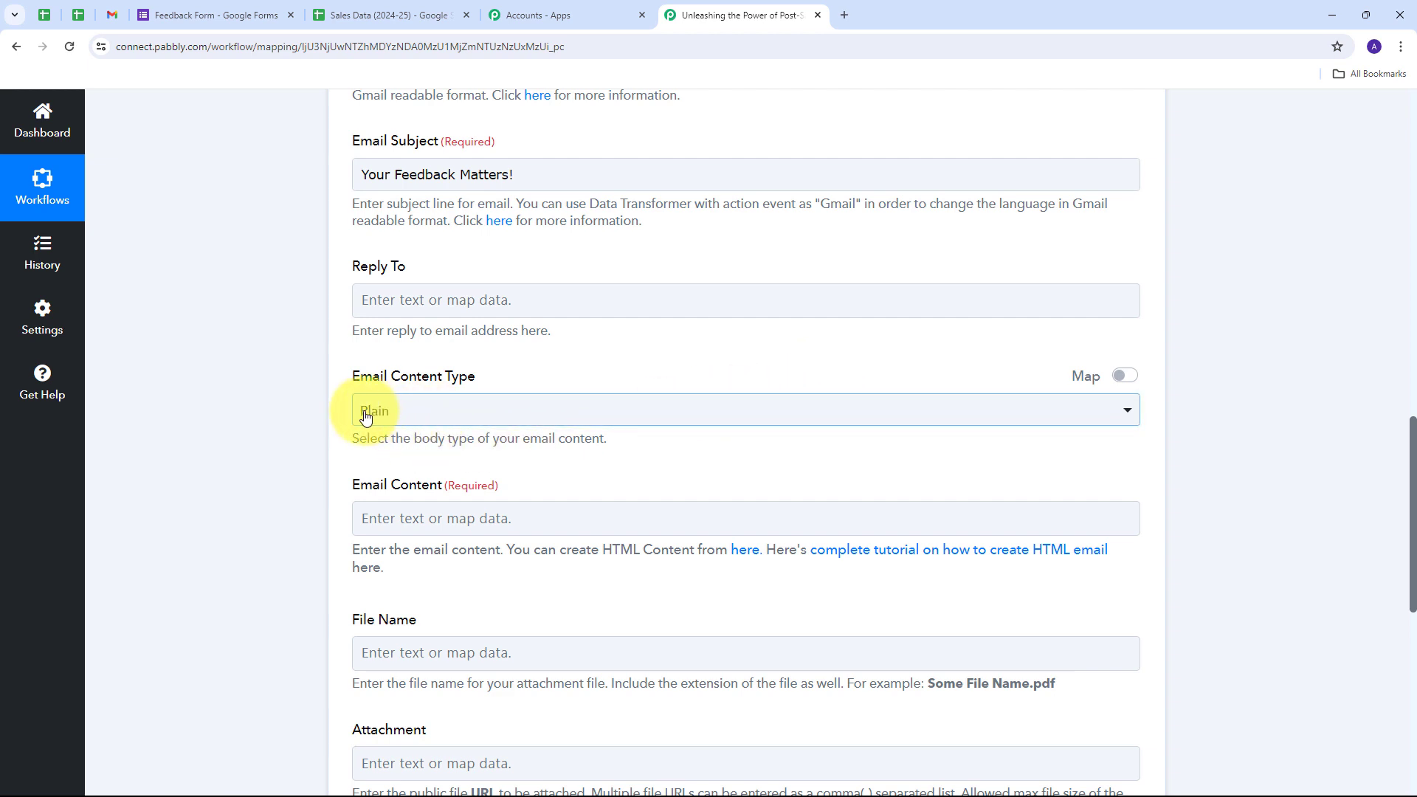
Keep the email content type as Plain and paste the prepared feedback-request message into the email content.
left_click(519, 422)
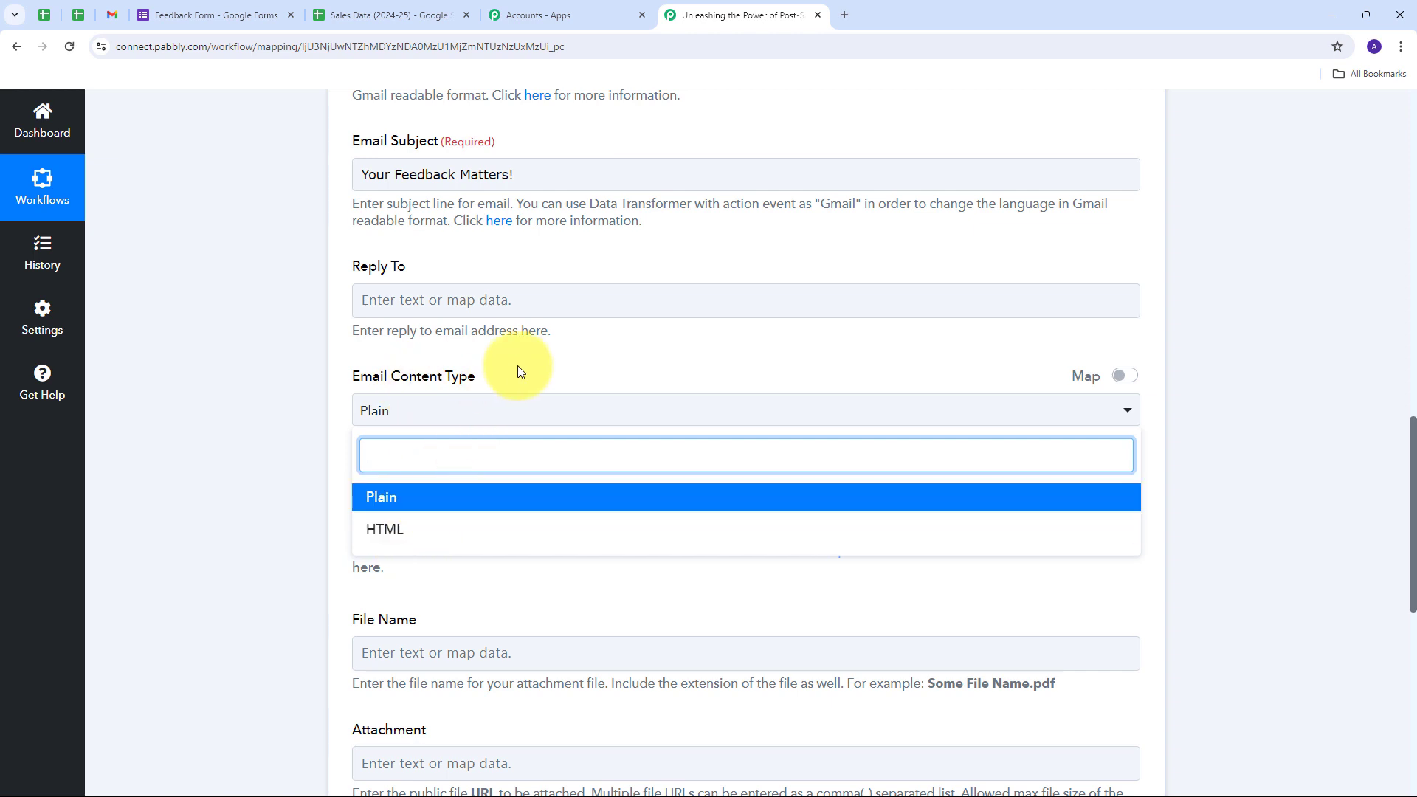
left_click(381, 502)
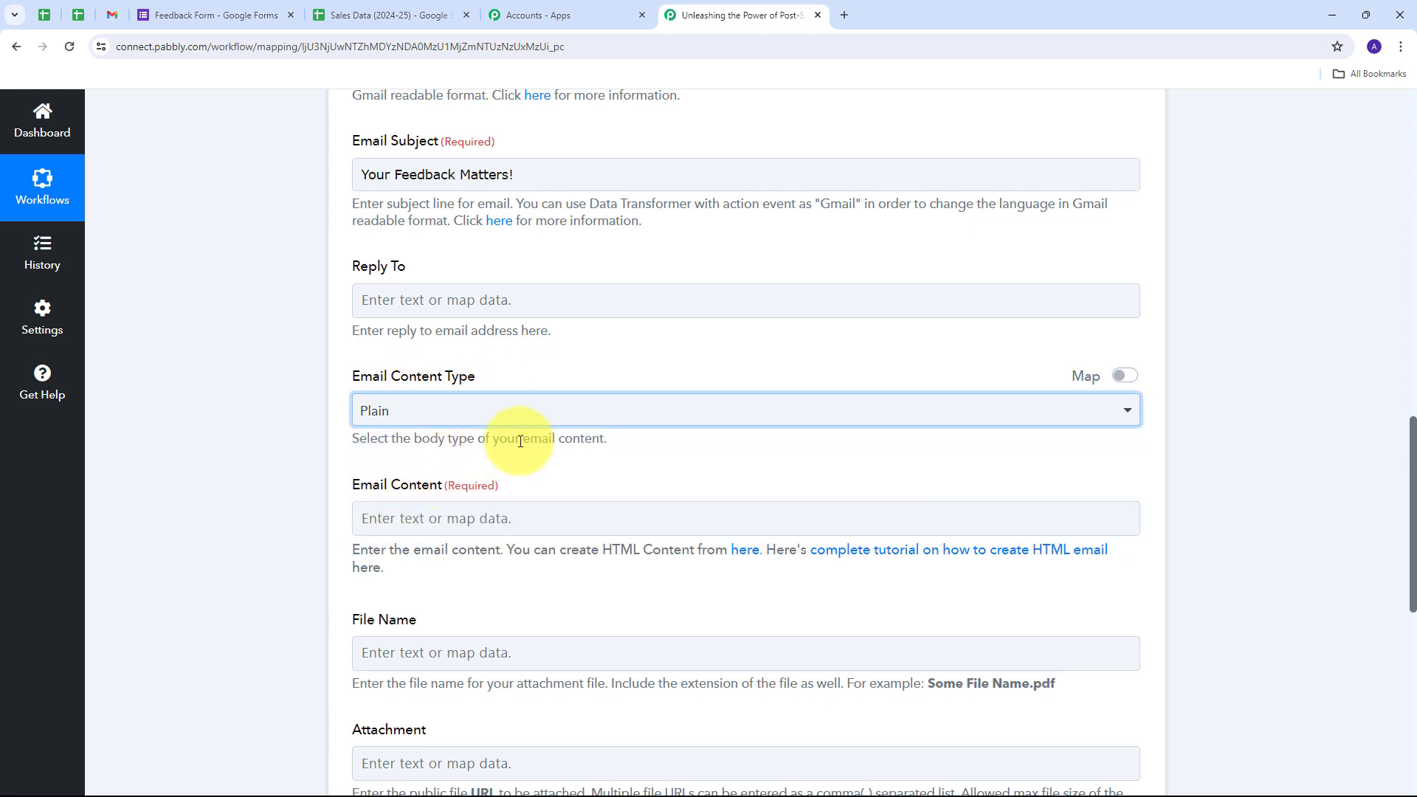
scroll(520, 439, "down", 1)
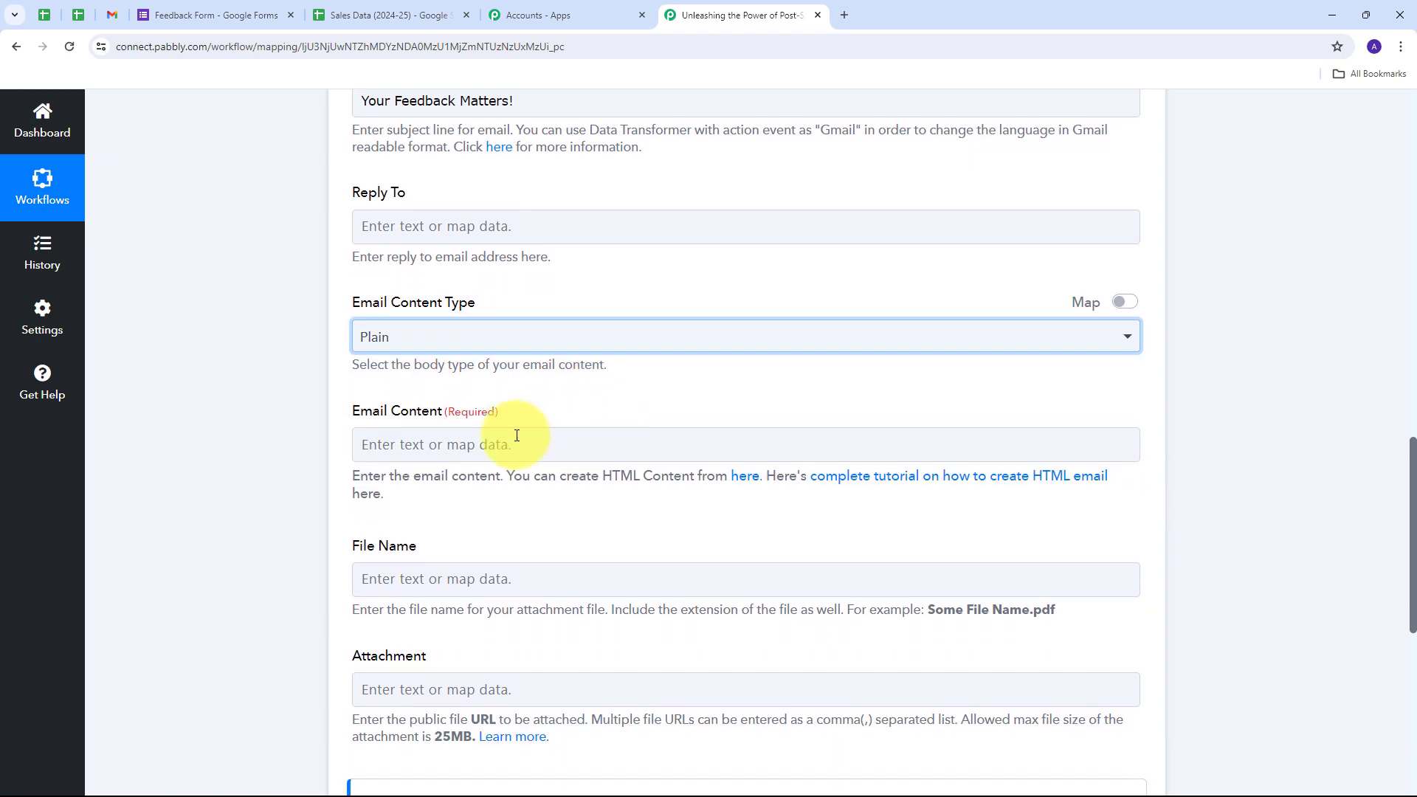
left_click(365, 445)
key("ctrl+v")
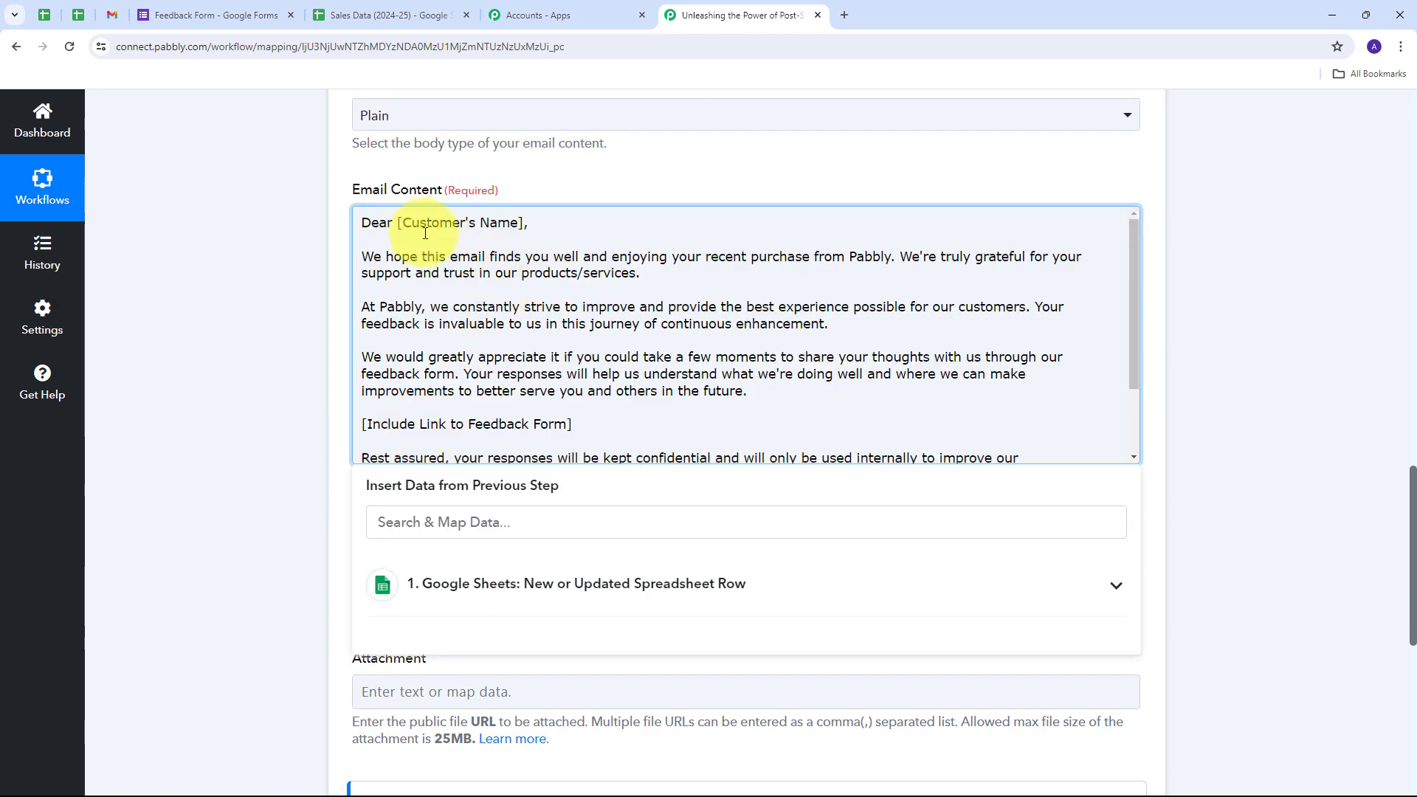
scroll(424, 255, "down", 2)
scroll(410, 229, "up", 2)
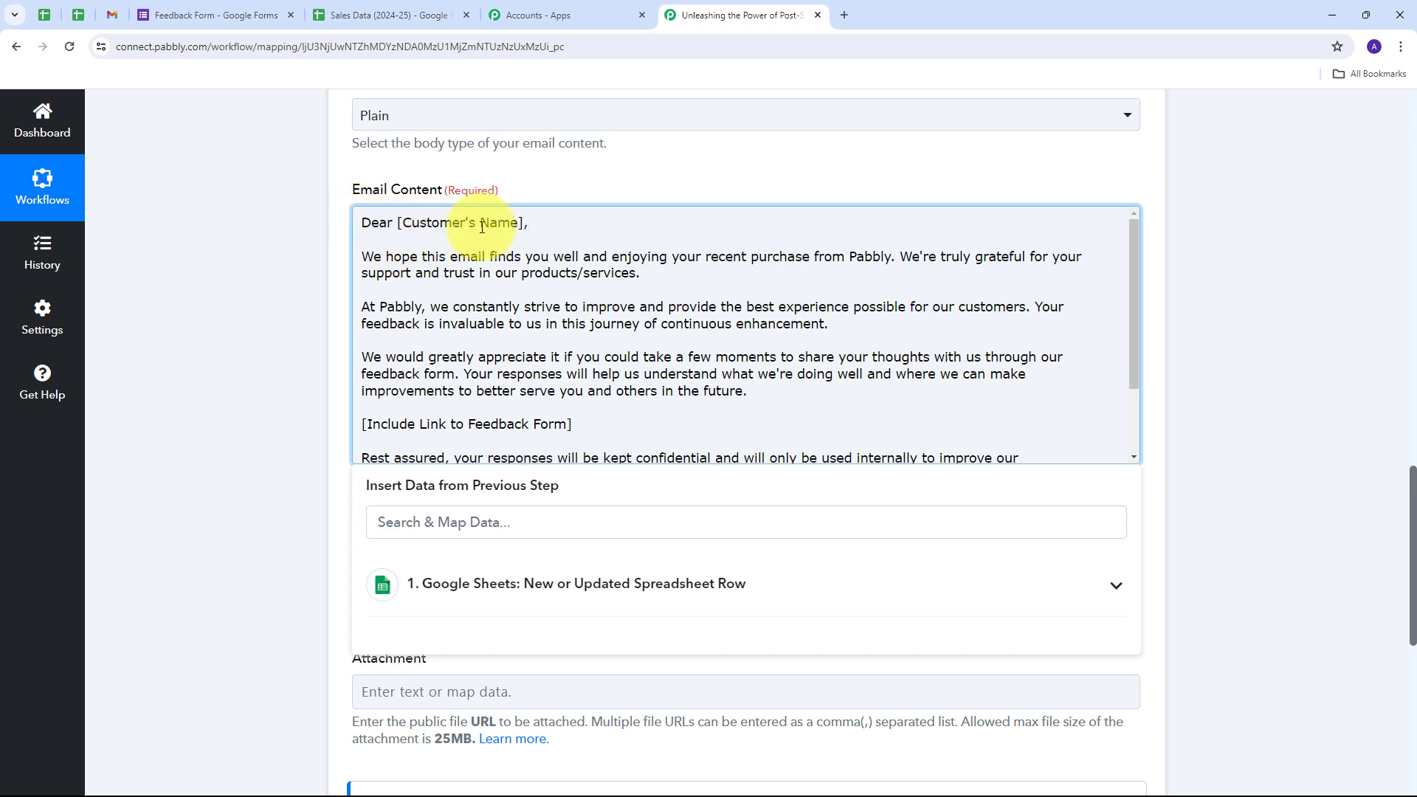
Replace the [Customer's Name] placeholder in the greeting with the Customer Name value mapped from the Google Sheets trigger step.
left_click_drag(397, 222, 524, 227)
key("BackSpace")
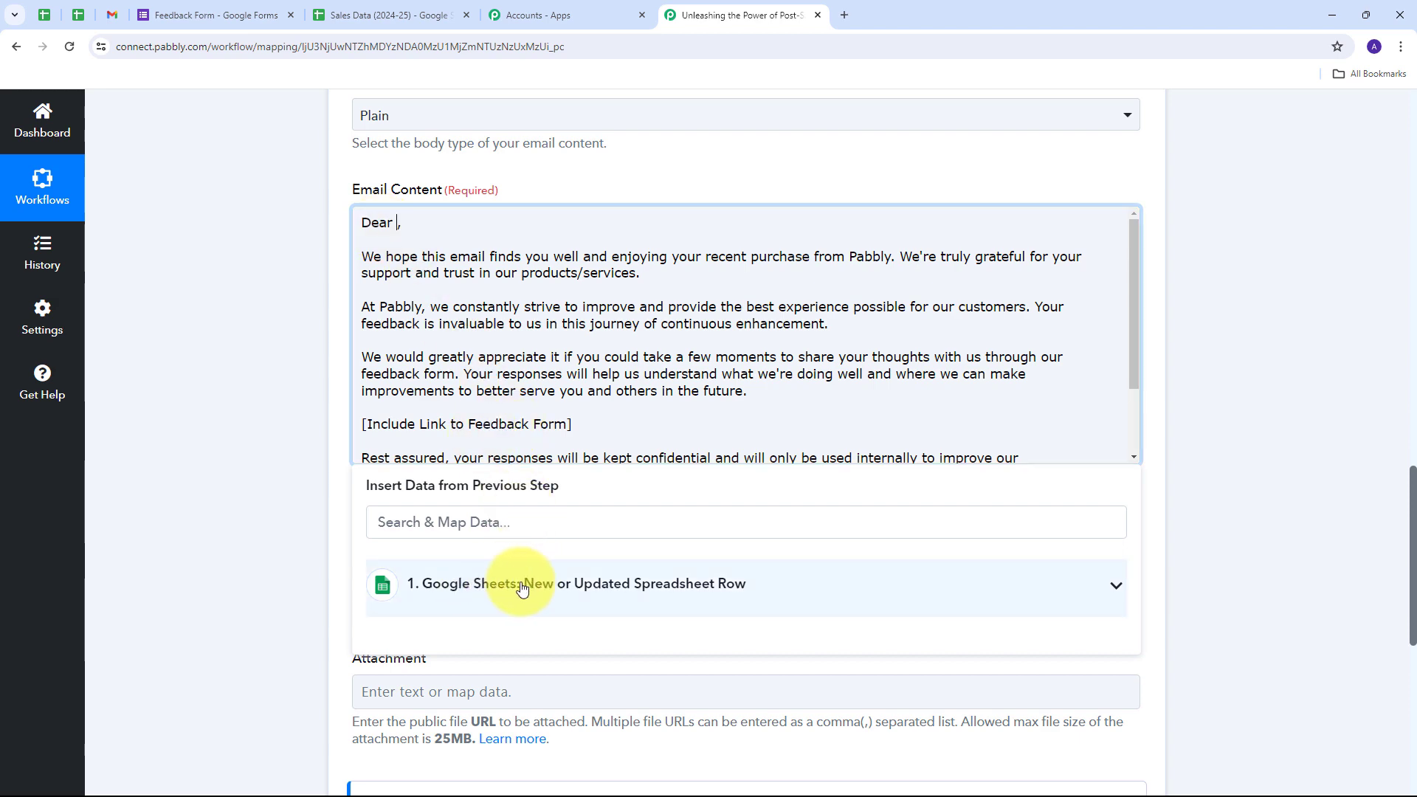
left_click(641, 585)
scroll(597, 384, "down", 2)
scroll(622, 644, "down", 2)
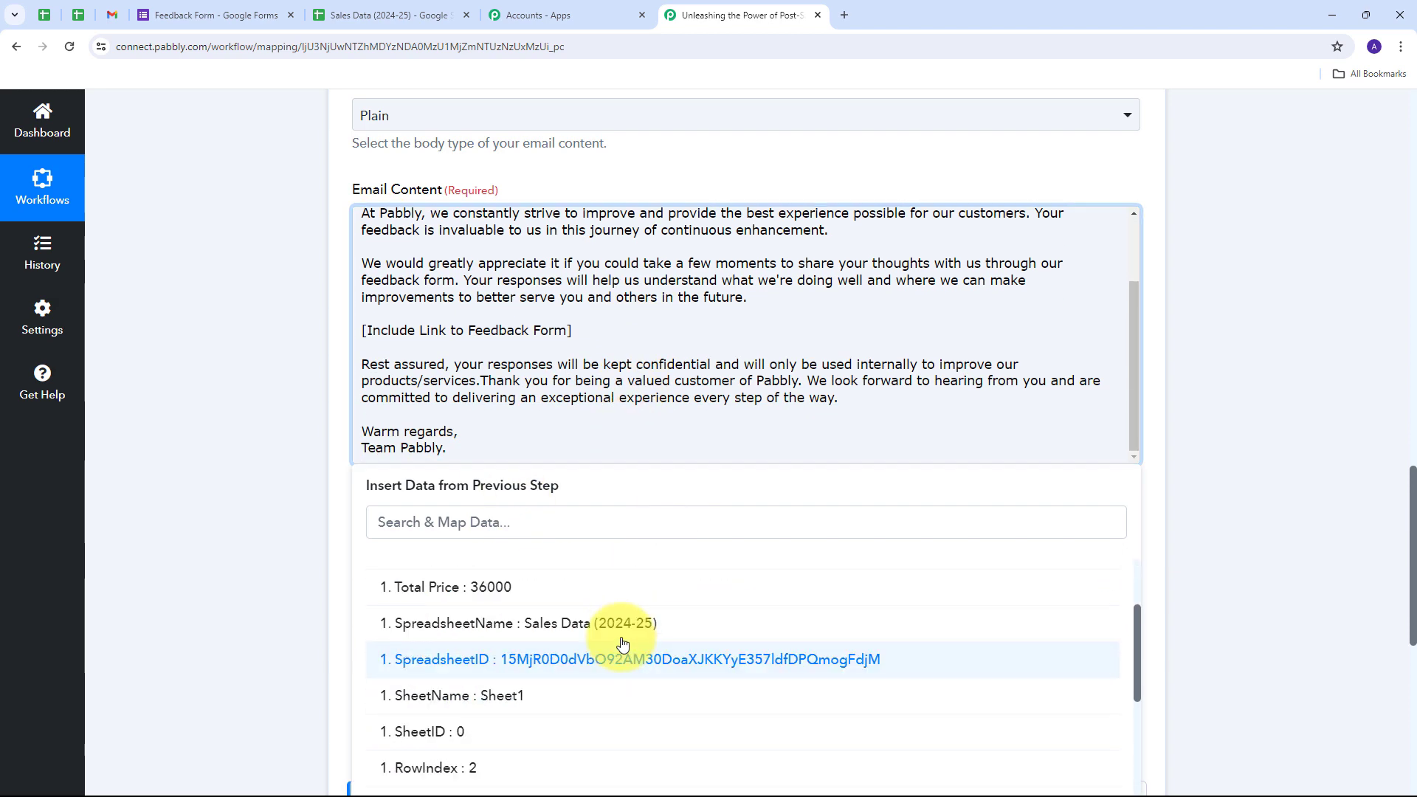
scroll(622, 644, "down", 5)
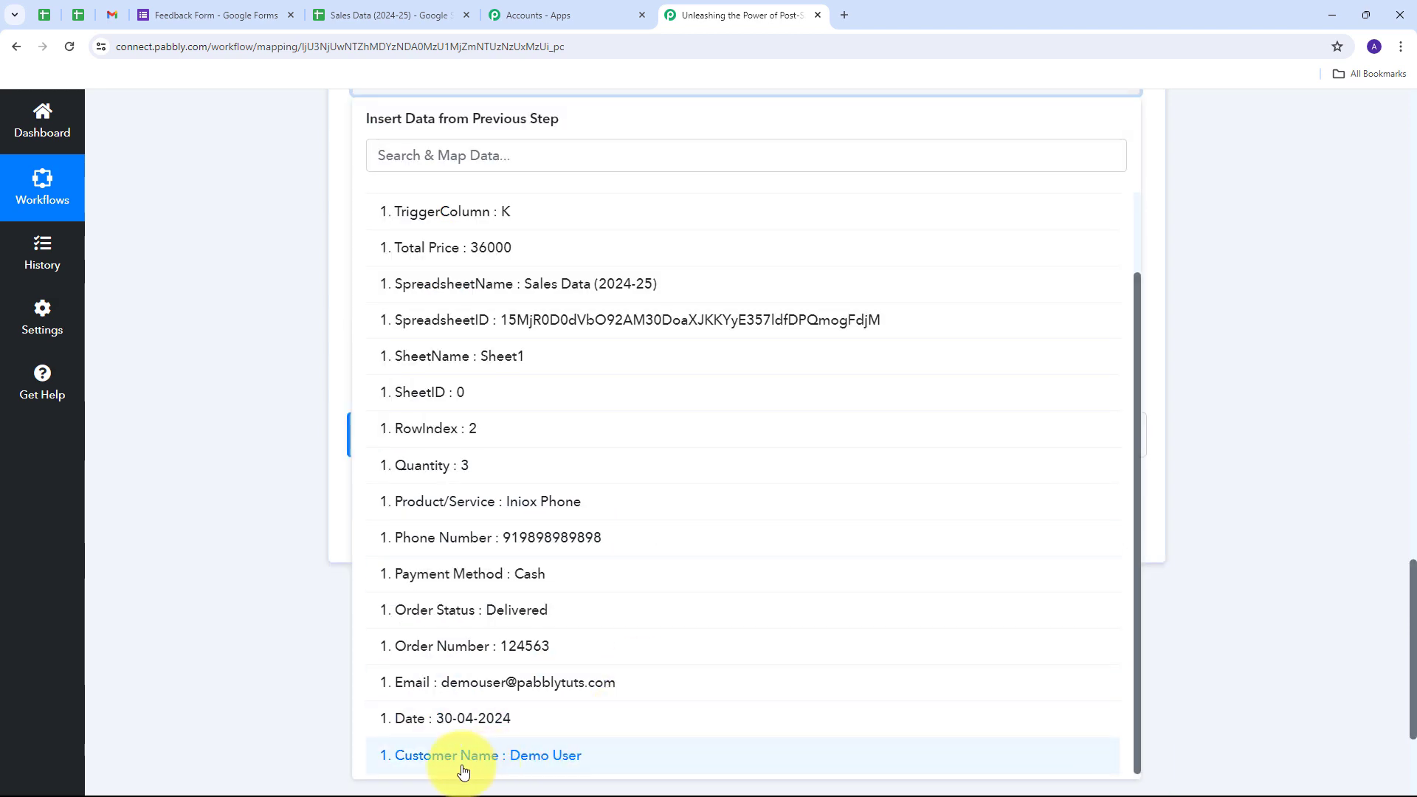
left_click(536, 760)
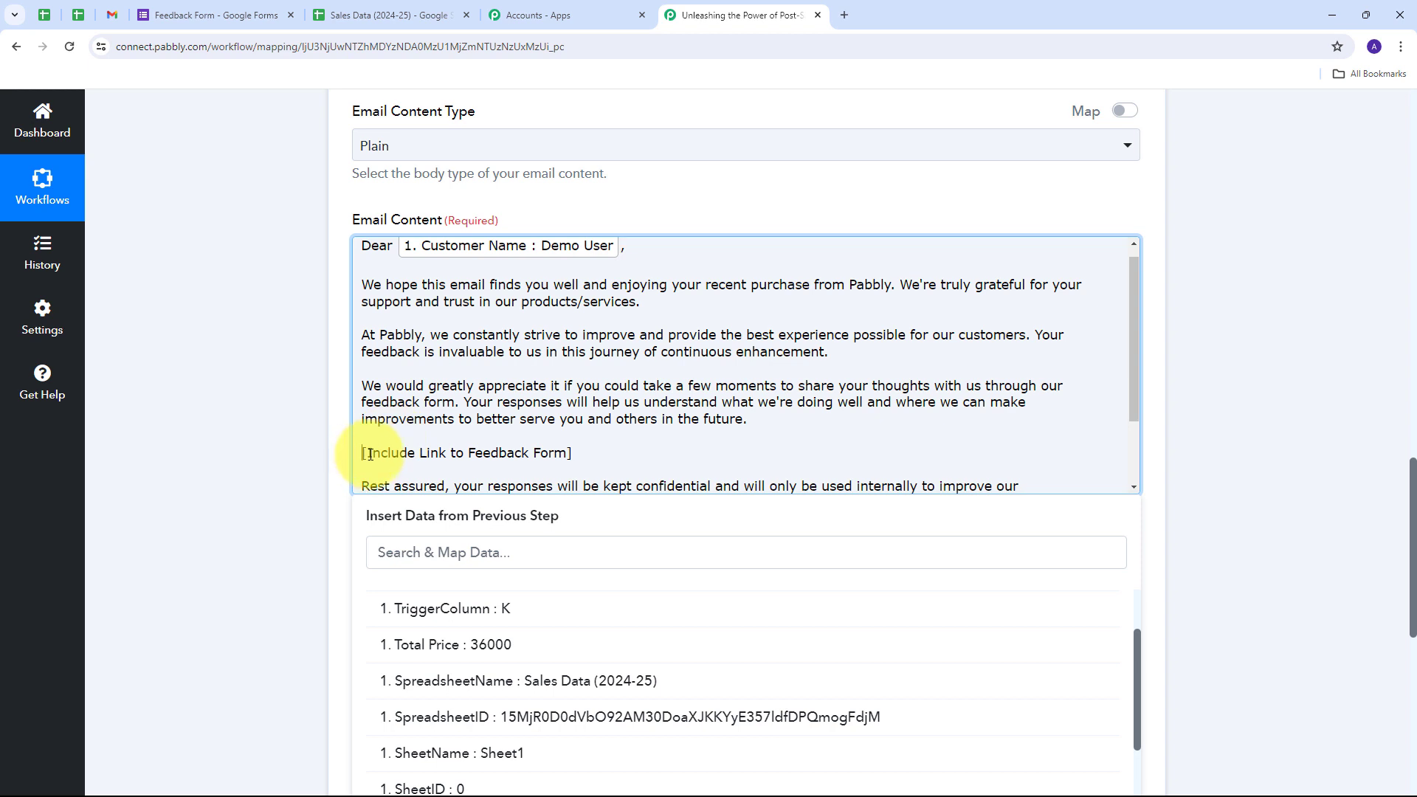
Replace the [Include Link to Feedback Form] placeholder with the shareable link copied from the Feedback Form in Google Forms.
left_click_drag(362, 452, 585, 460)
key("BackSpace")
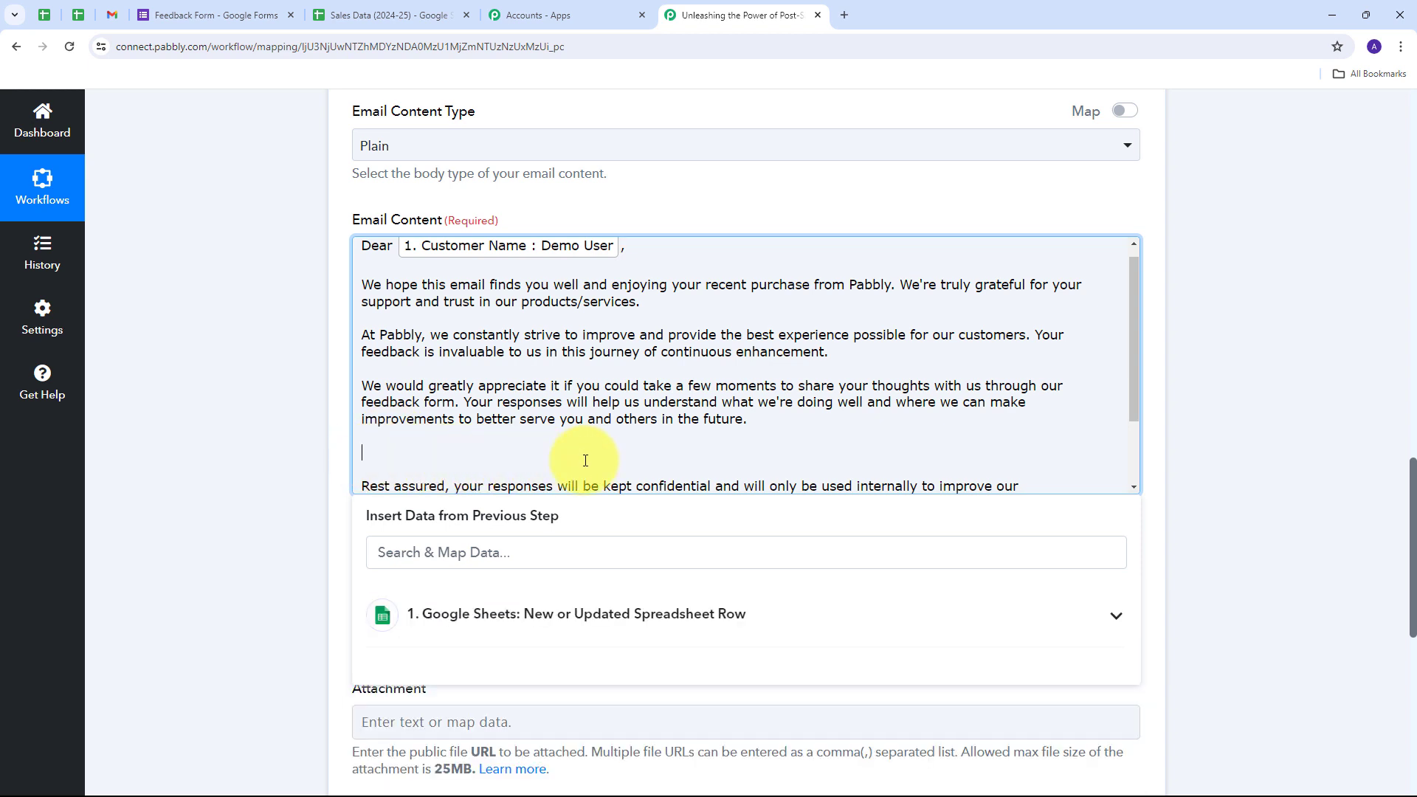
left_click(176, 16)
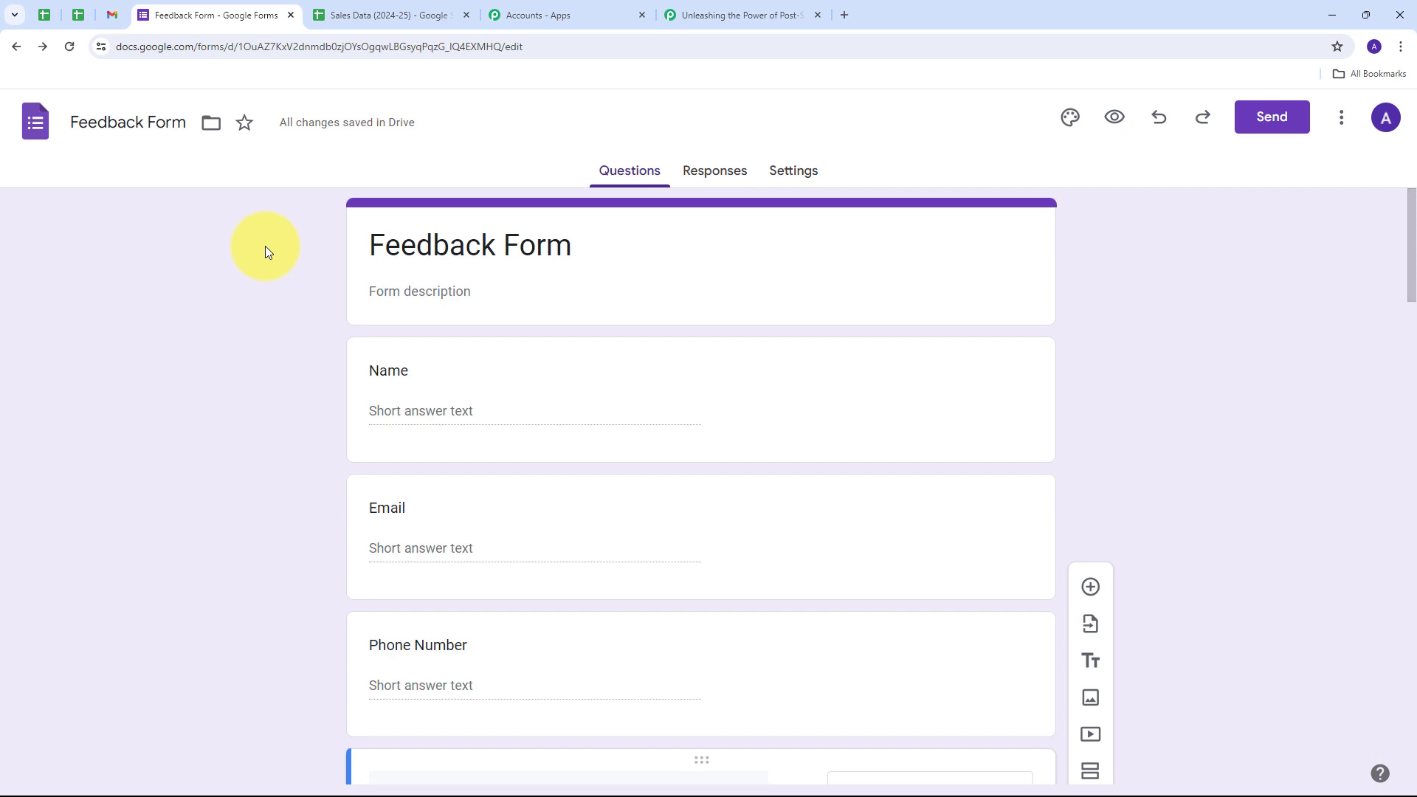
left_click(1268, 118)
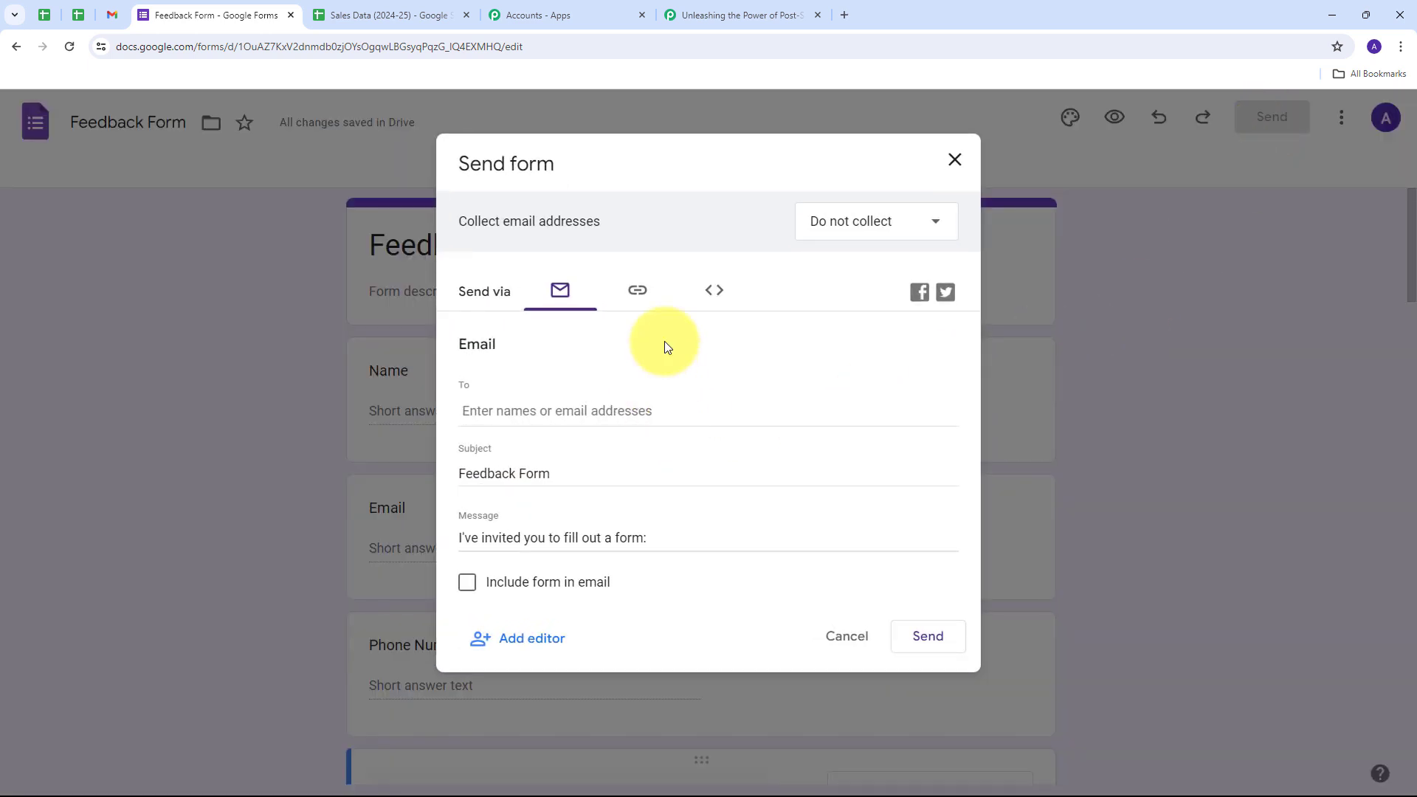
left_click(637, 294)
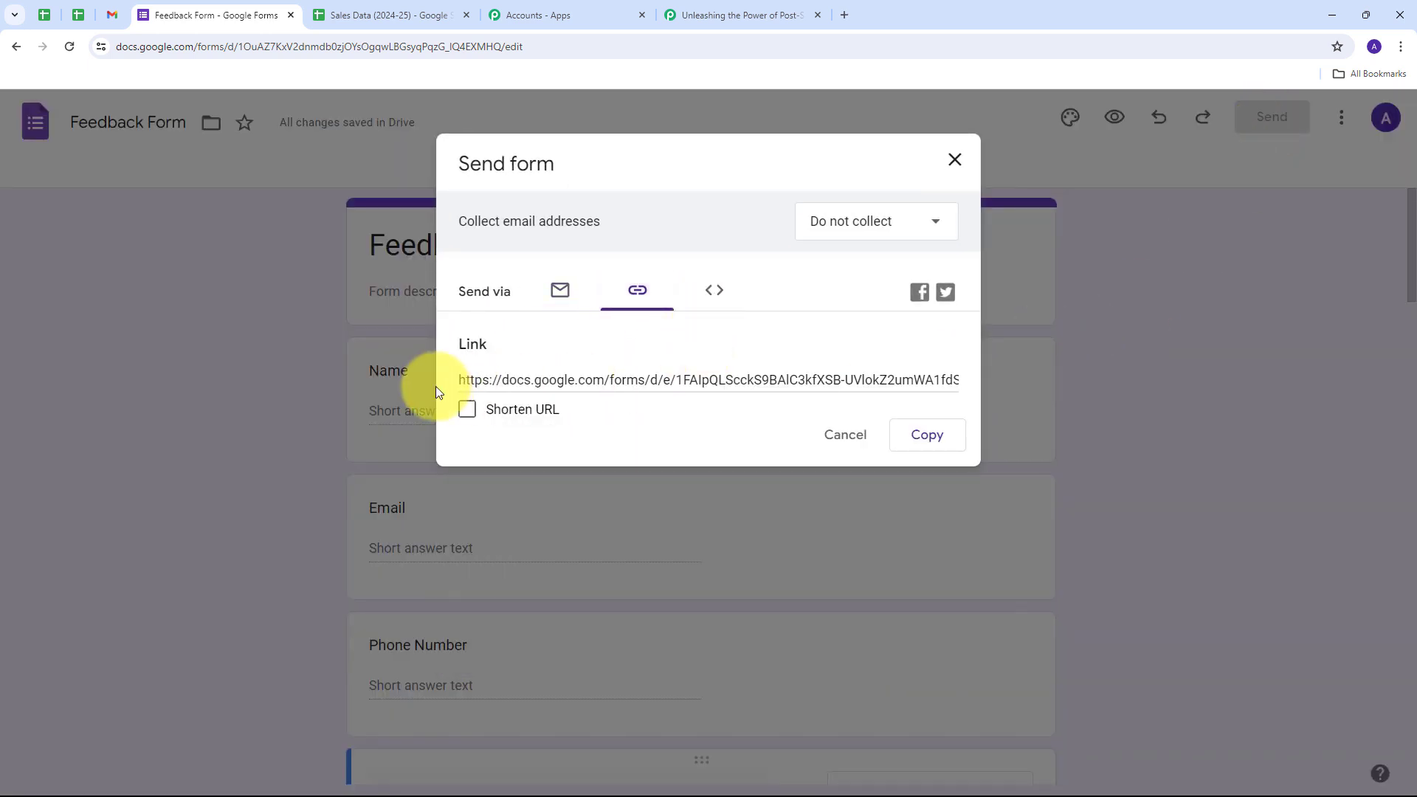
left_click(922, 434)
left_click(737, 15)
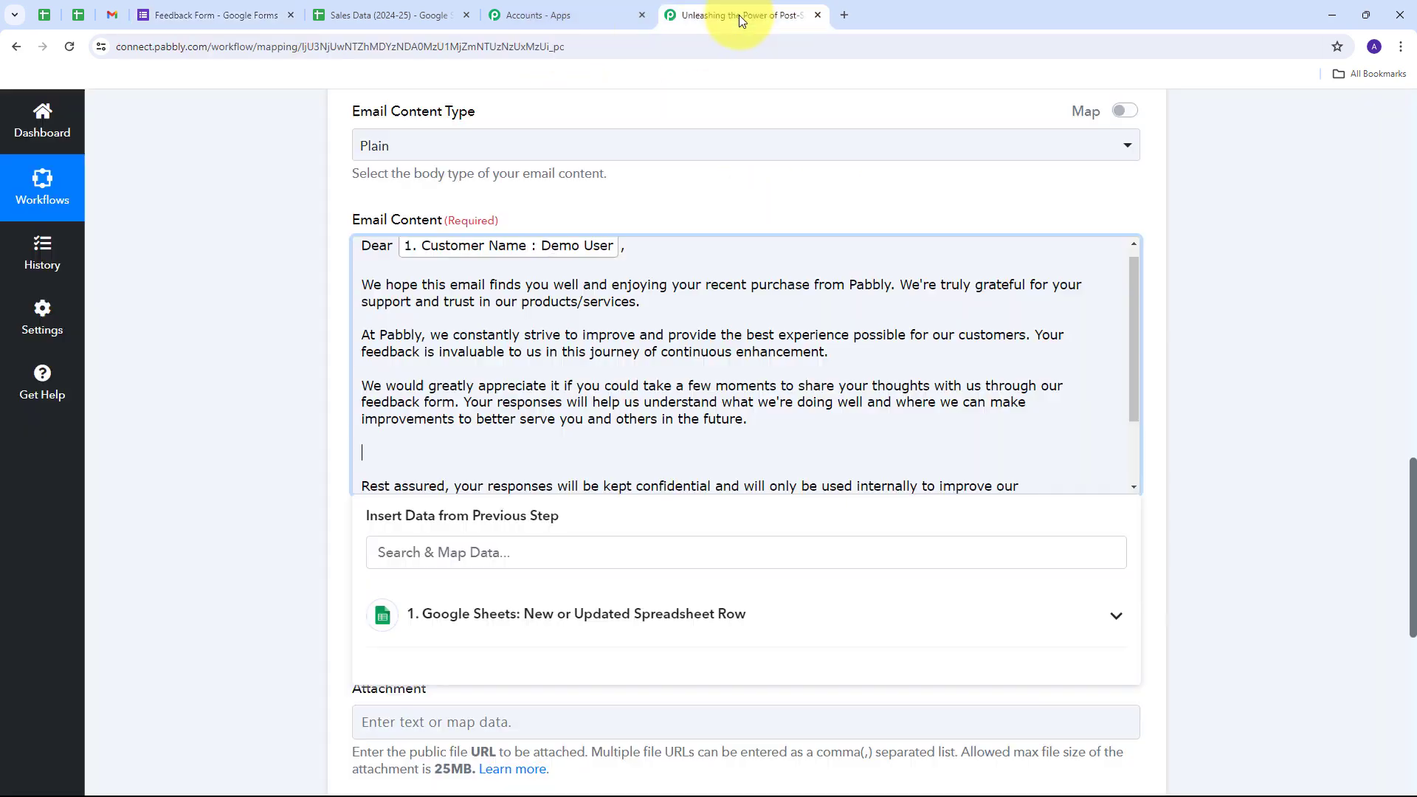
key("ctrl+v")
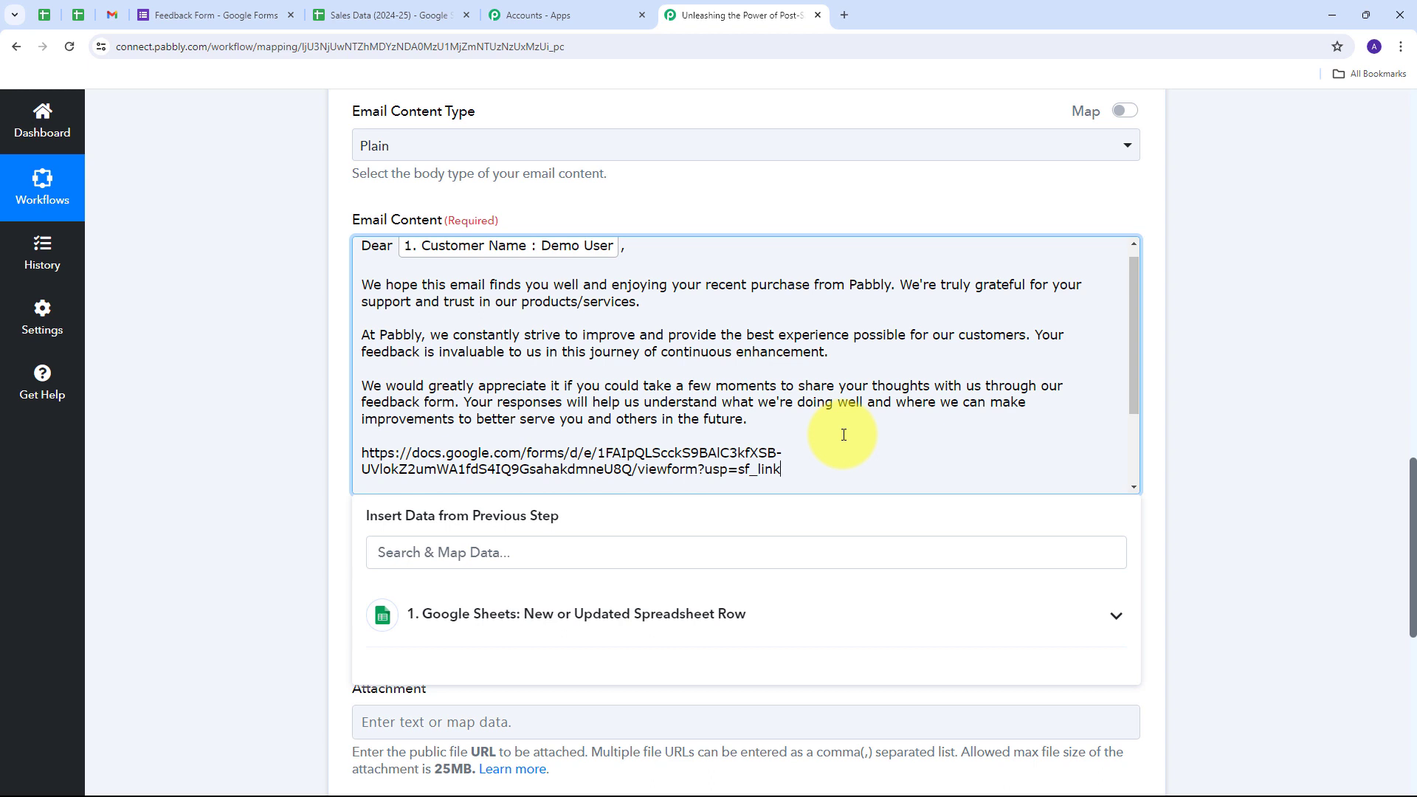
scroll(805, 341, "down", 2)
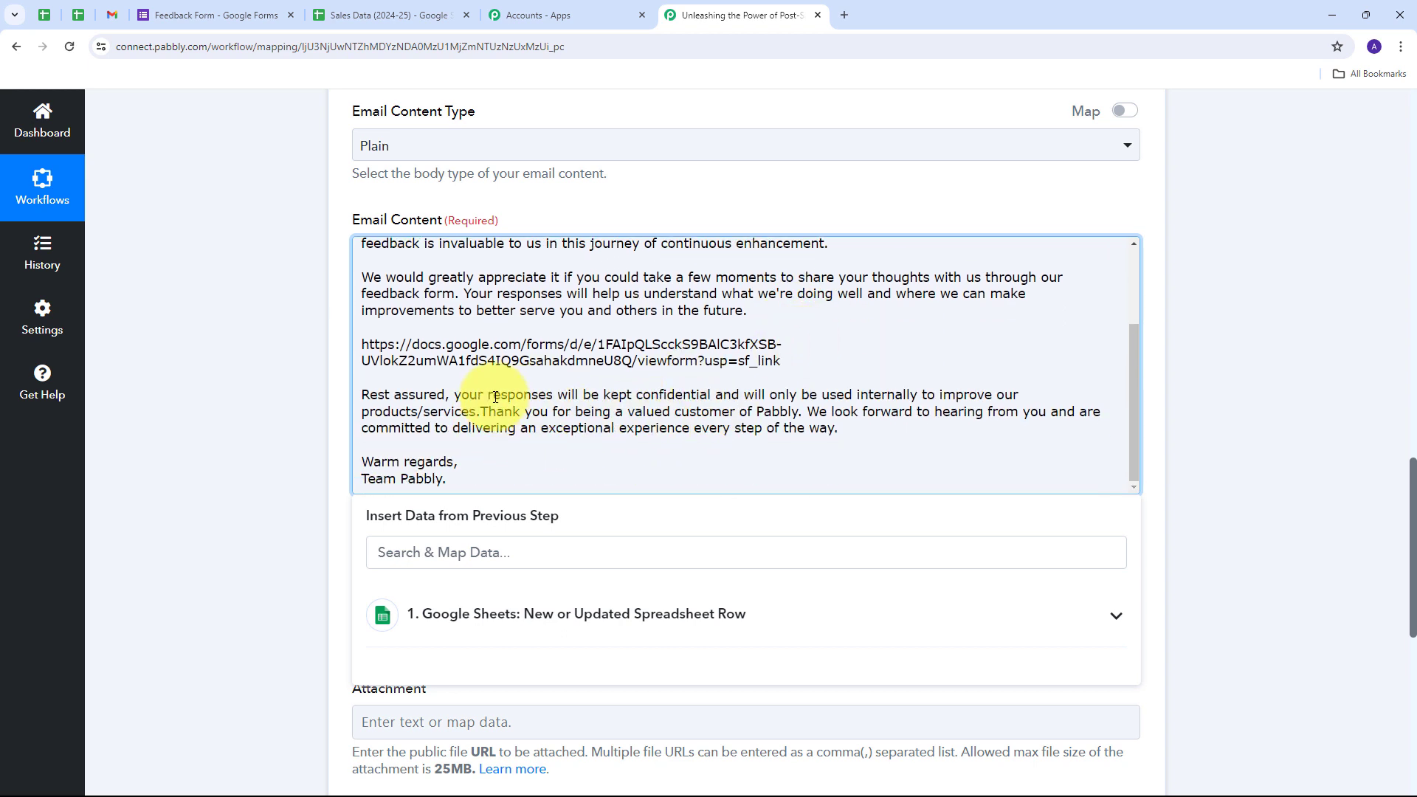
scroll(372, 343, "up", 2)
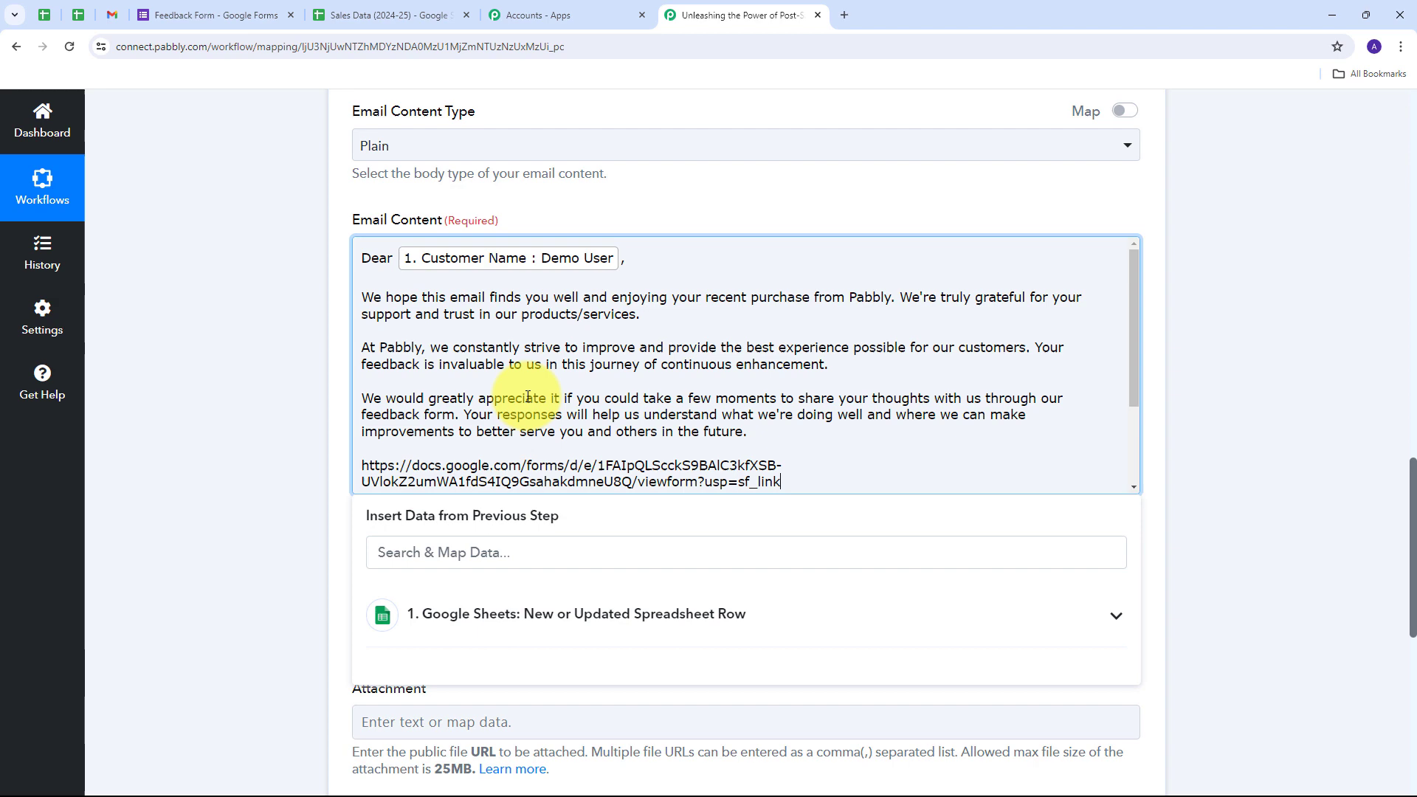
Review the Gmail action's fields, save them with a test request and check the response received.
left_click(273, 344)
scroll(521, 318, "up", 5)
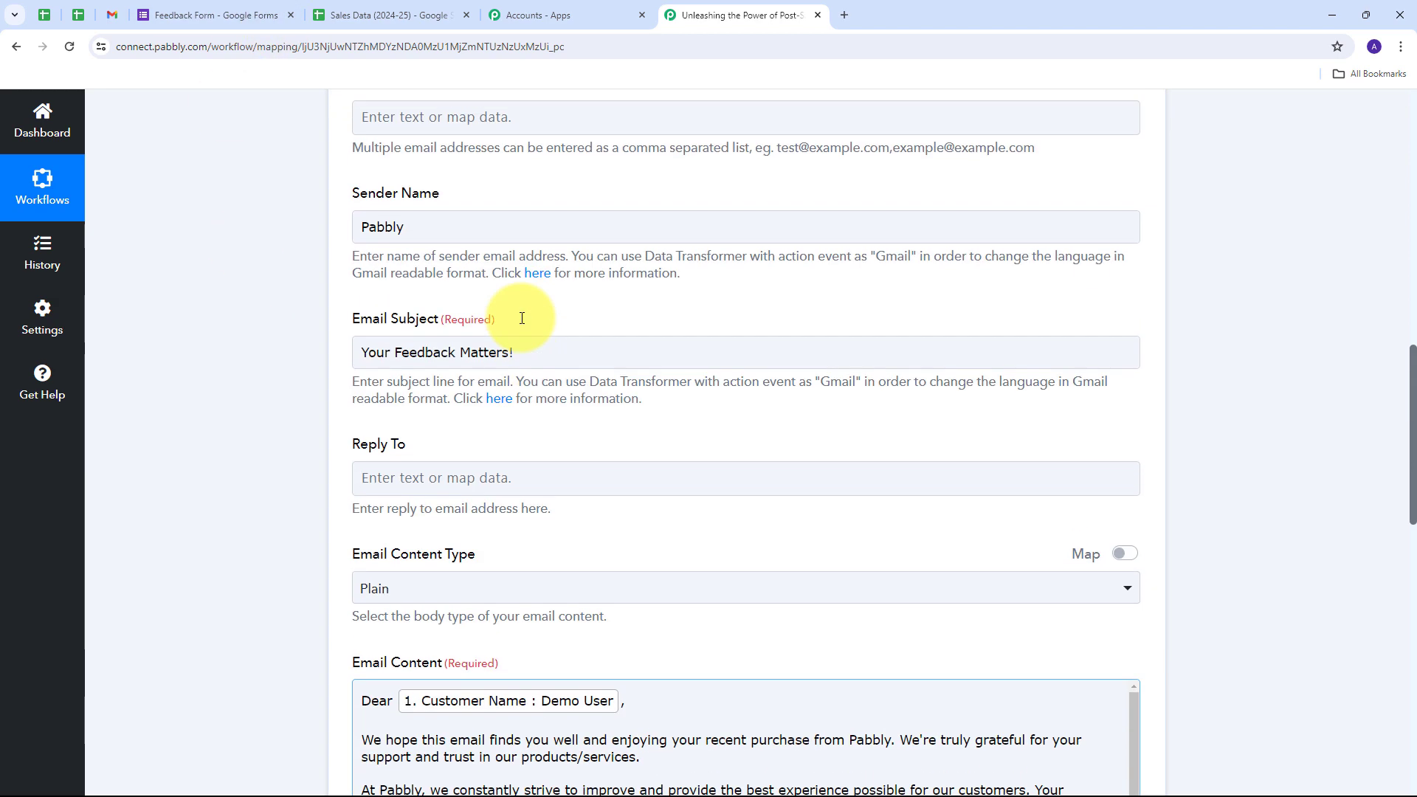
scroll(522, 321, "up", 2)
scroll(528, 316, "down", 5)
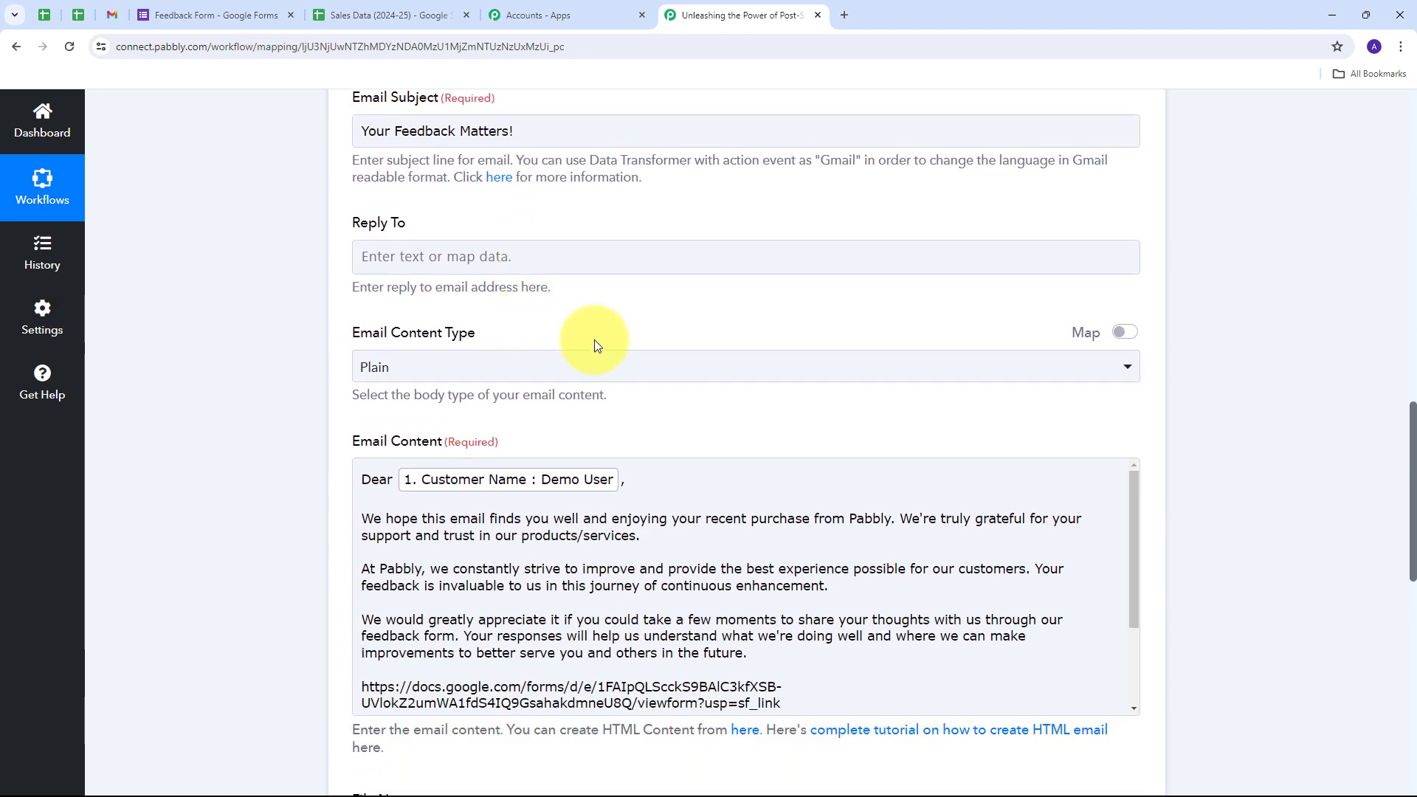
scroll(590, 351, "down", 1)
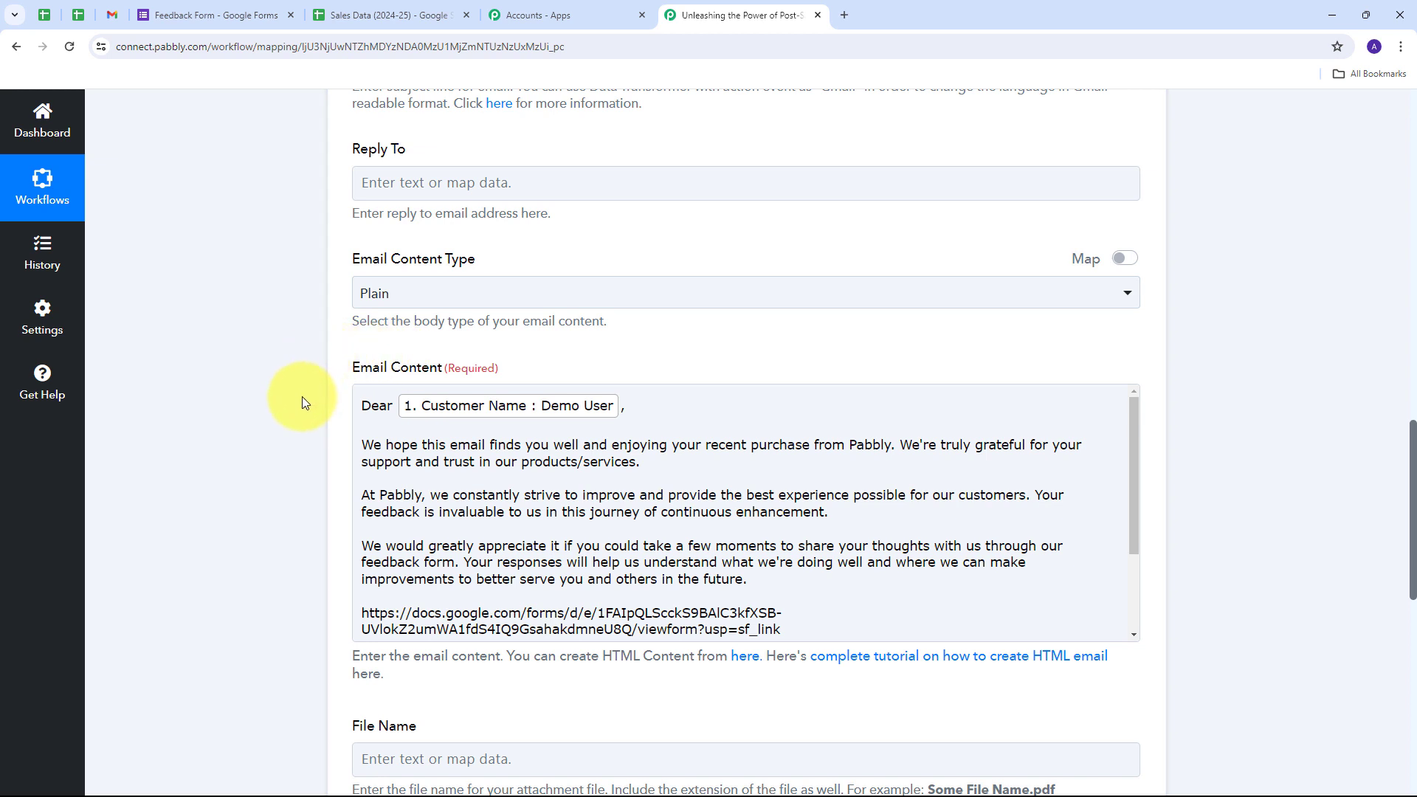
scroll(305, 402, "down", 1)
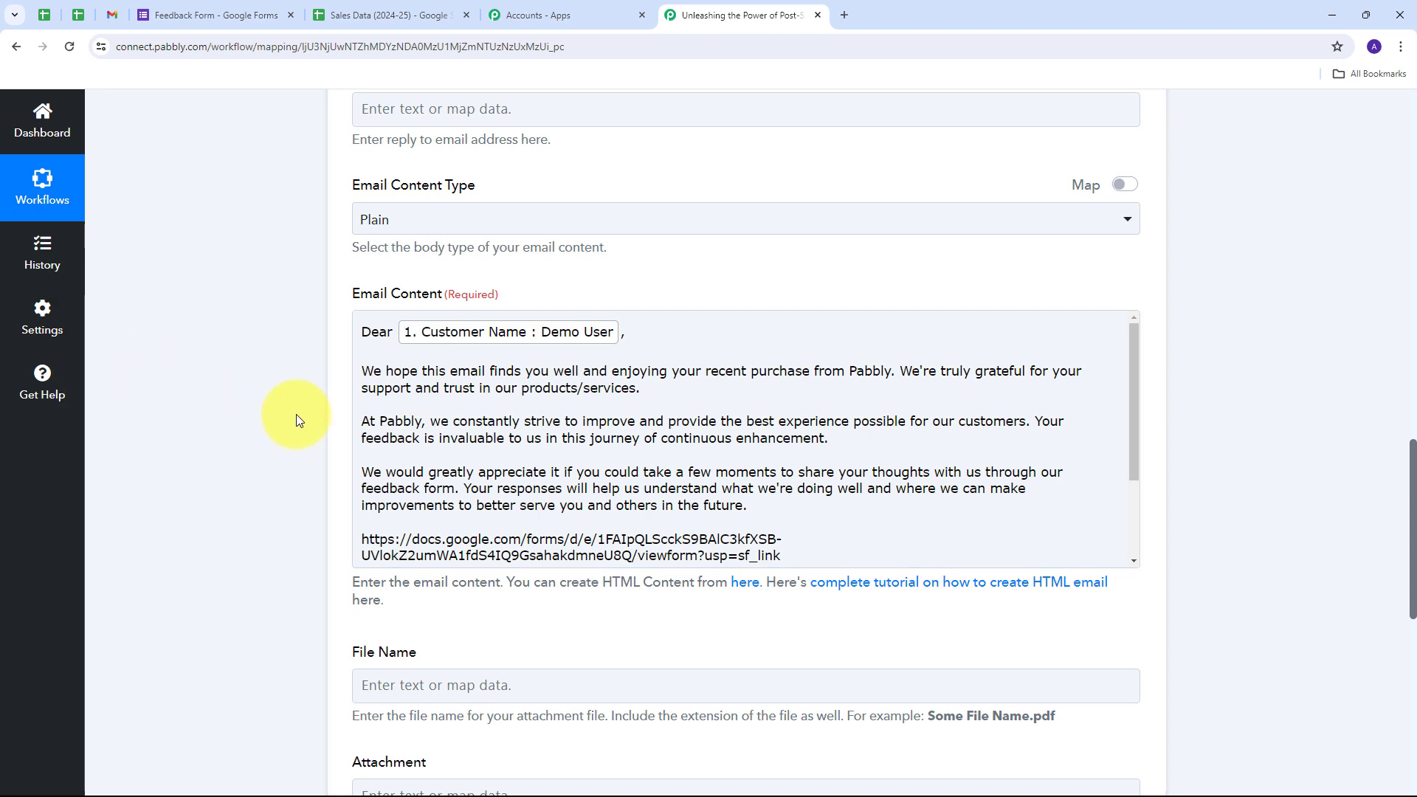
scroll(295, 413, "down", 7)
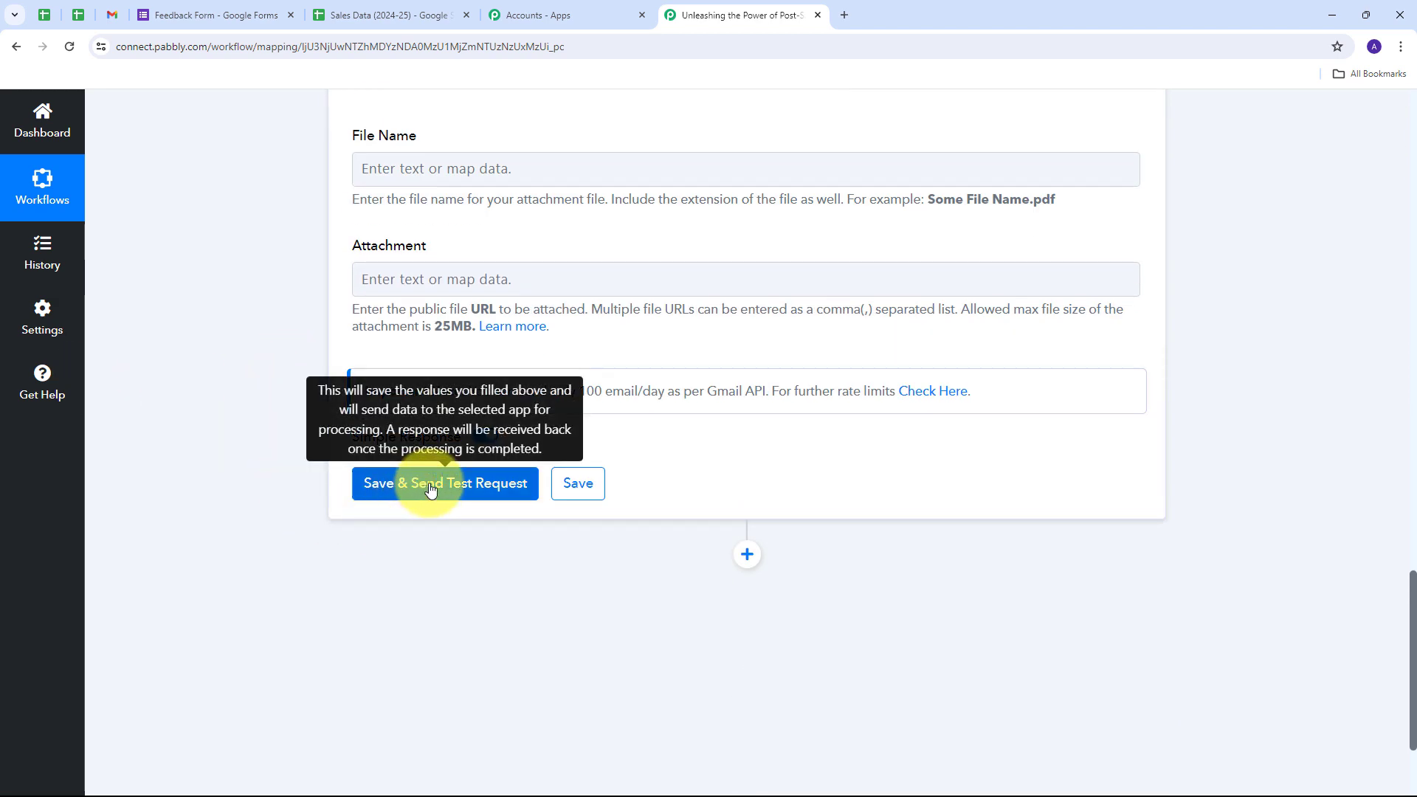
left_click(405, 499)
scroll(1202, 431, "down", 2)
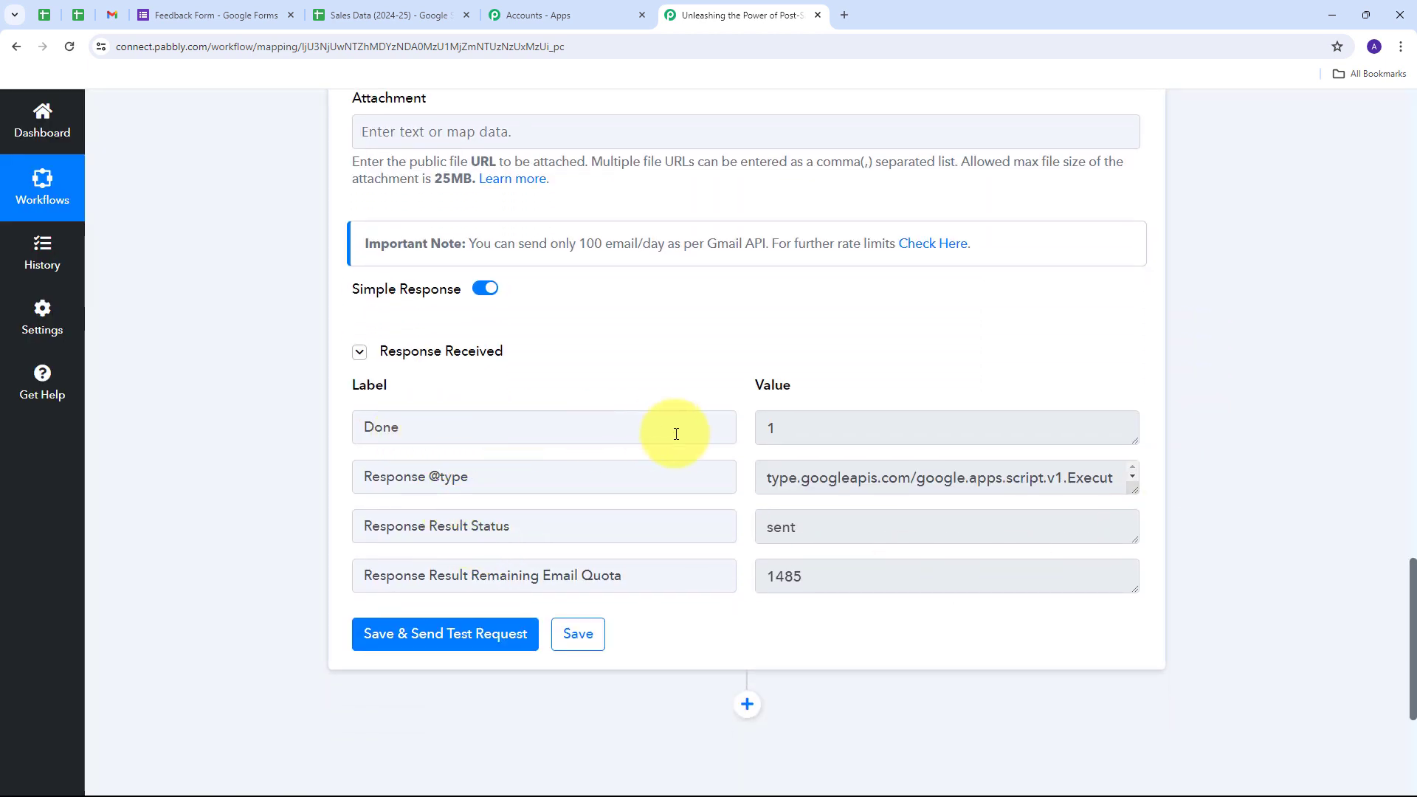
double_click(798, 421)
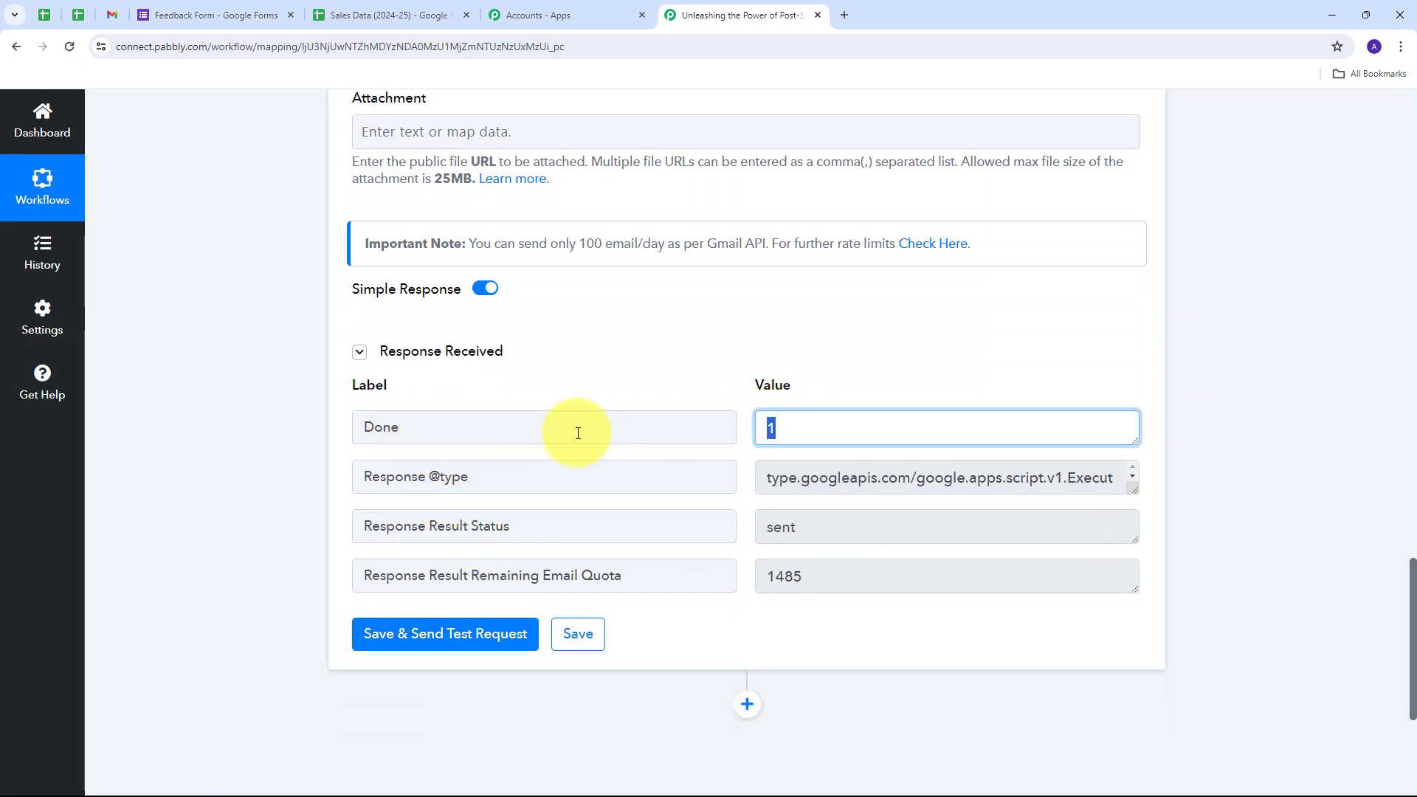
left_click(576, 376)
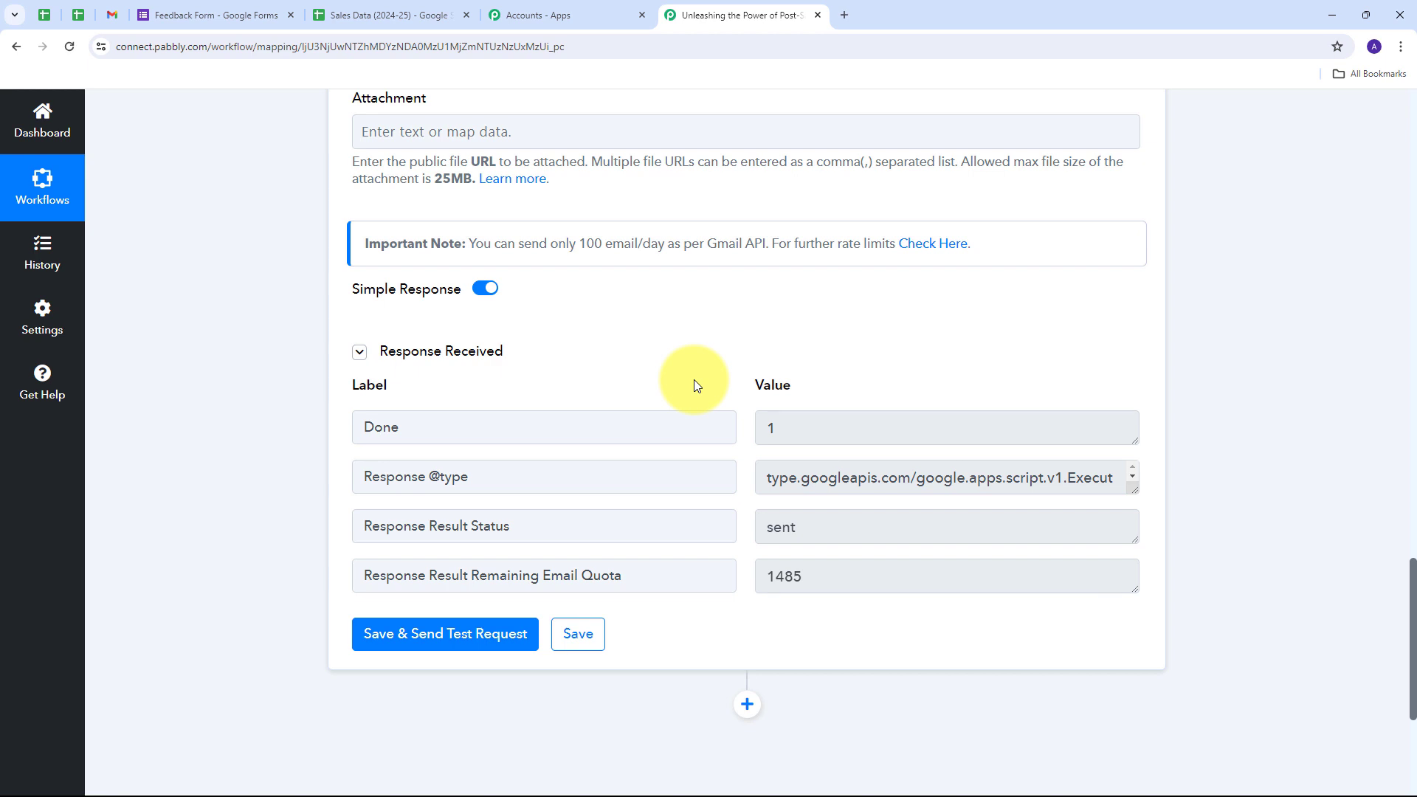
Switch to Gmail's sent mail and examine the "Your Feedback Matters!" test email, including its recipient, message text and form link.
left_click(114, 15)
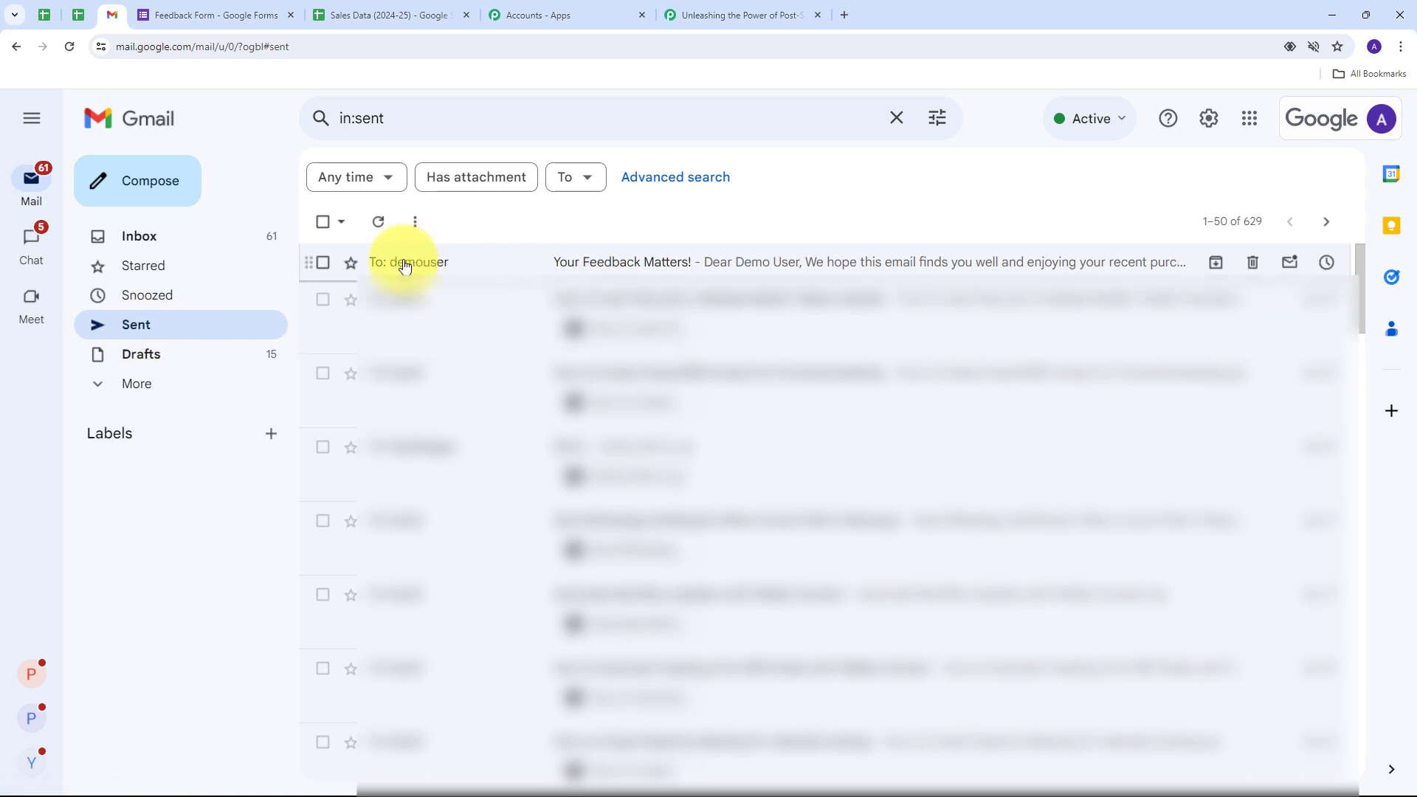
mouse_move(398, 268)
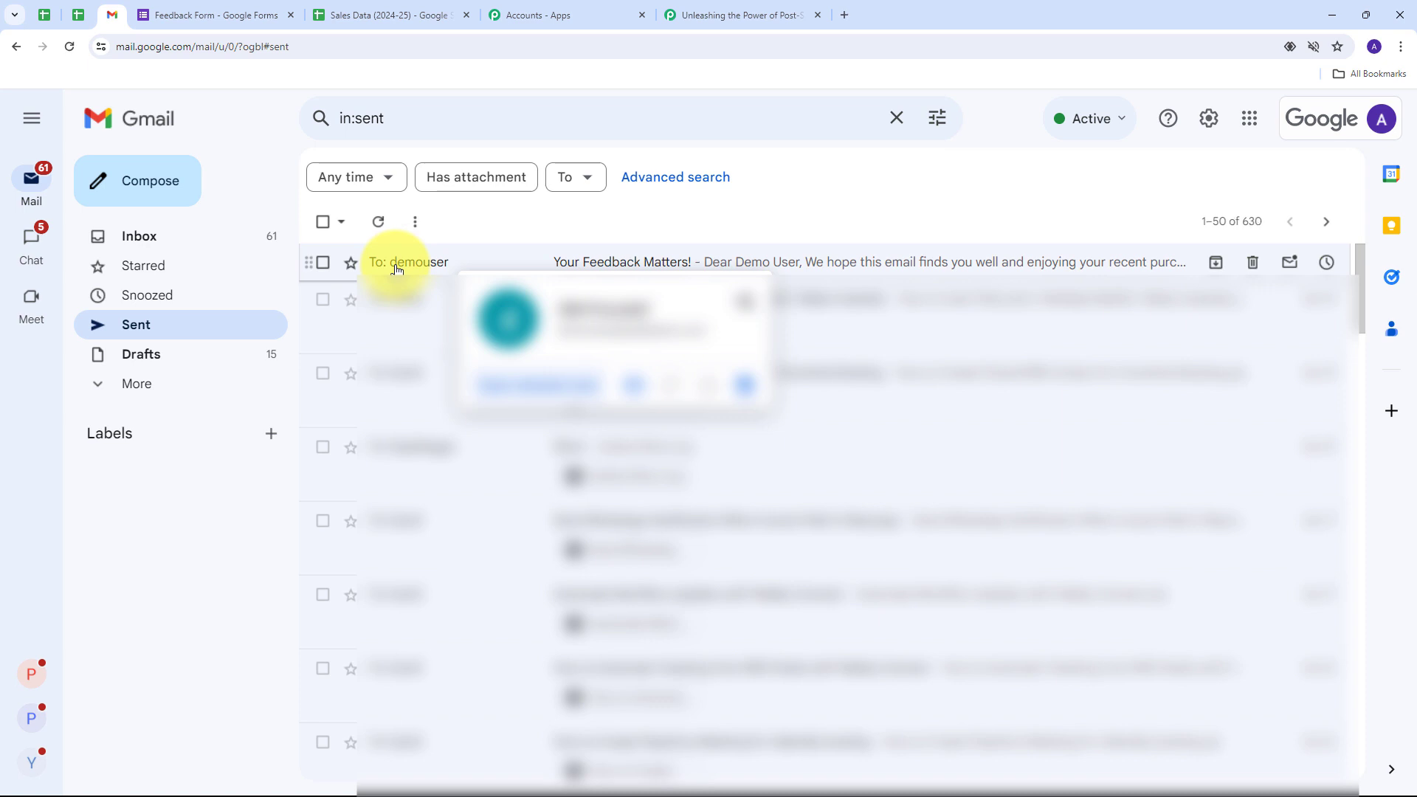
left_click(587, 262)
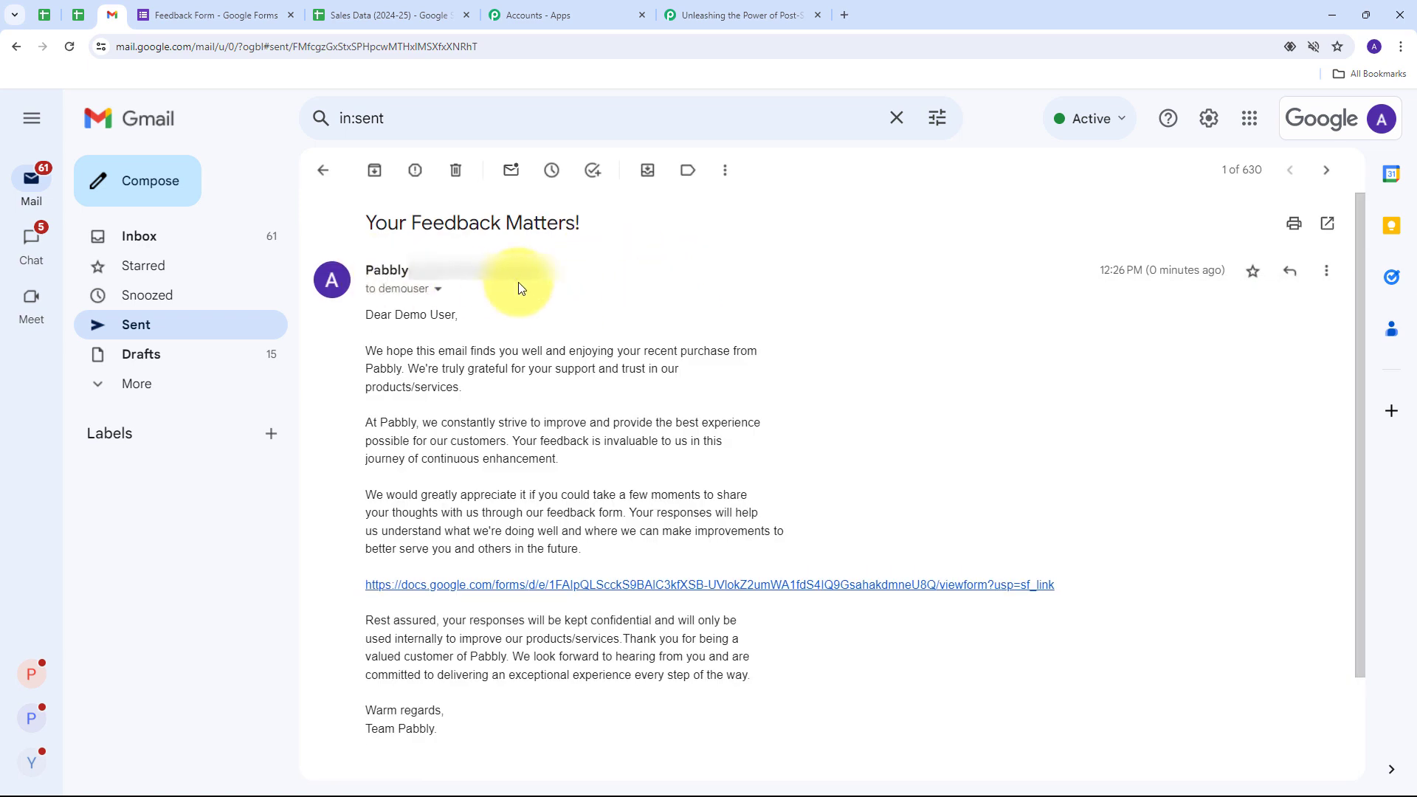
scroll(525, 284, "down", 2)
scroll(524, 285, "up", 2)
triple_click(471, 580)
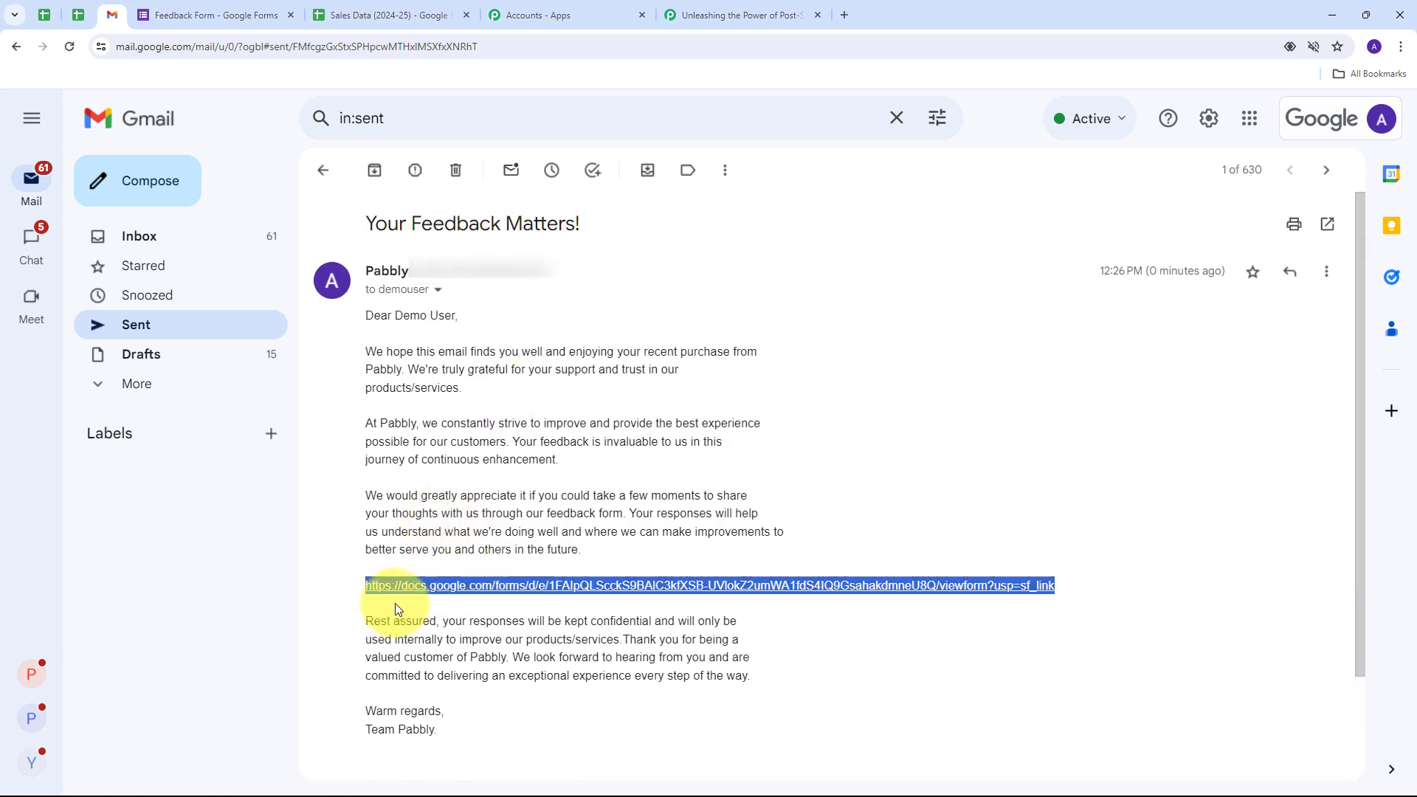
Open the feedback form from the link in the sent email and look through its questions.
left_click(502, 586)
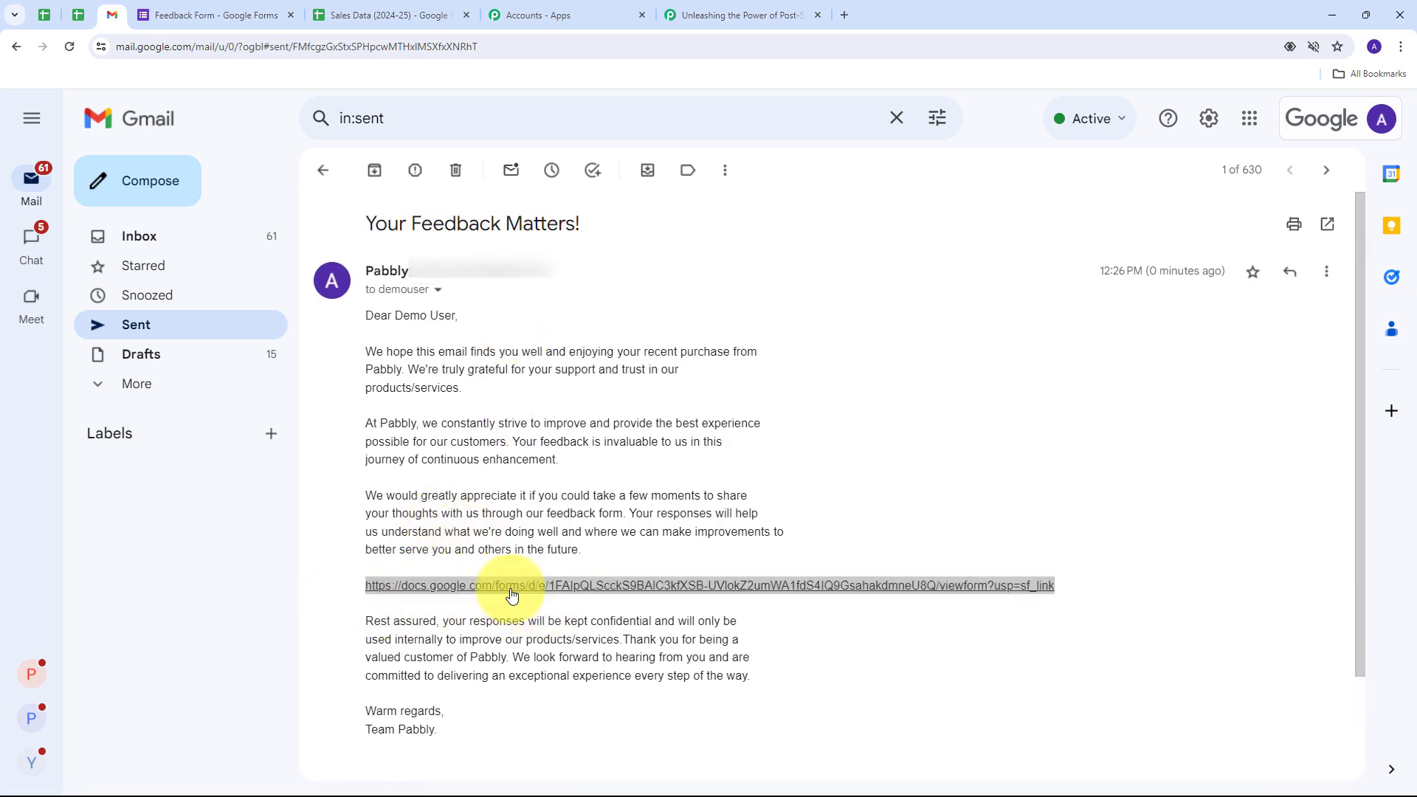
scroll(498, 586, "down", 2)
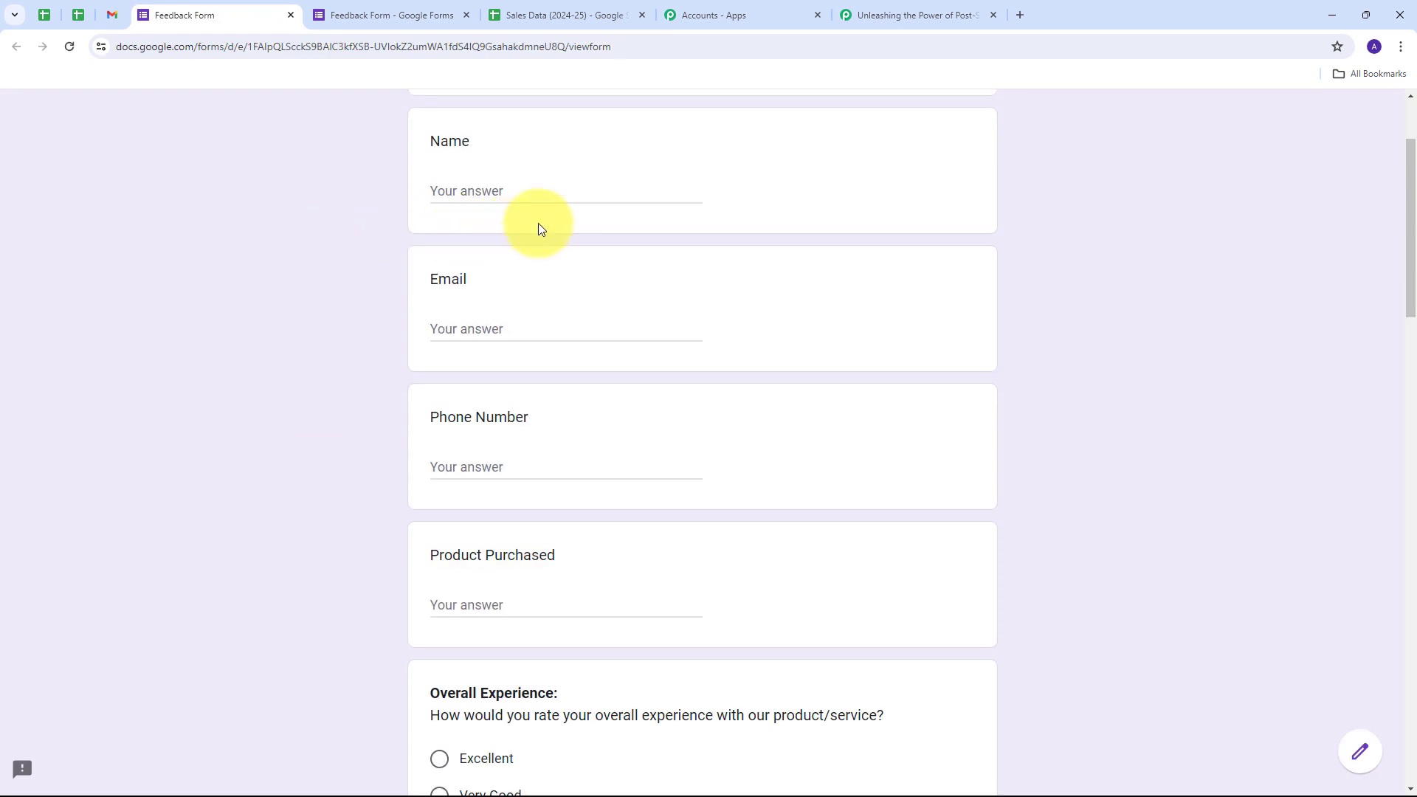
scroll(539, 227, "down", 5)
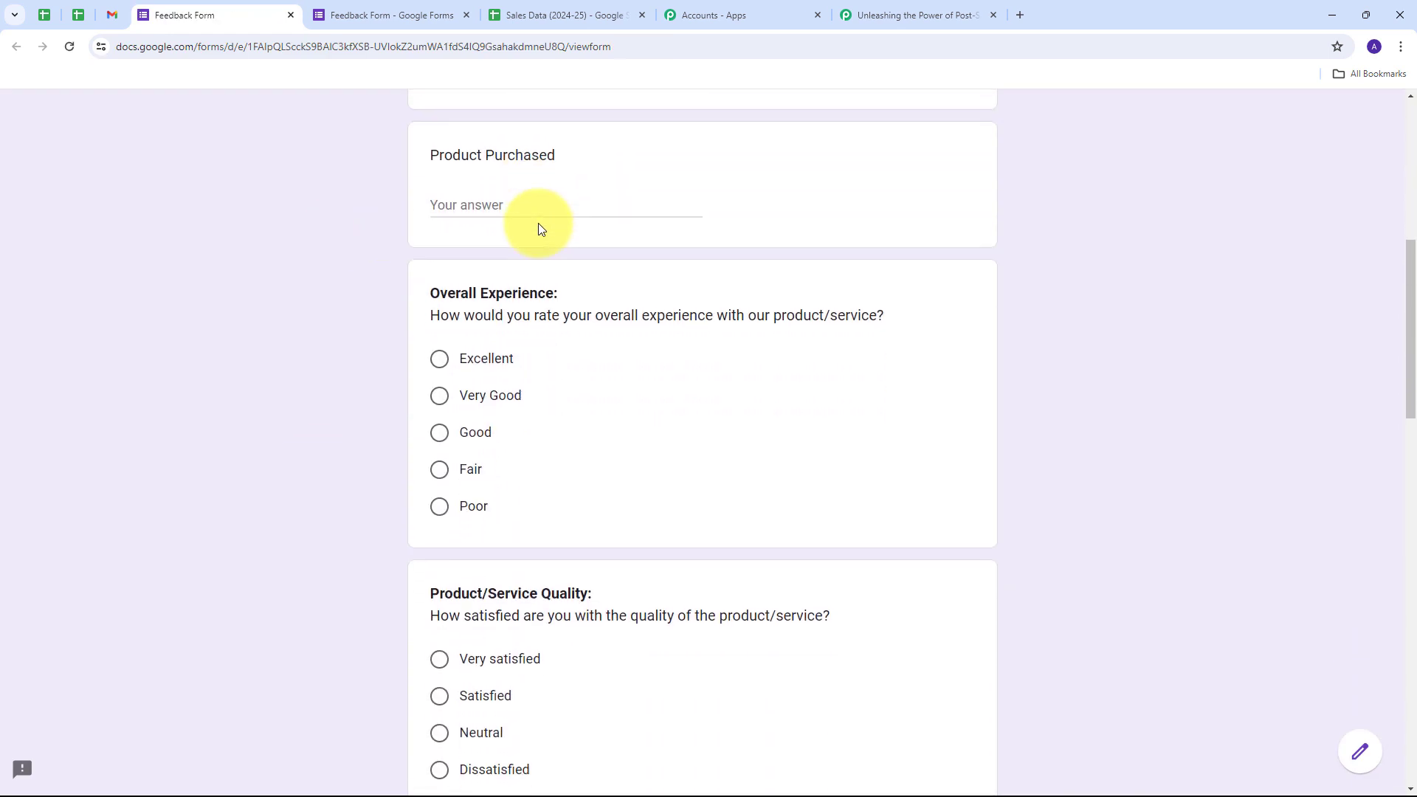
scroll(539, 229, "down", 15)
scroll(539, 229, "up", 7)
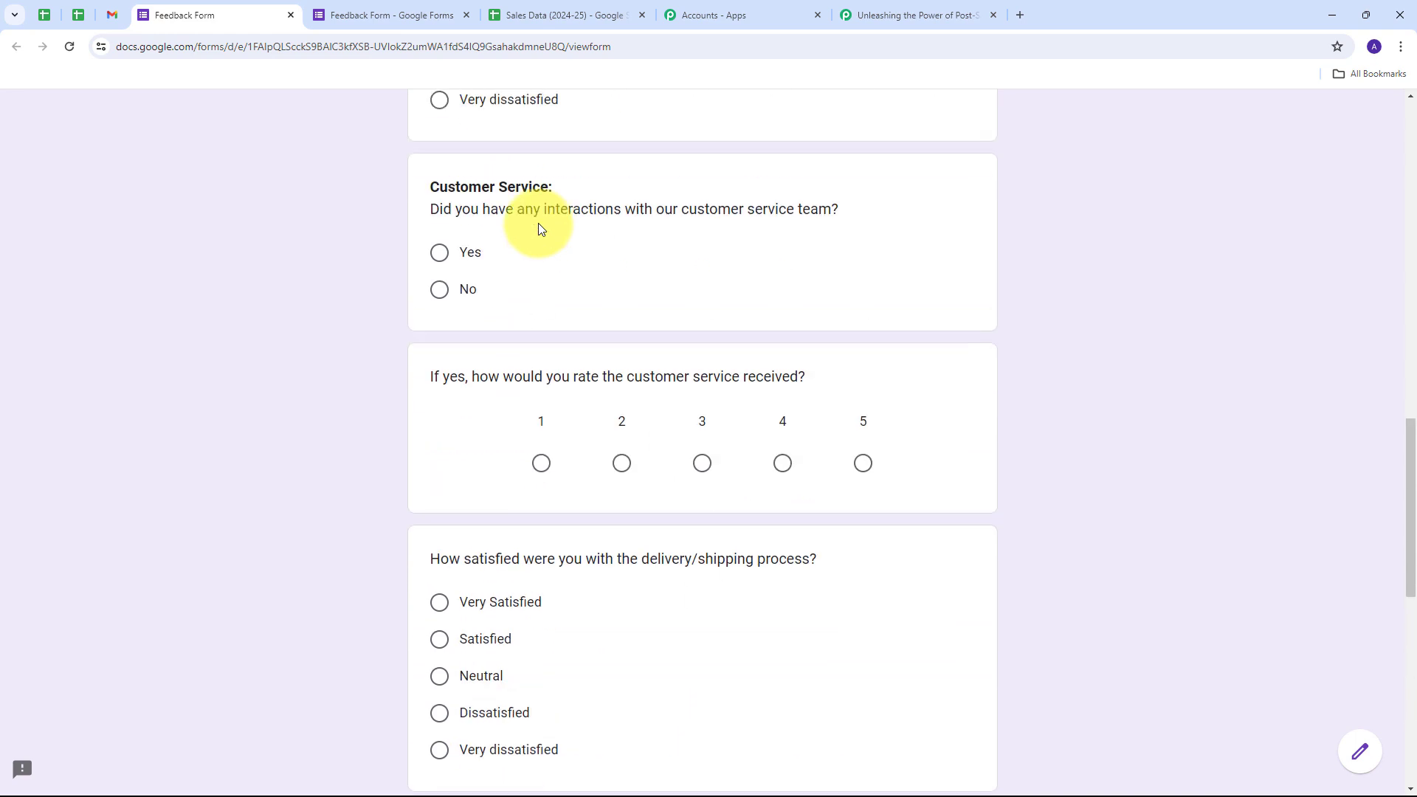
scroll(538, 223, "up", 3)
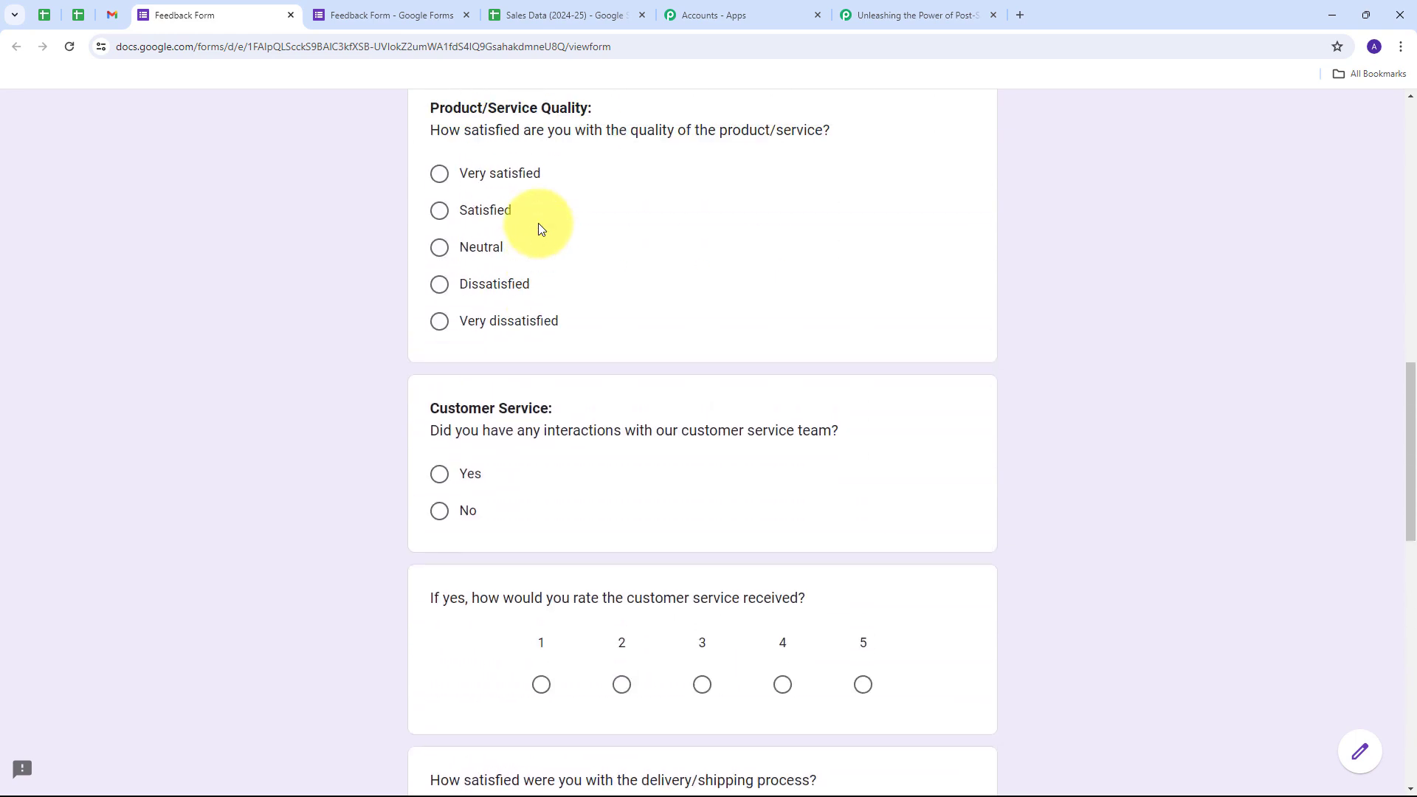
scroll(538, 223, "up", 2)
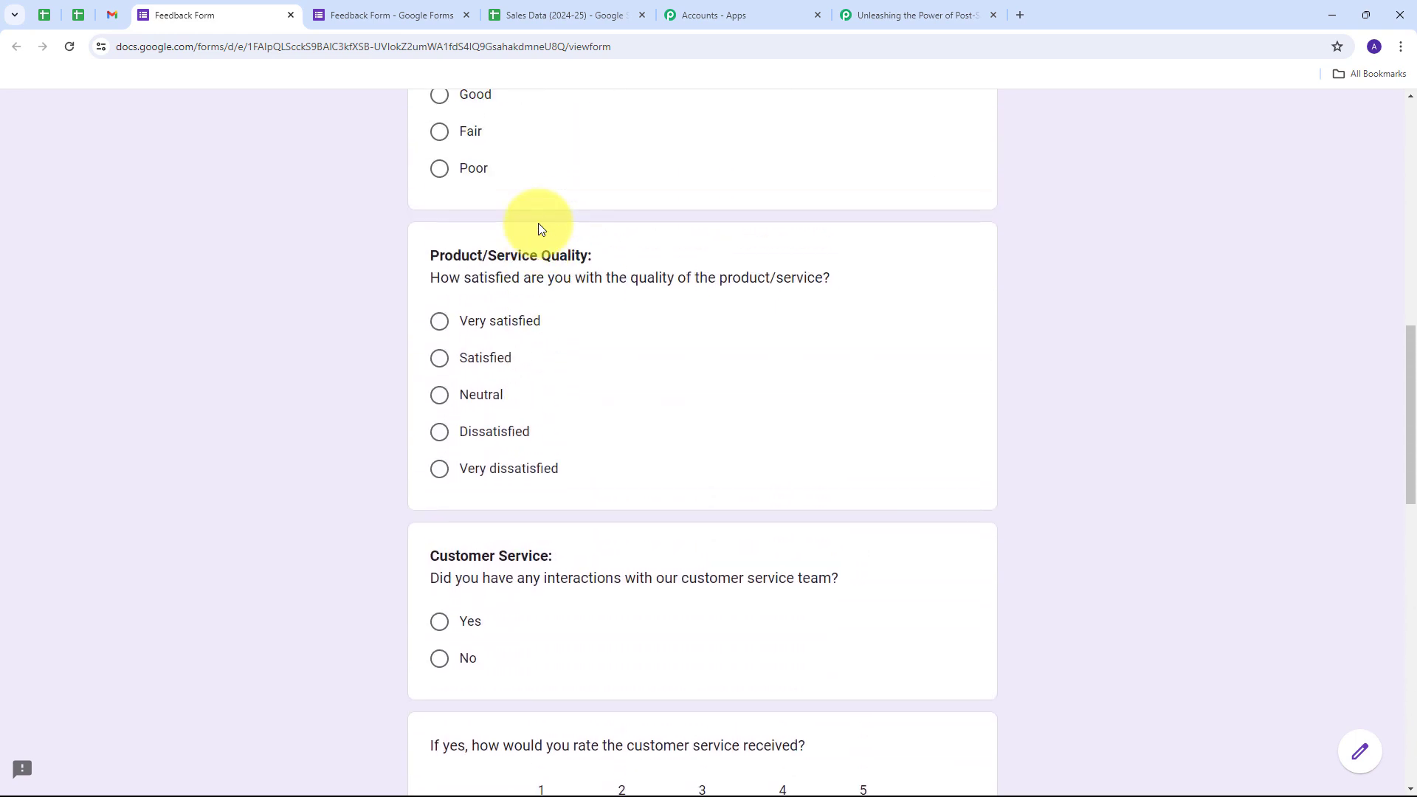
Close the feedback form and recheck the sent email's greeting name, recipient and "Your Feedback Matters!" subject in Gmail.
left_click(290, 14)
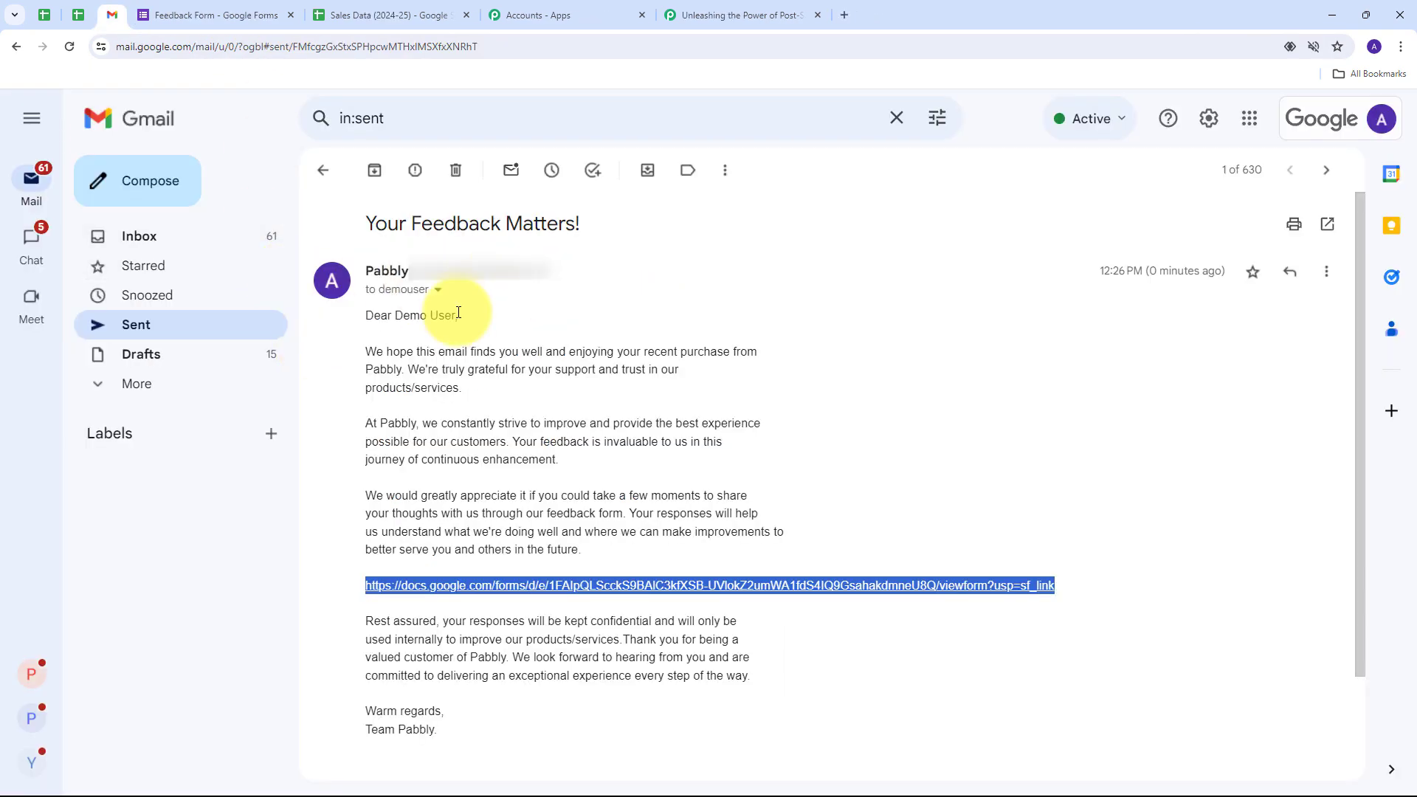
left_click_drag(395, 315, 455, 316)
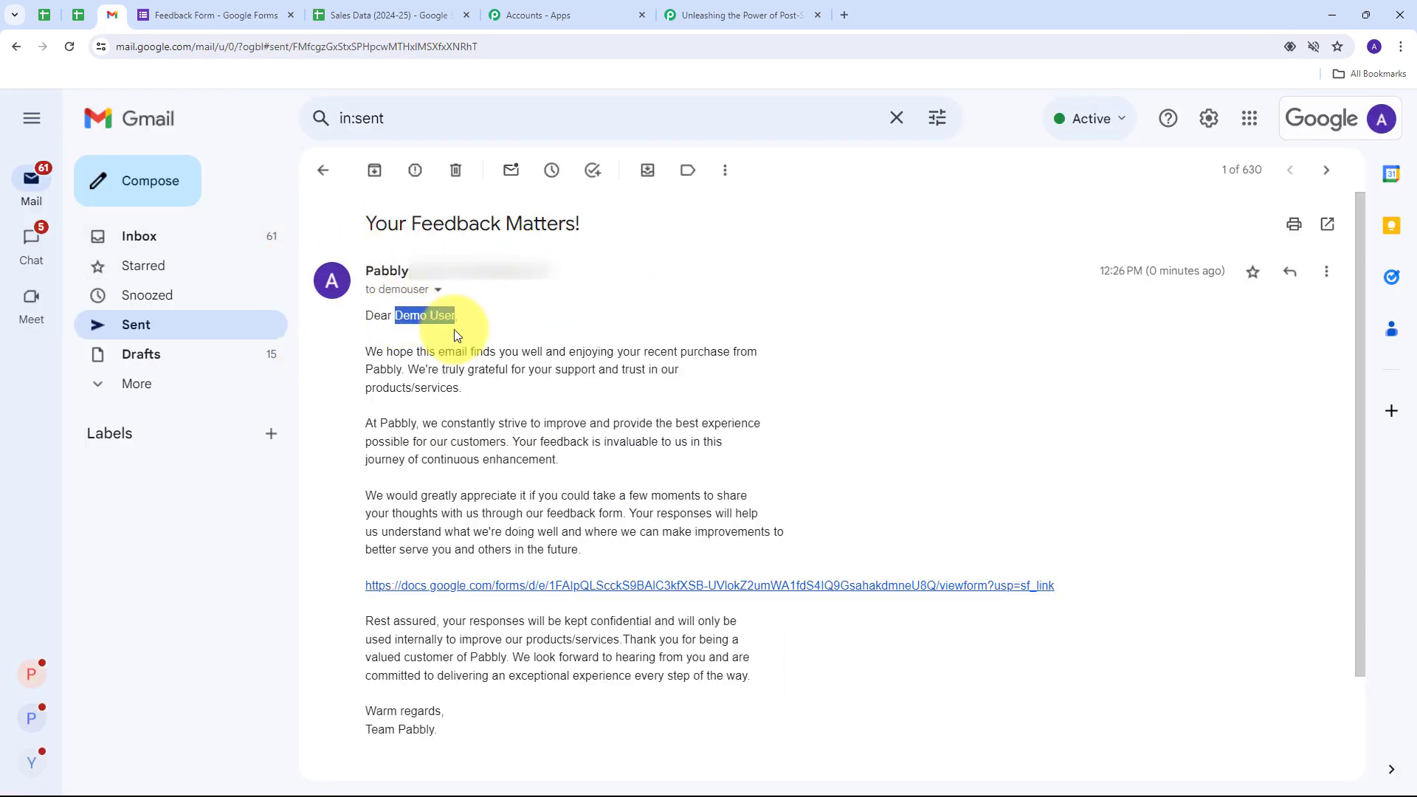
mouse_move(425, 290)
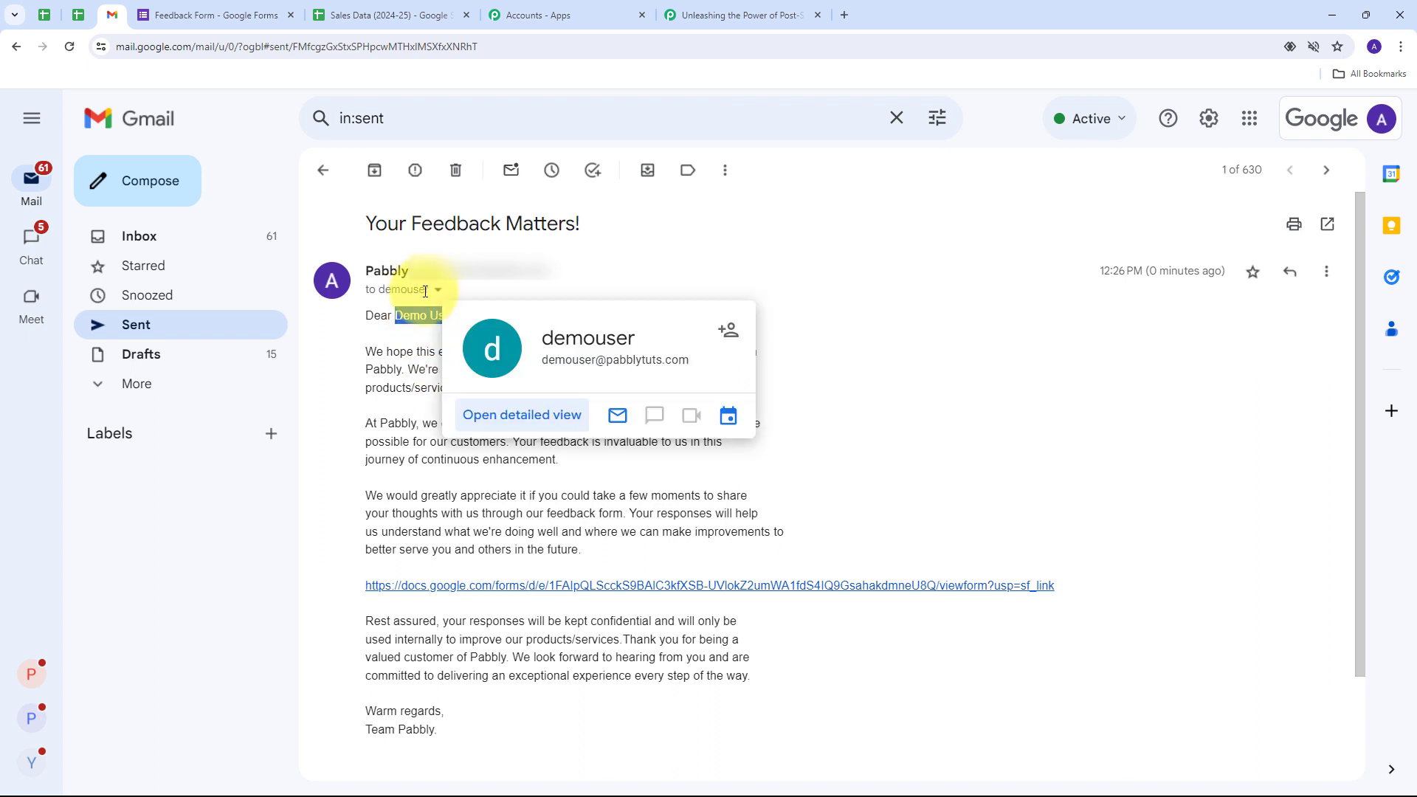
left_click(345, 223)
left_click_drag(361, 223, 627, 226)
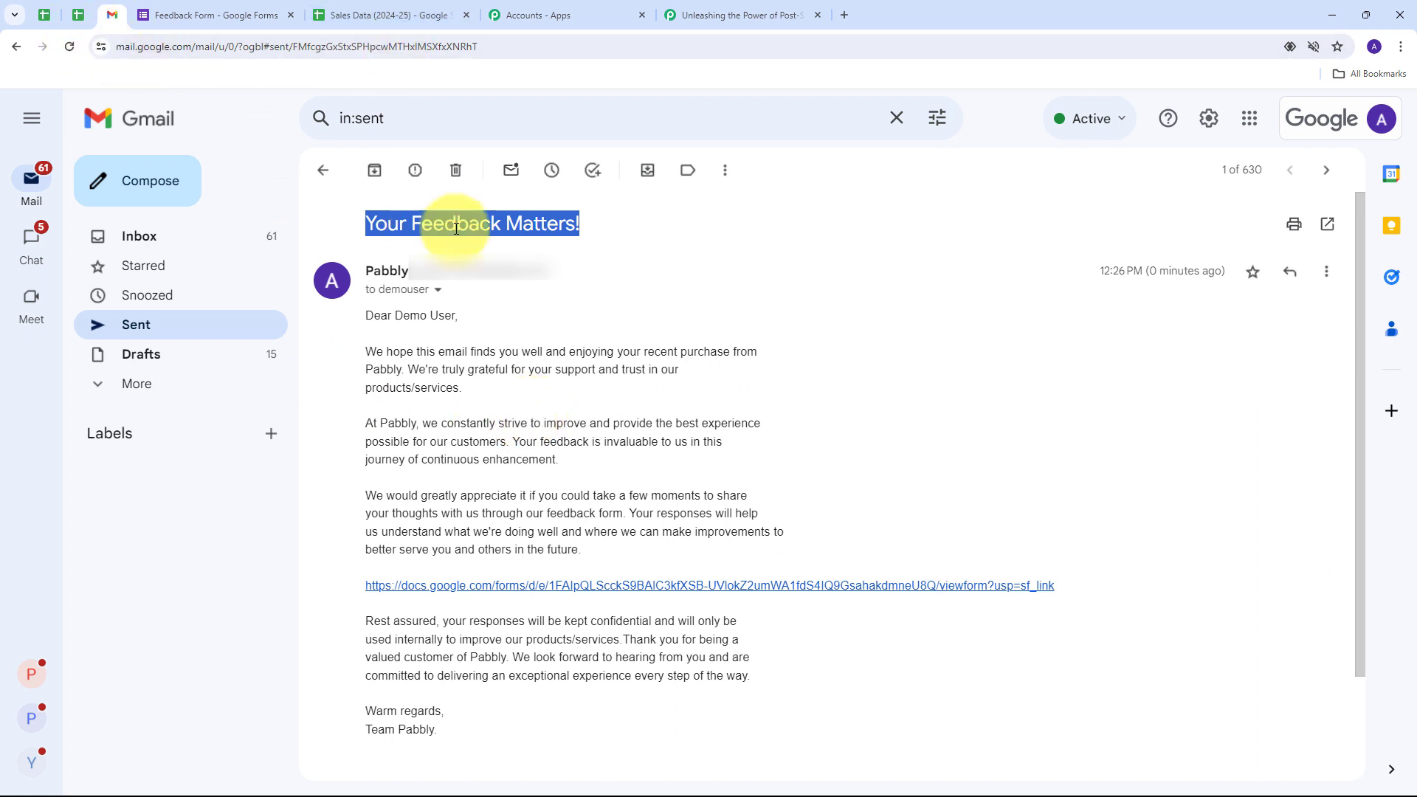
left_click(559, 368)
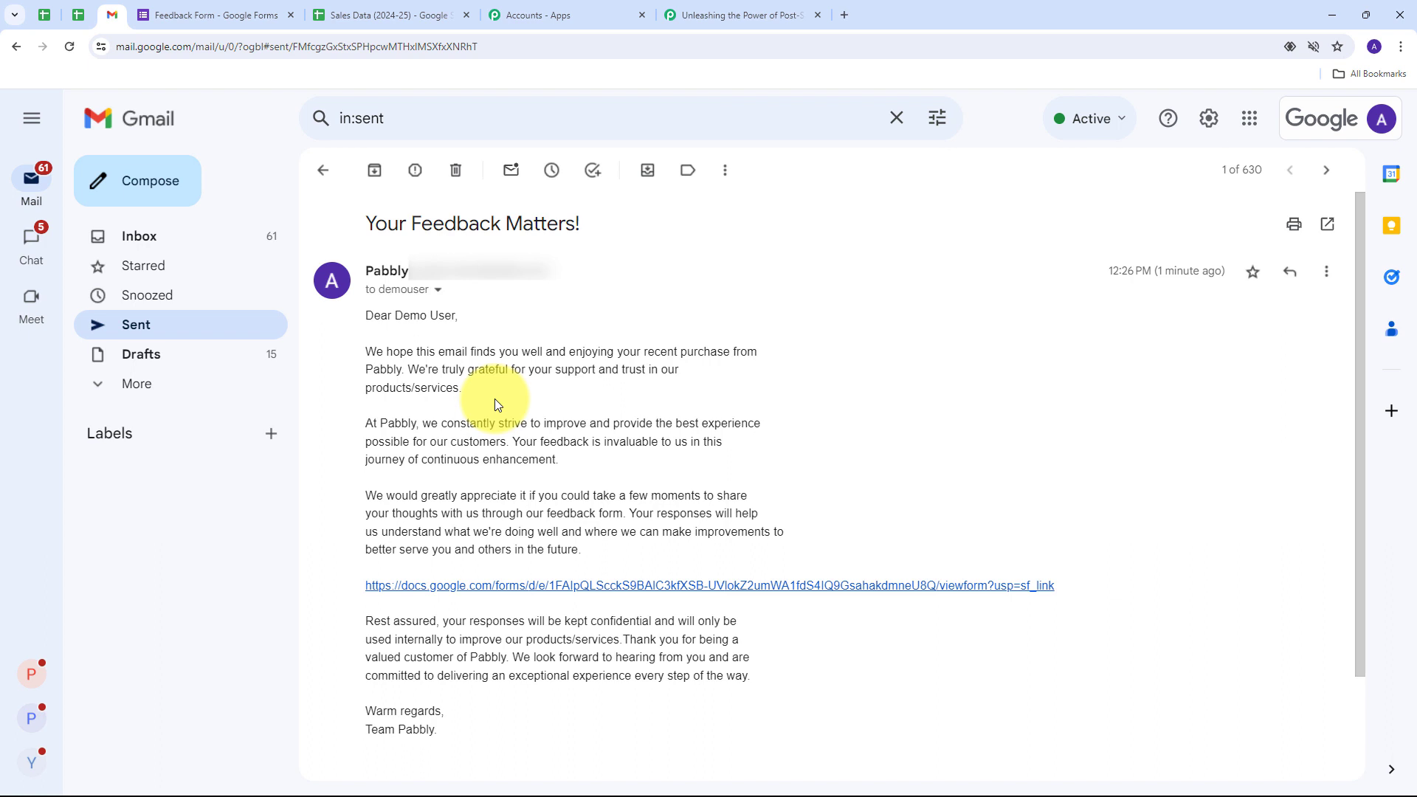
Switch to the Sales Data (2024-25) spreadsheet and check both sales rows across to the Order Status column.
left_click(384, 22)
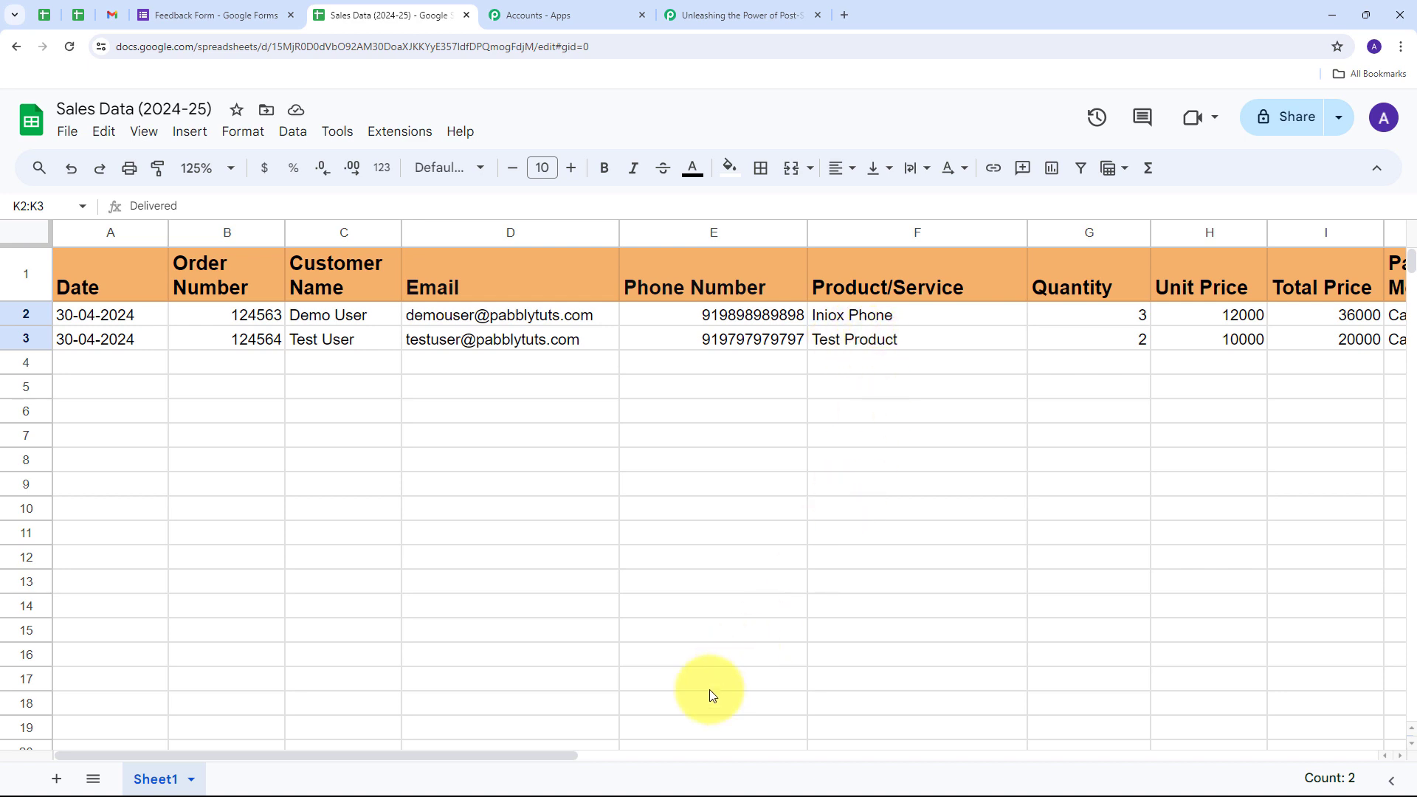
left_click_drag(576, 760, 785, 774)
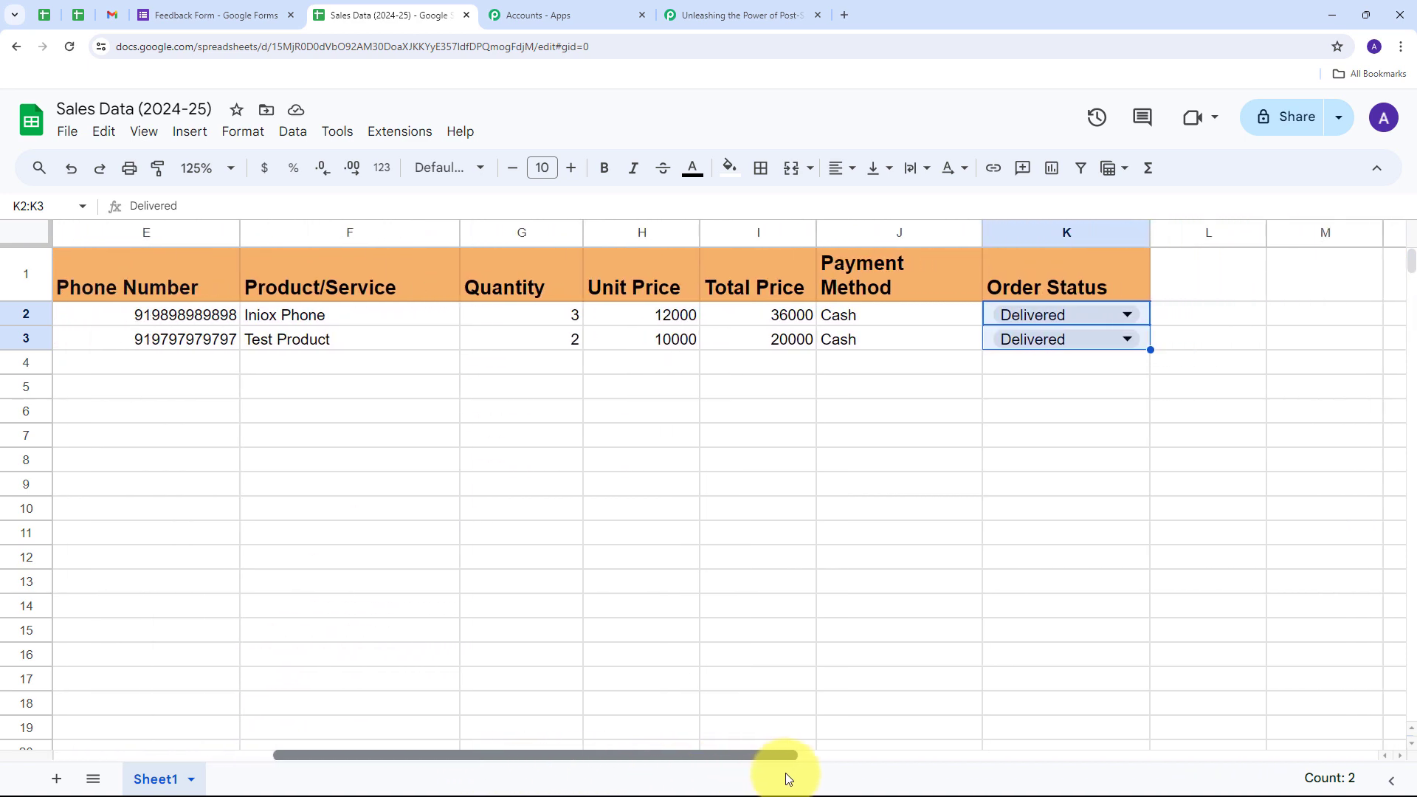
left_click(889, 362)
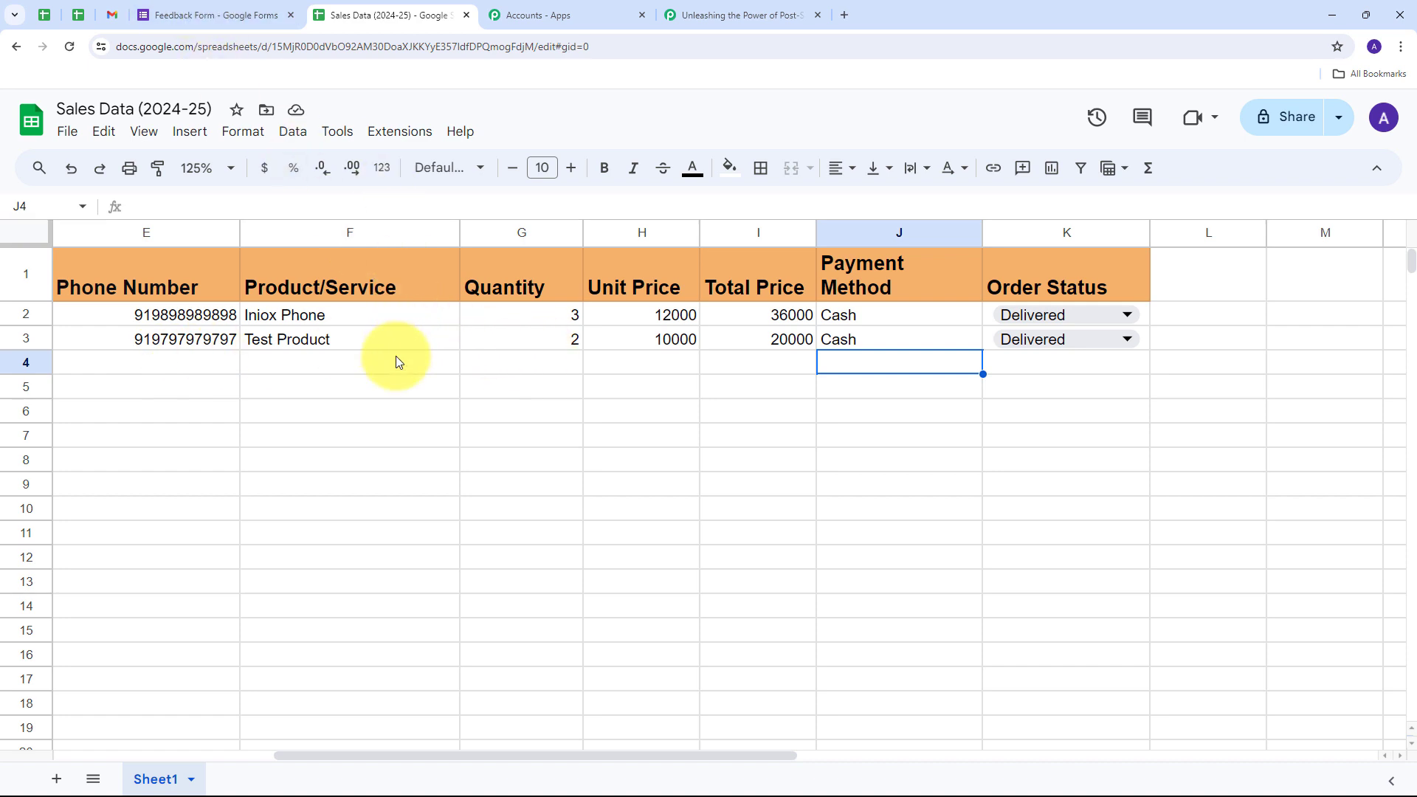
Return to Gmail's sent mail, open the newest "Your Feedback Matters!" email and examine its recipient, greeting and feedback form link.
left_click(112, 15)
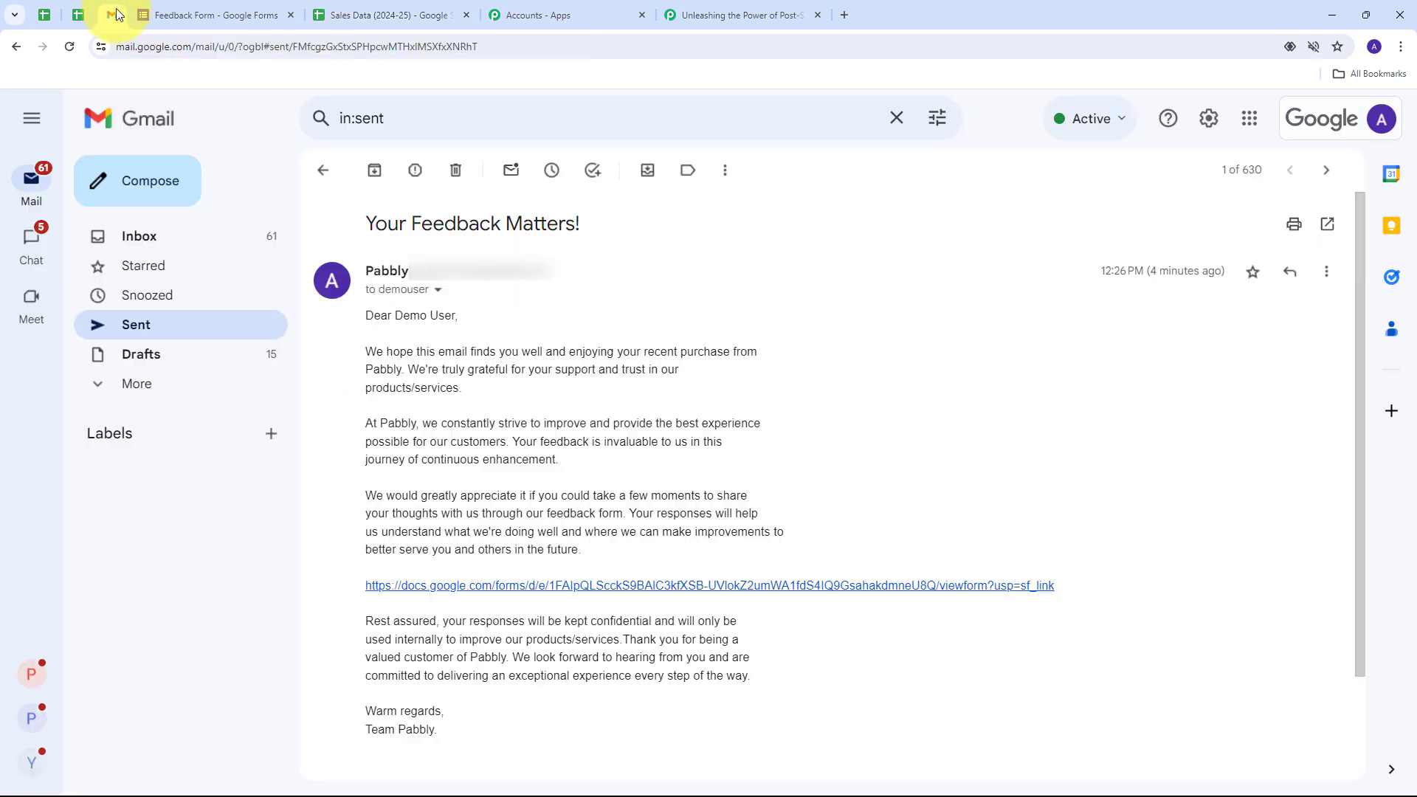
left_click(19, 47)
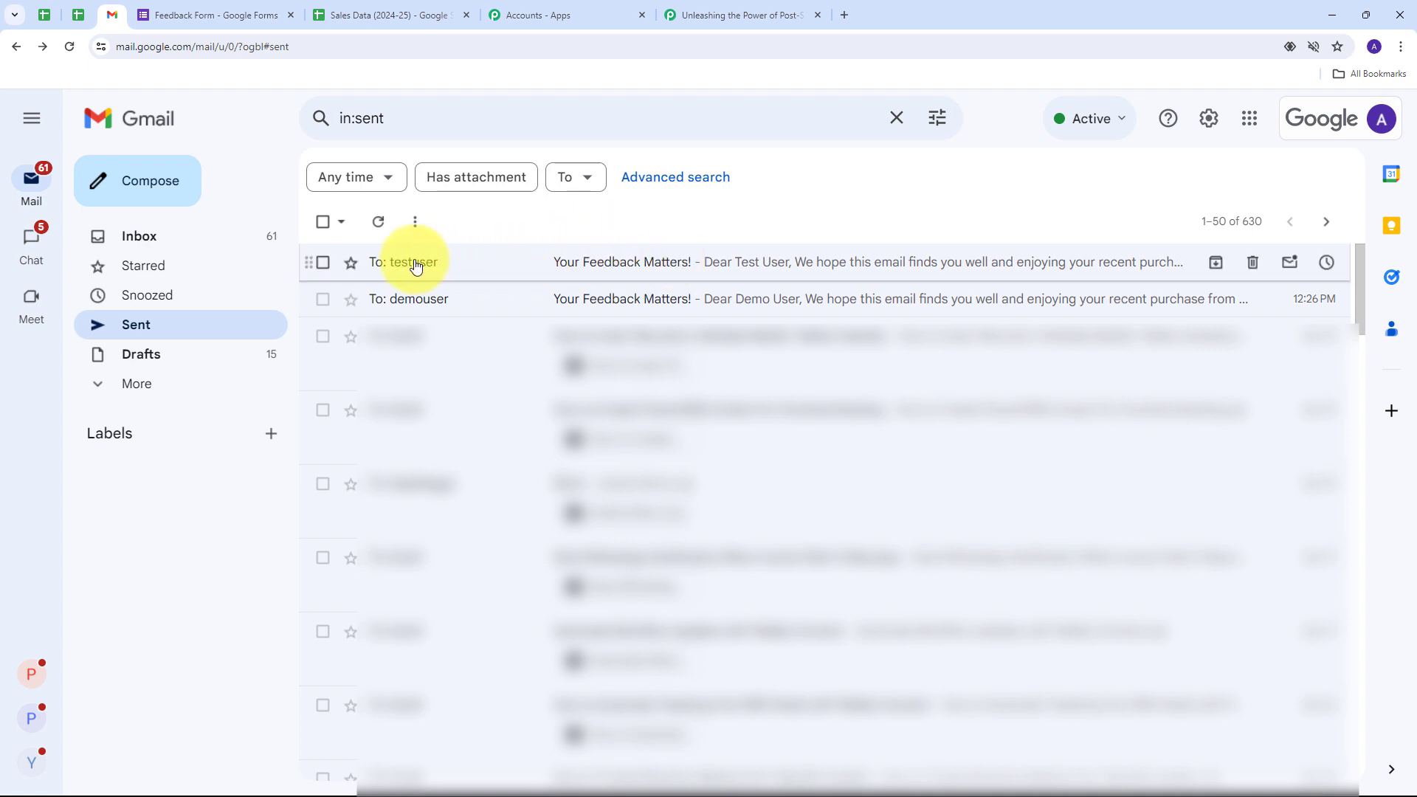
mouse_move(415, 267)
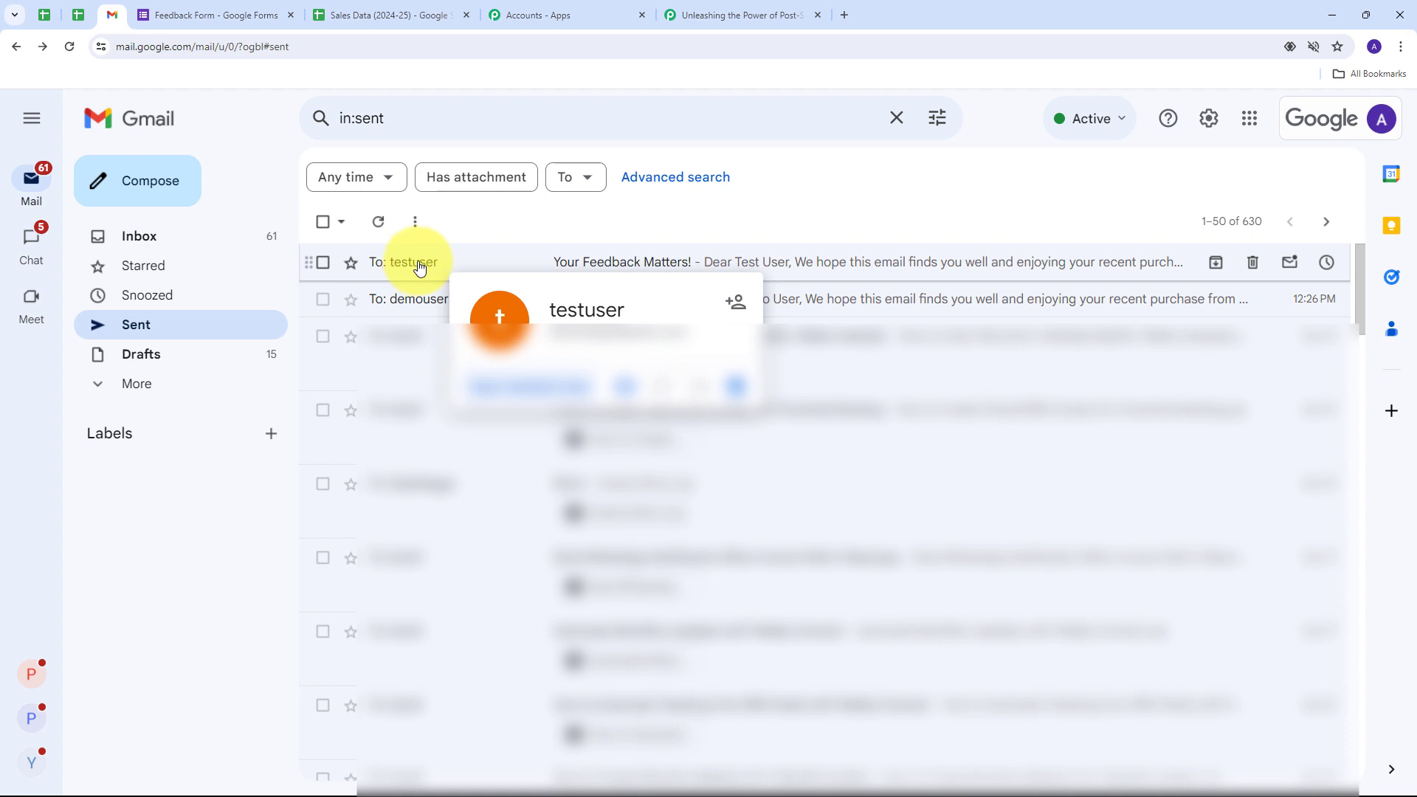
left_click(419, 267)
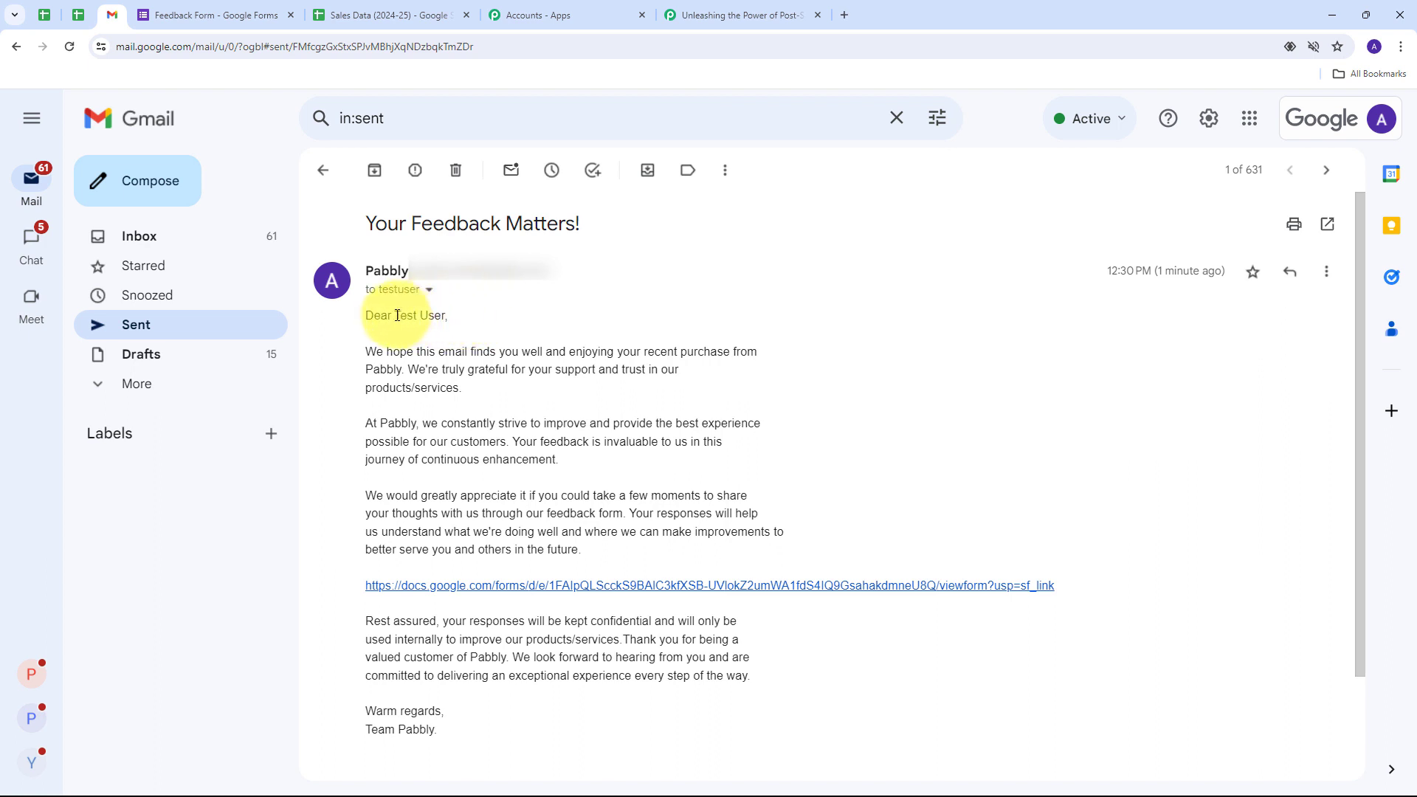
left_click_drag(395, 316, 446, 318)
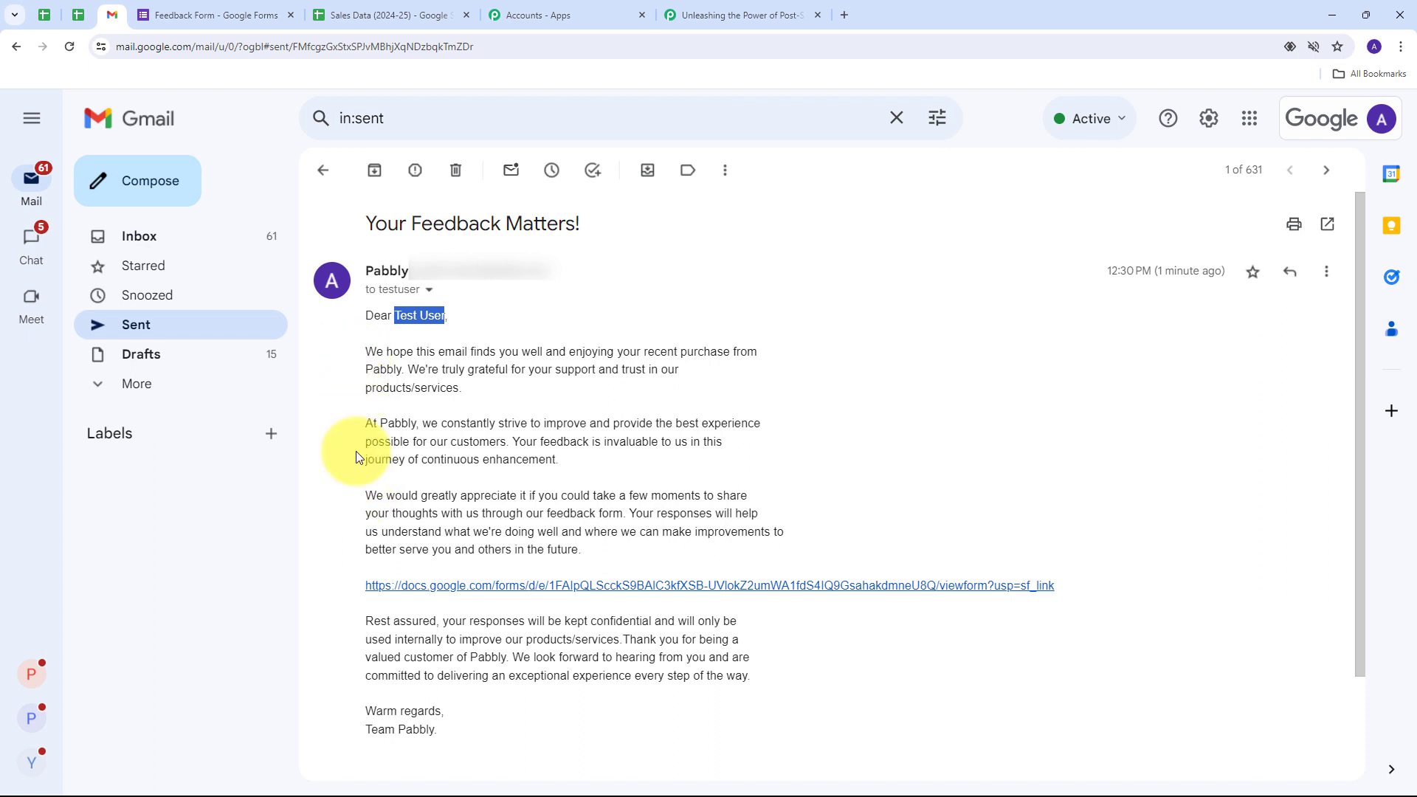
left_click(352, 583)
left_click_drag(352, 583, 1119, 596)
left_click(940, 376)
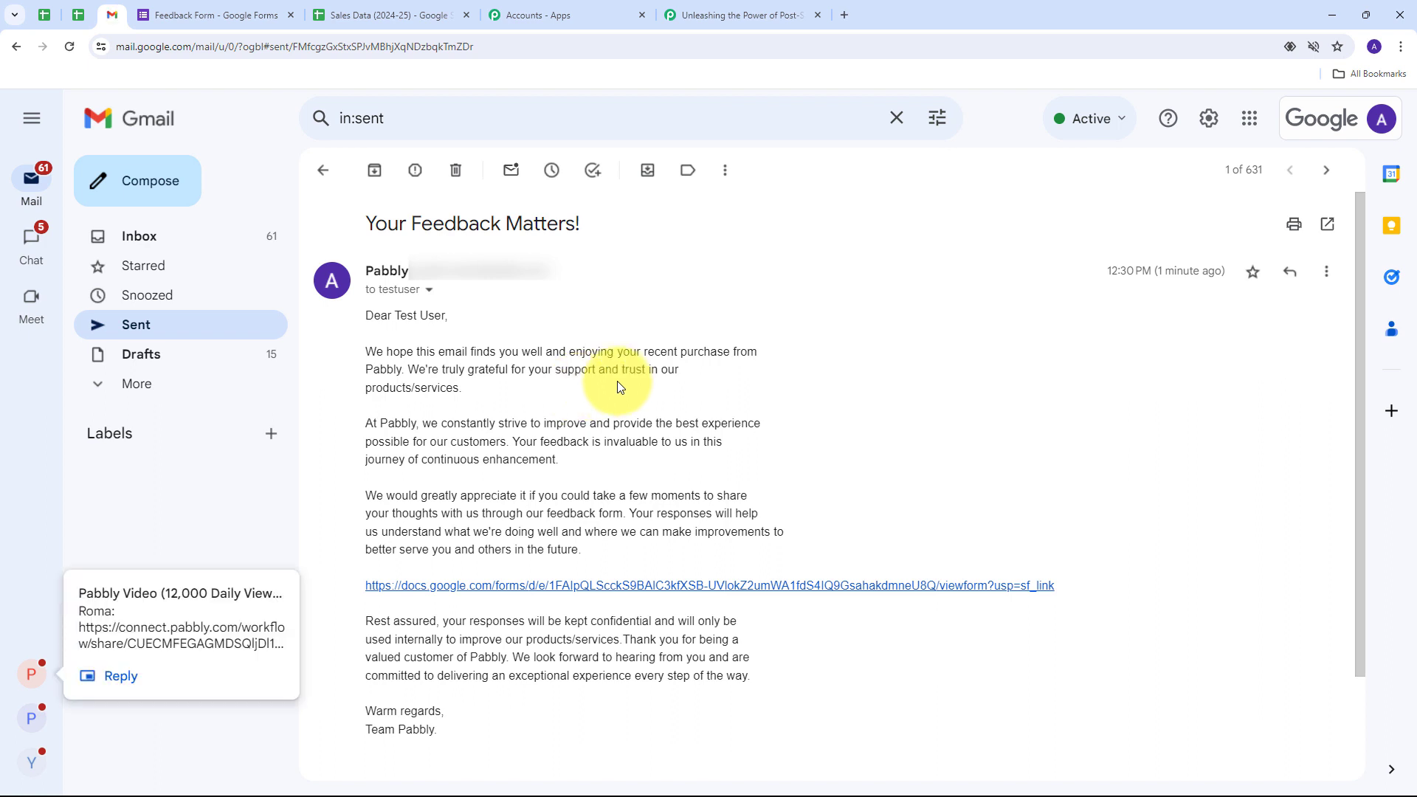
Switch to Pabbly Connect and review the workflow's Google Sheets trigger and Gmail Send Email action.
left_click(765, 8)
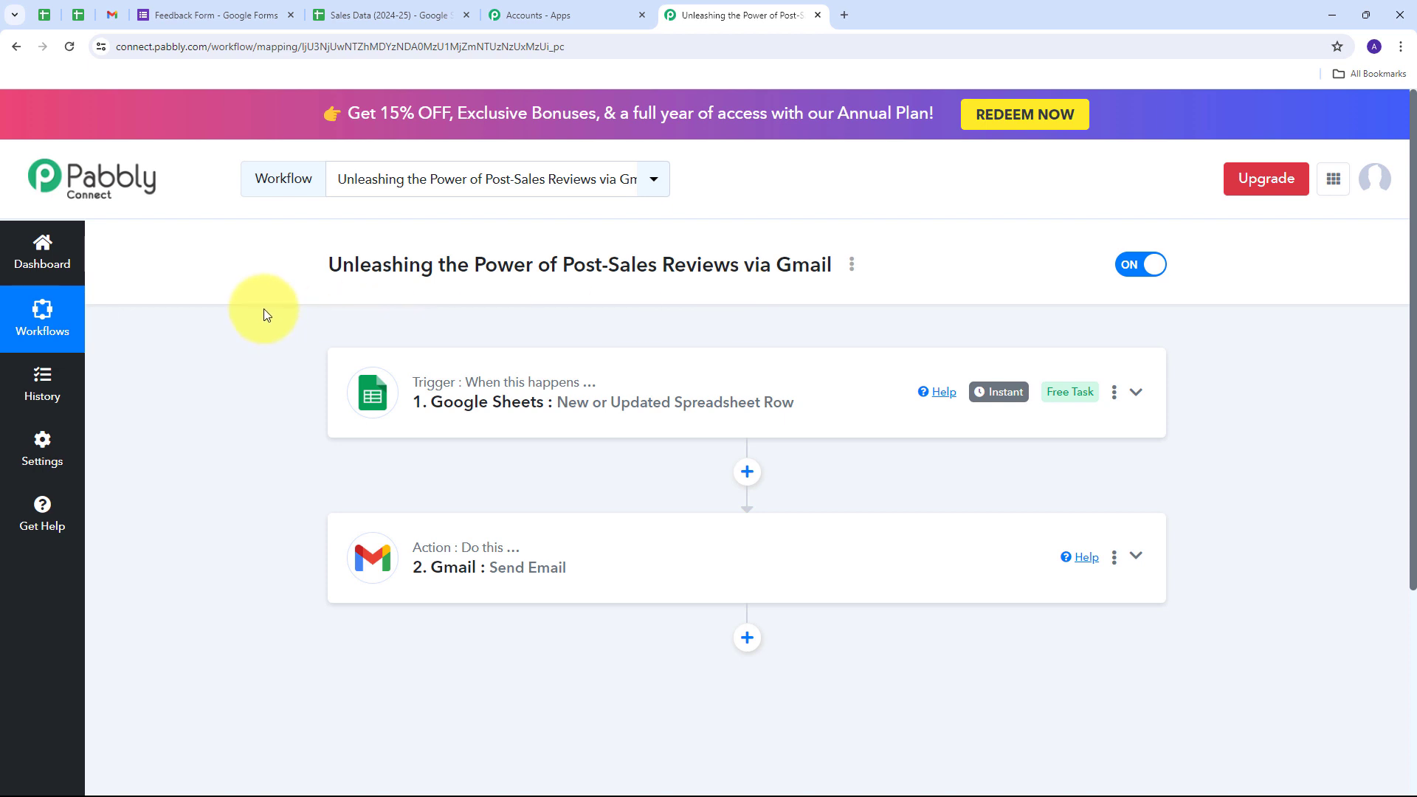
scroll(264, 309, "down", 1)
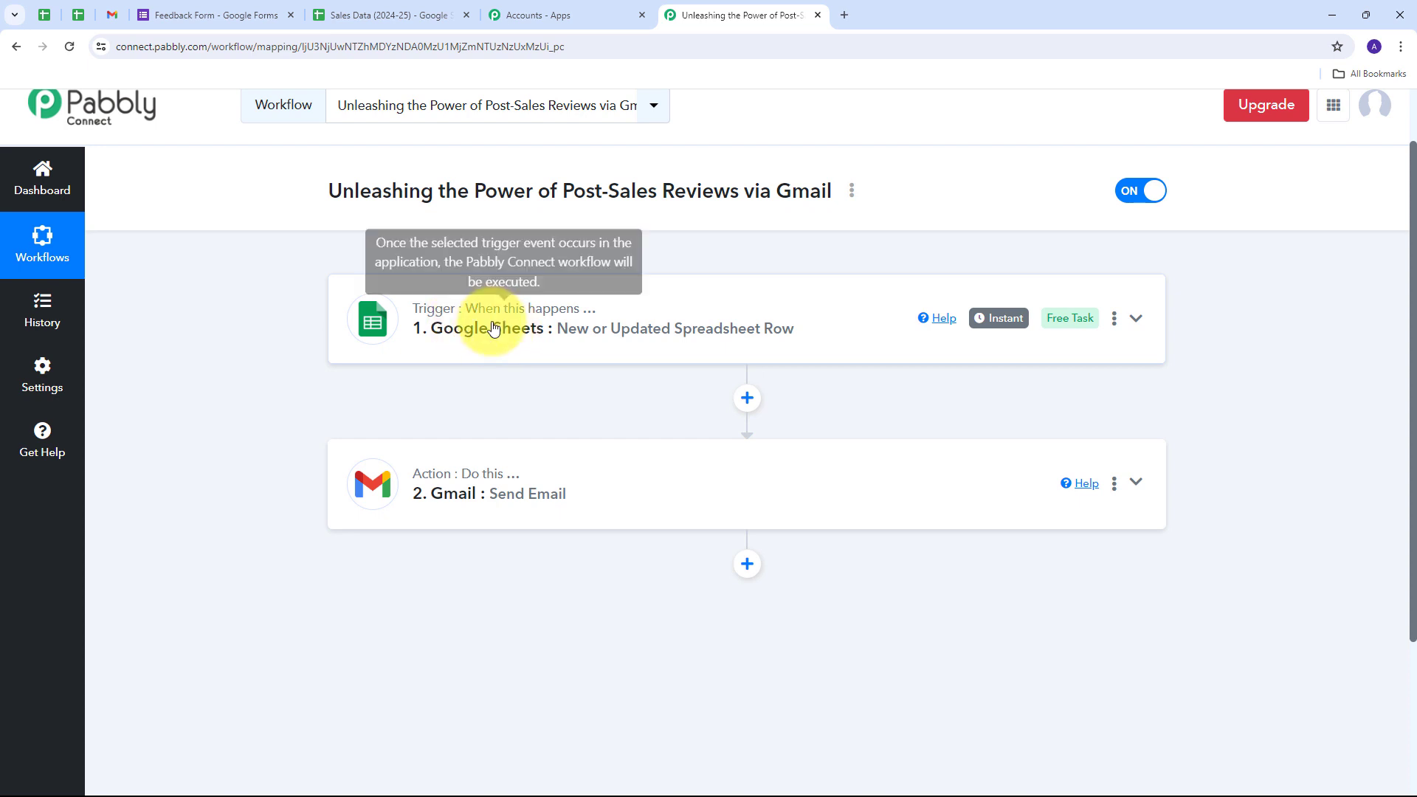
scroll(414, 321, "down", 1)
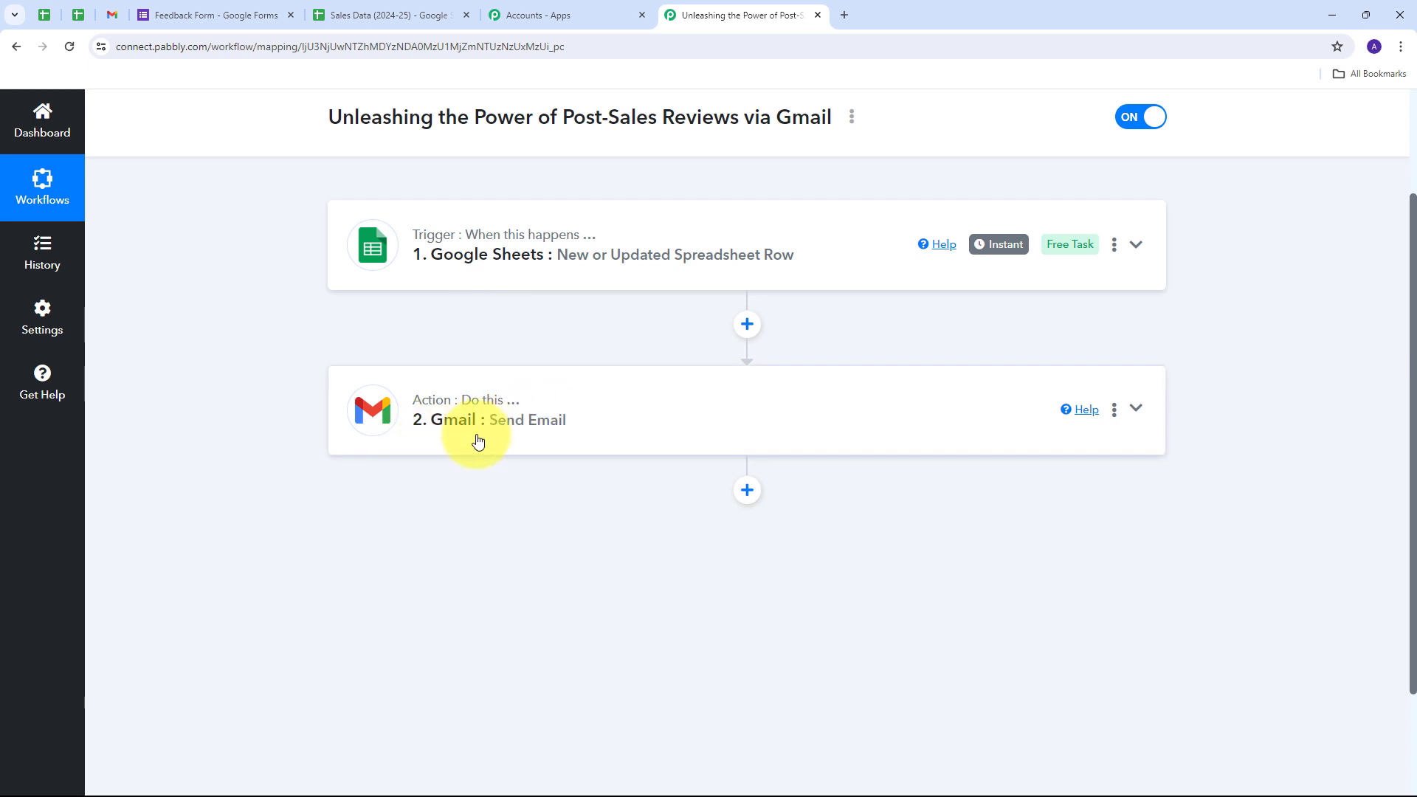
scroll(254, 295, "up", 2)
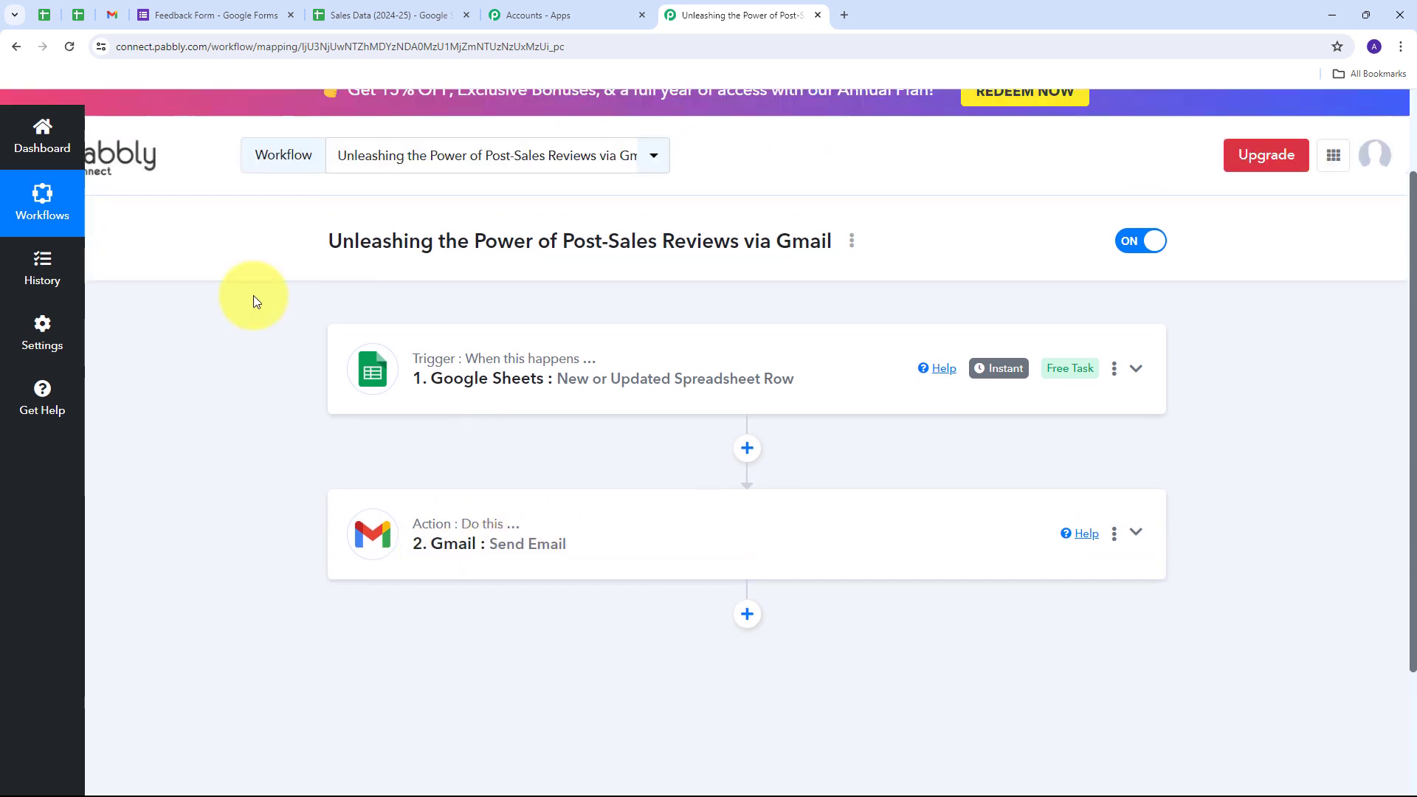